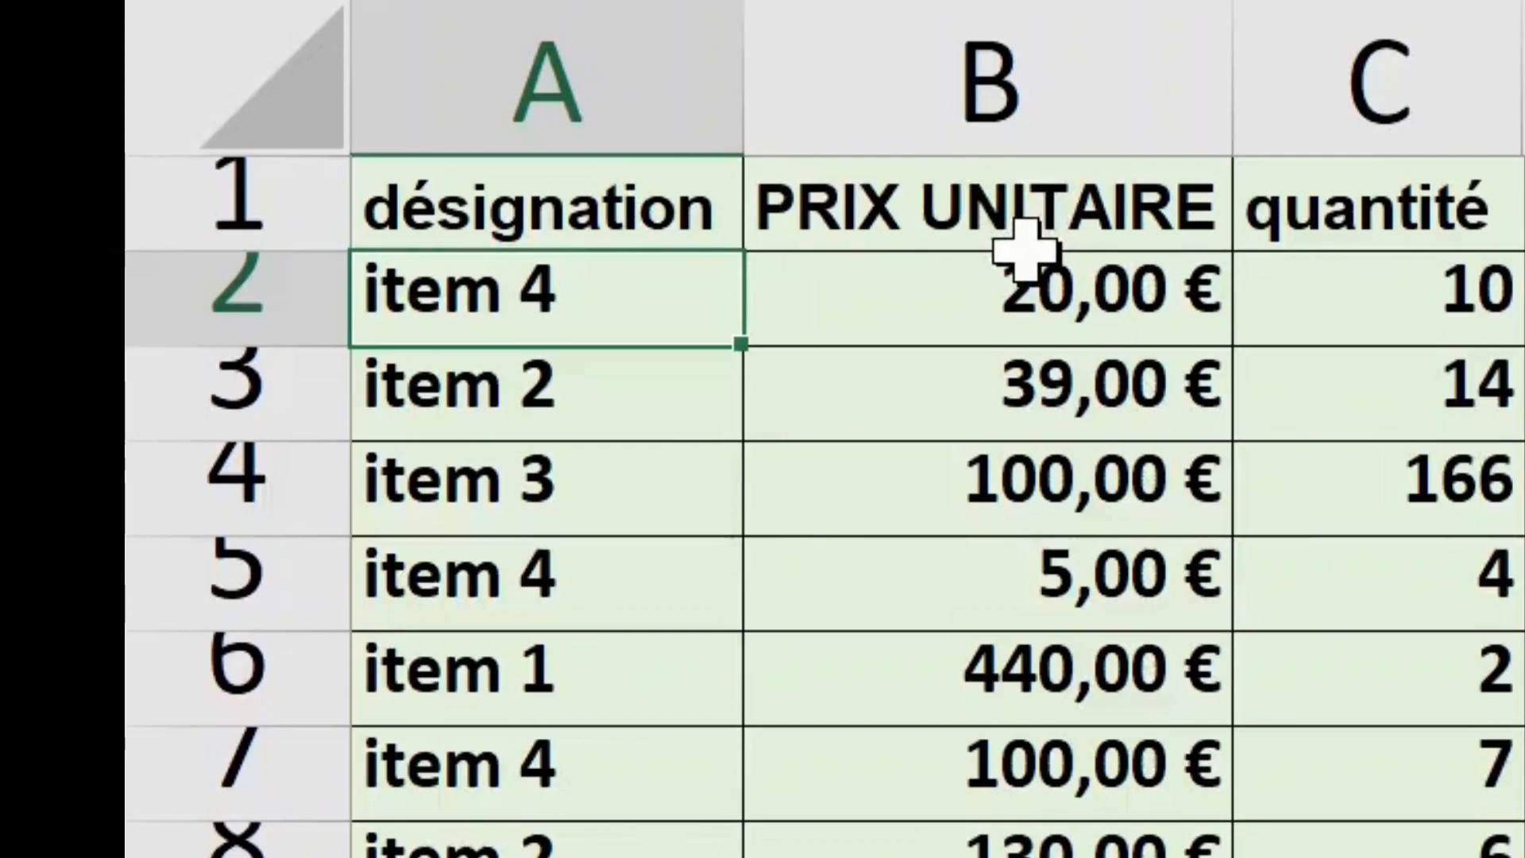
Step: Create a pivot table on a new worksheet from the range A1:C18 of the DONNEES tcd sheet
left_click_drag(596, 182, 1321, 656)
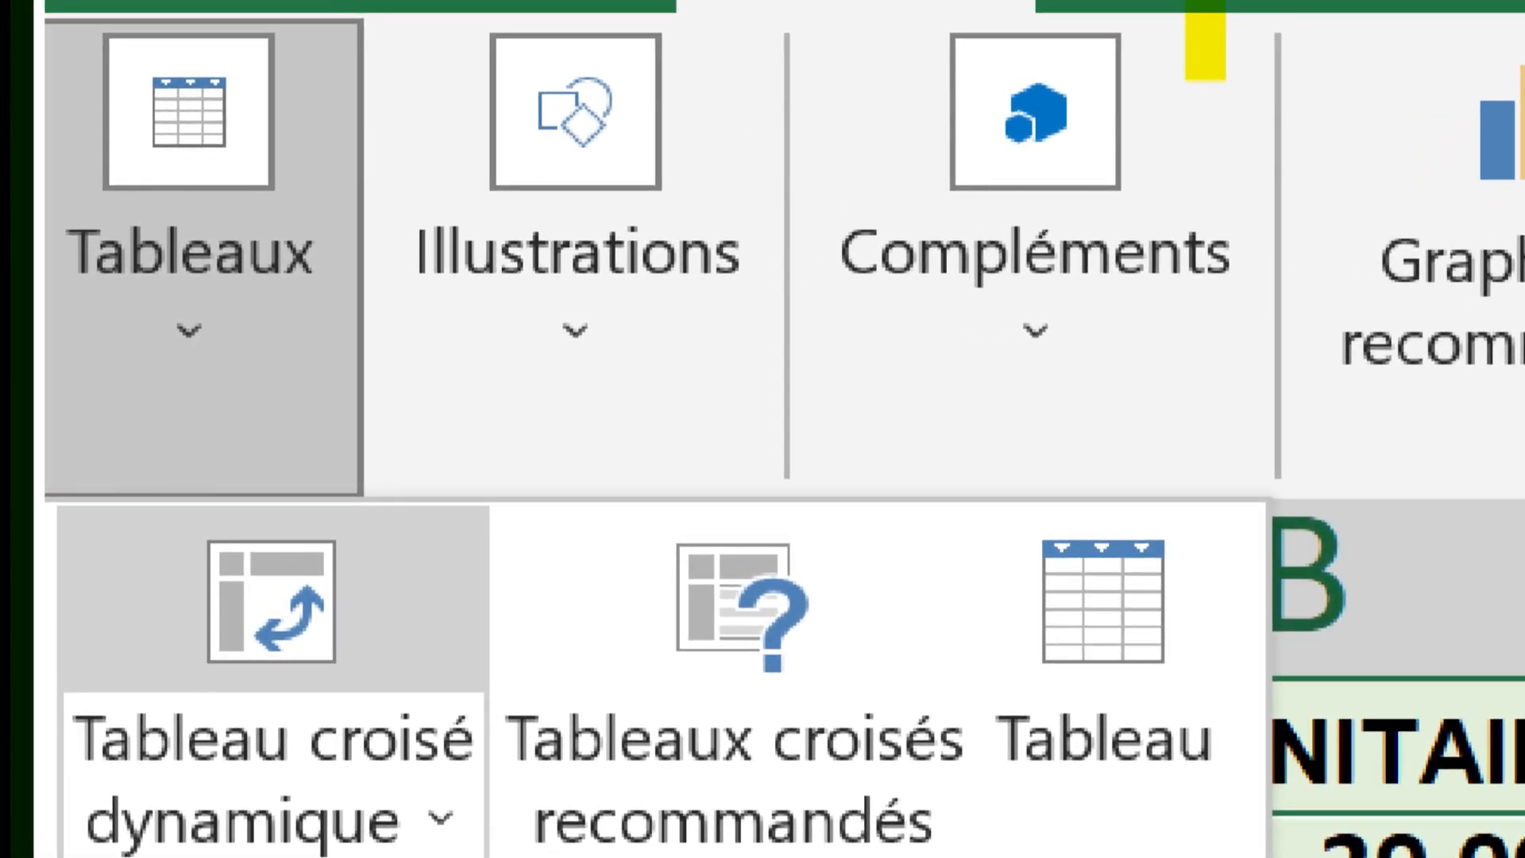
left_click_drag(159, 290, 482, 294)
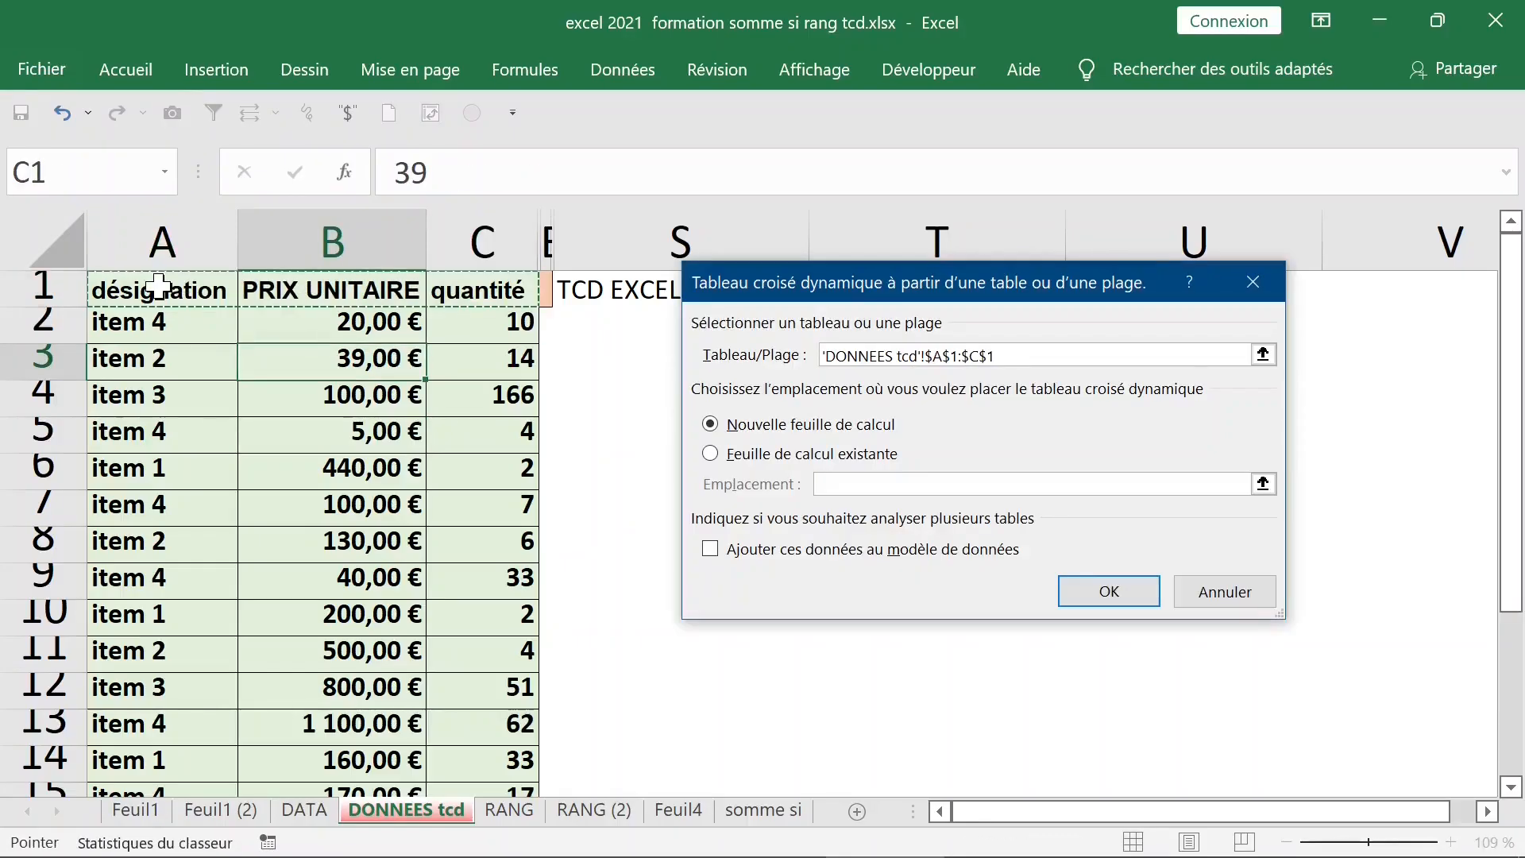
key("ctrl+shift+Down")
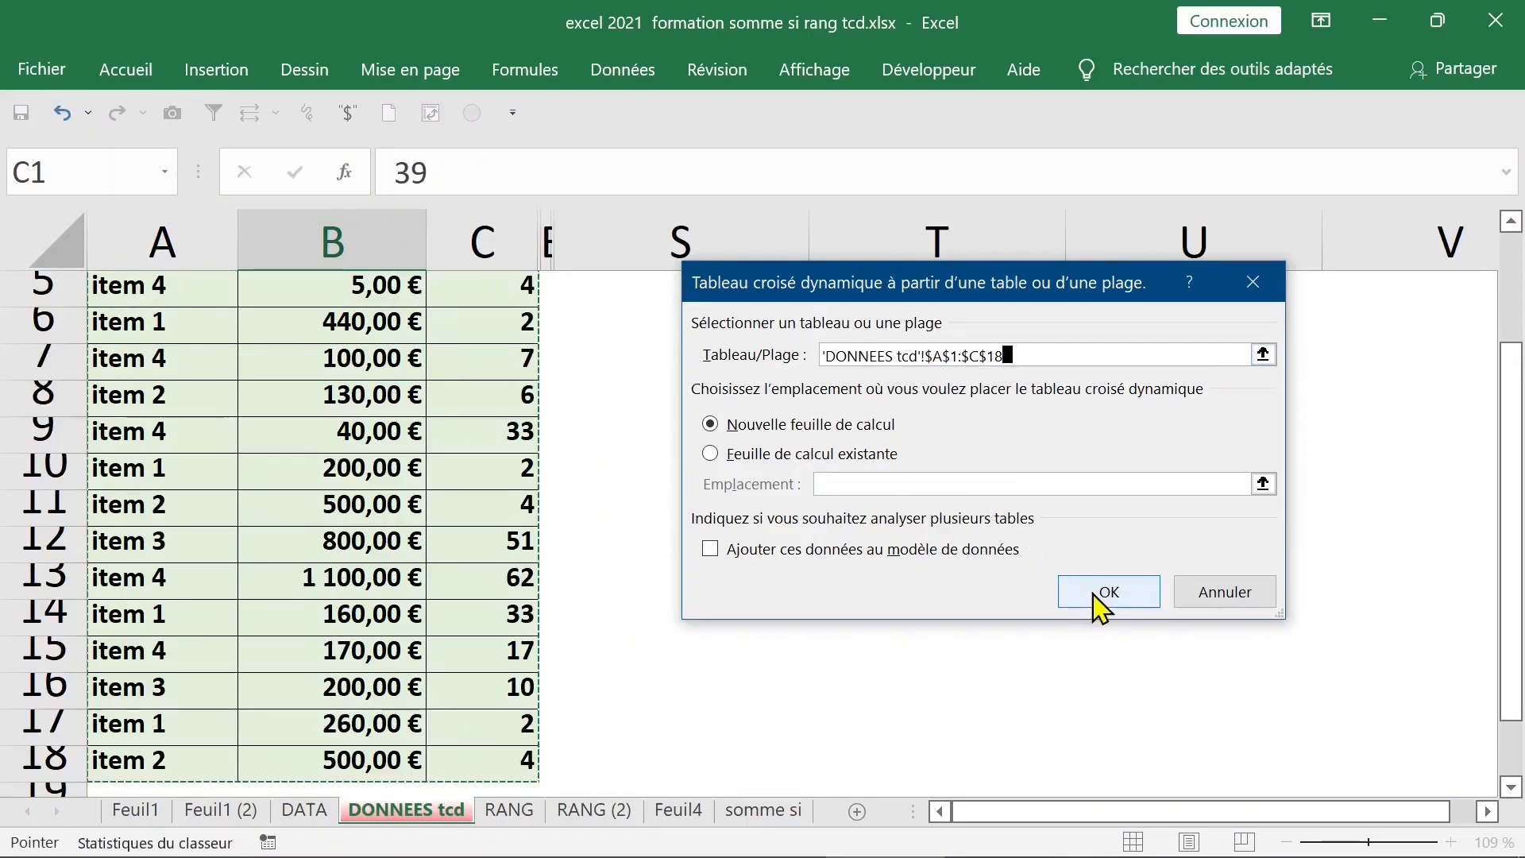
left_click(1092, 596)
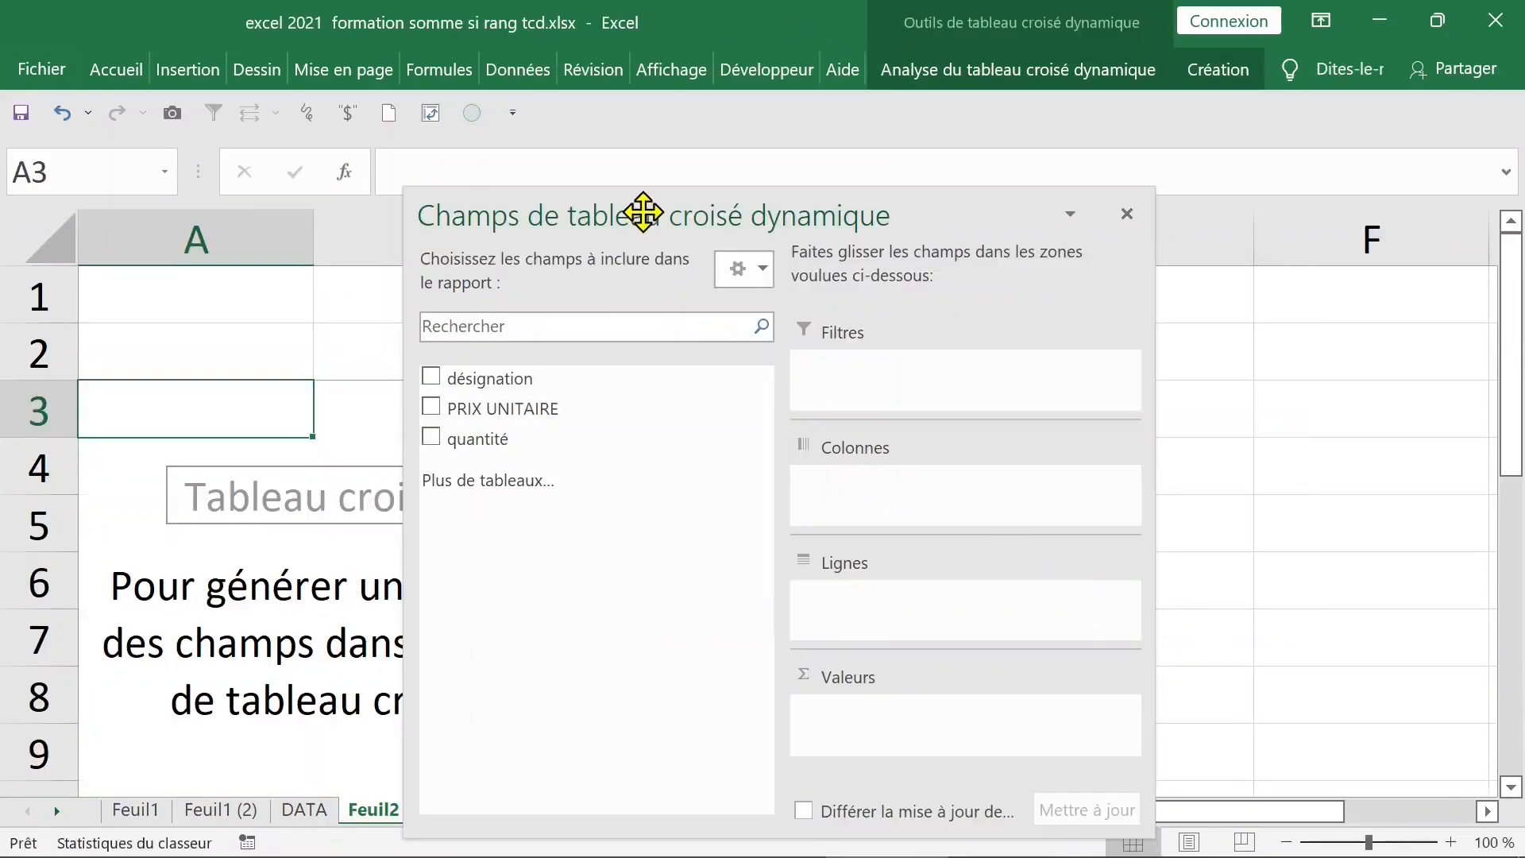
Step: Add the désignation field to the Filters area and move the field list clear of the report filter in column B
left_click_drag(640, 212, 651, 96)
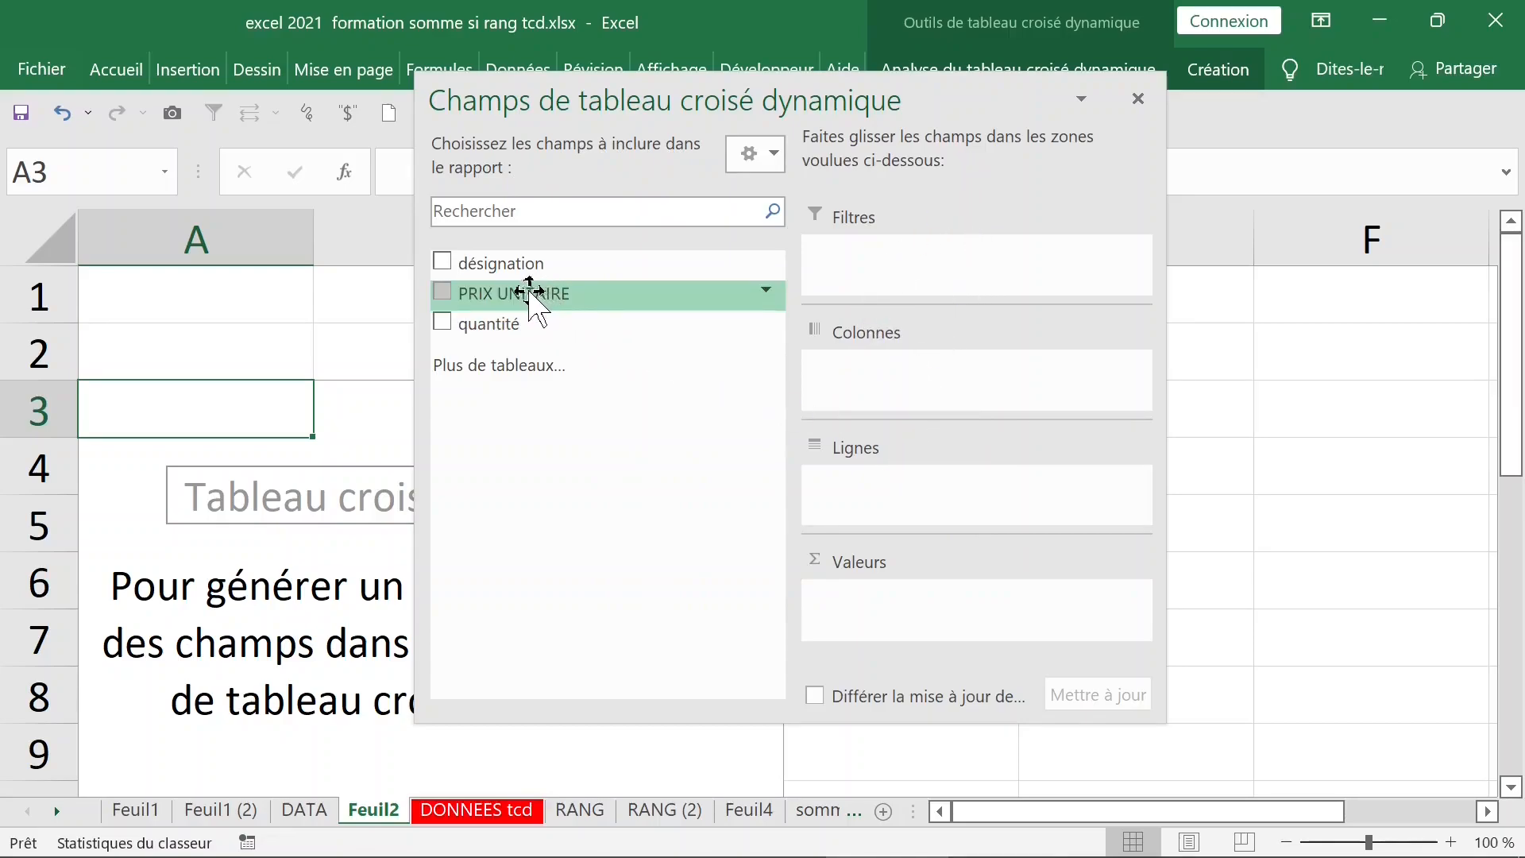
left_click_drag(500, 268, 874, 270)
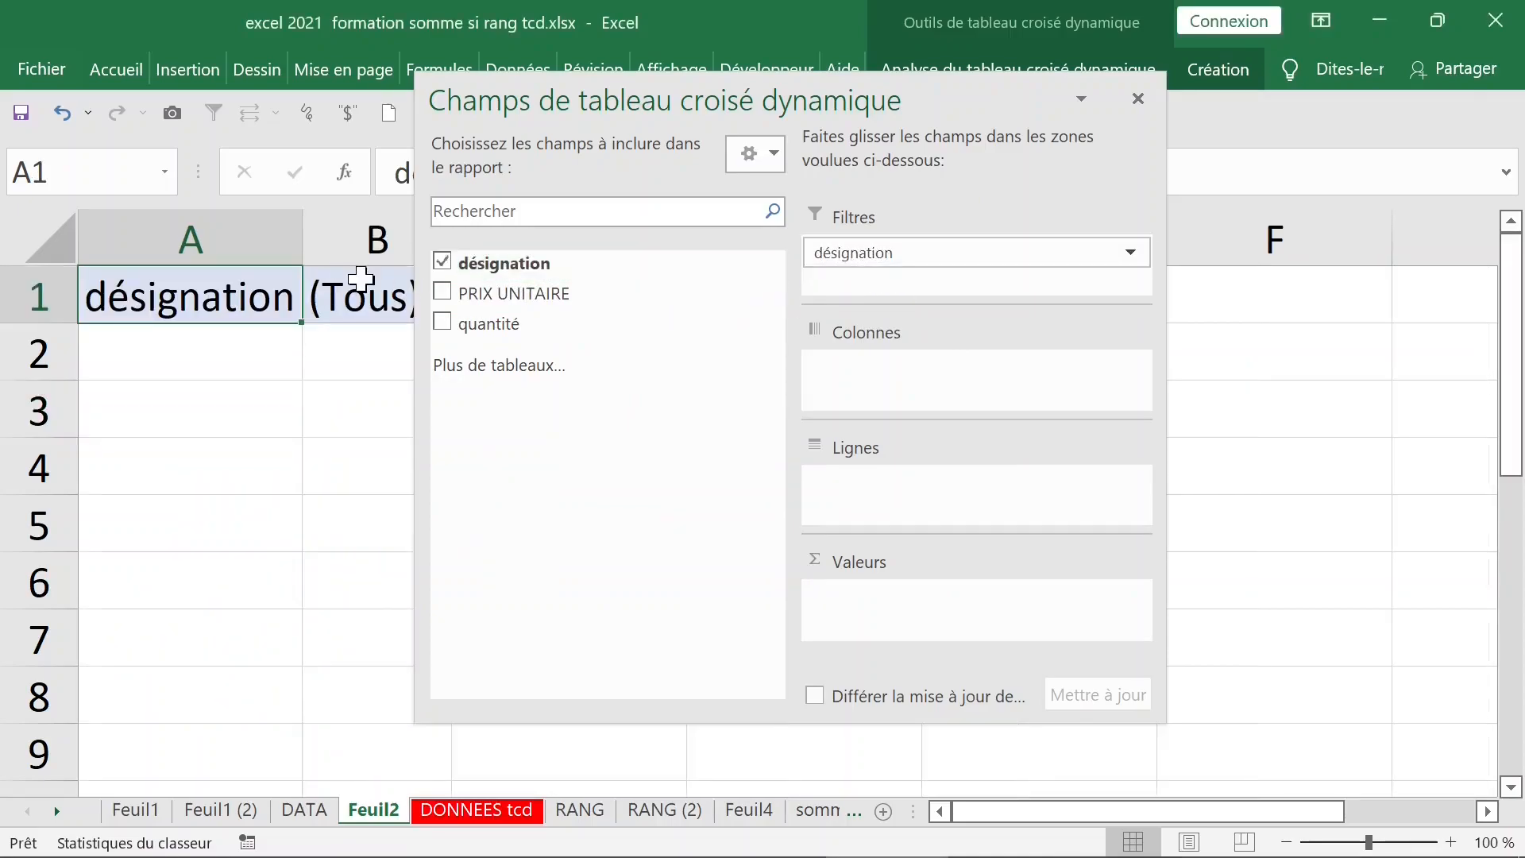
left_click_drag(579, 106, 926, 106)
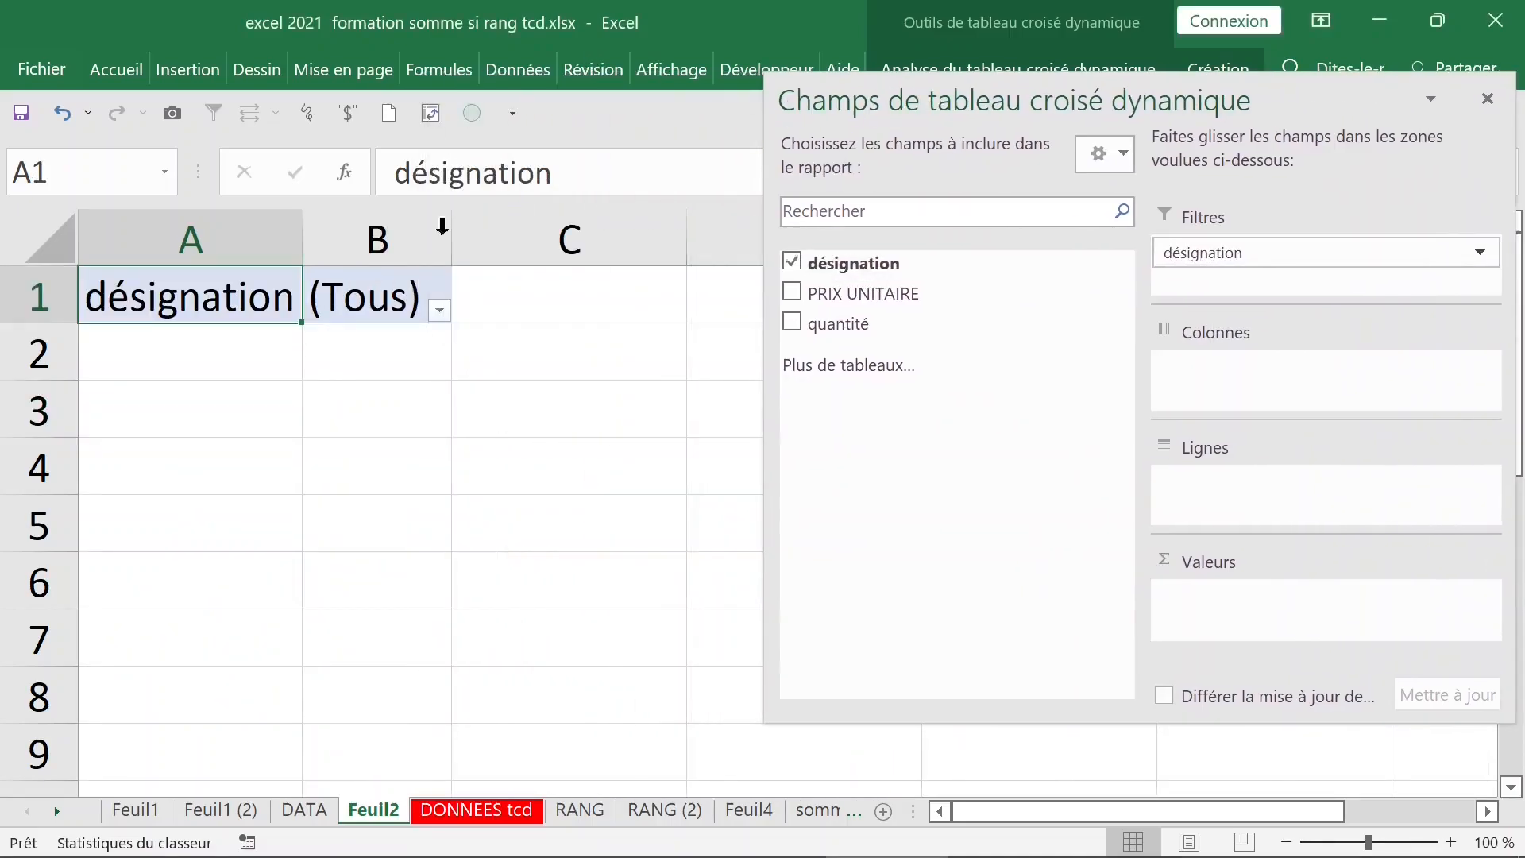
left_click(437, 314)
left_click(440, 315)
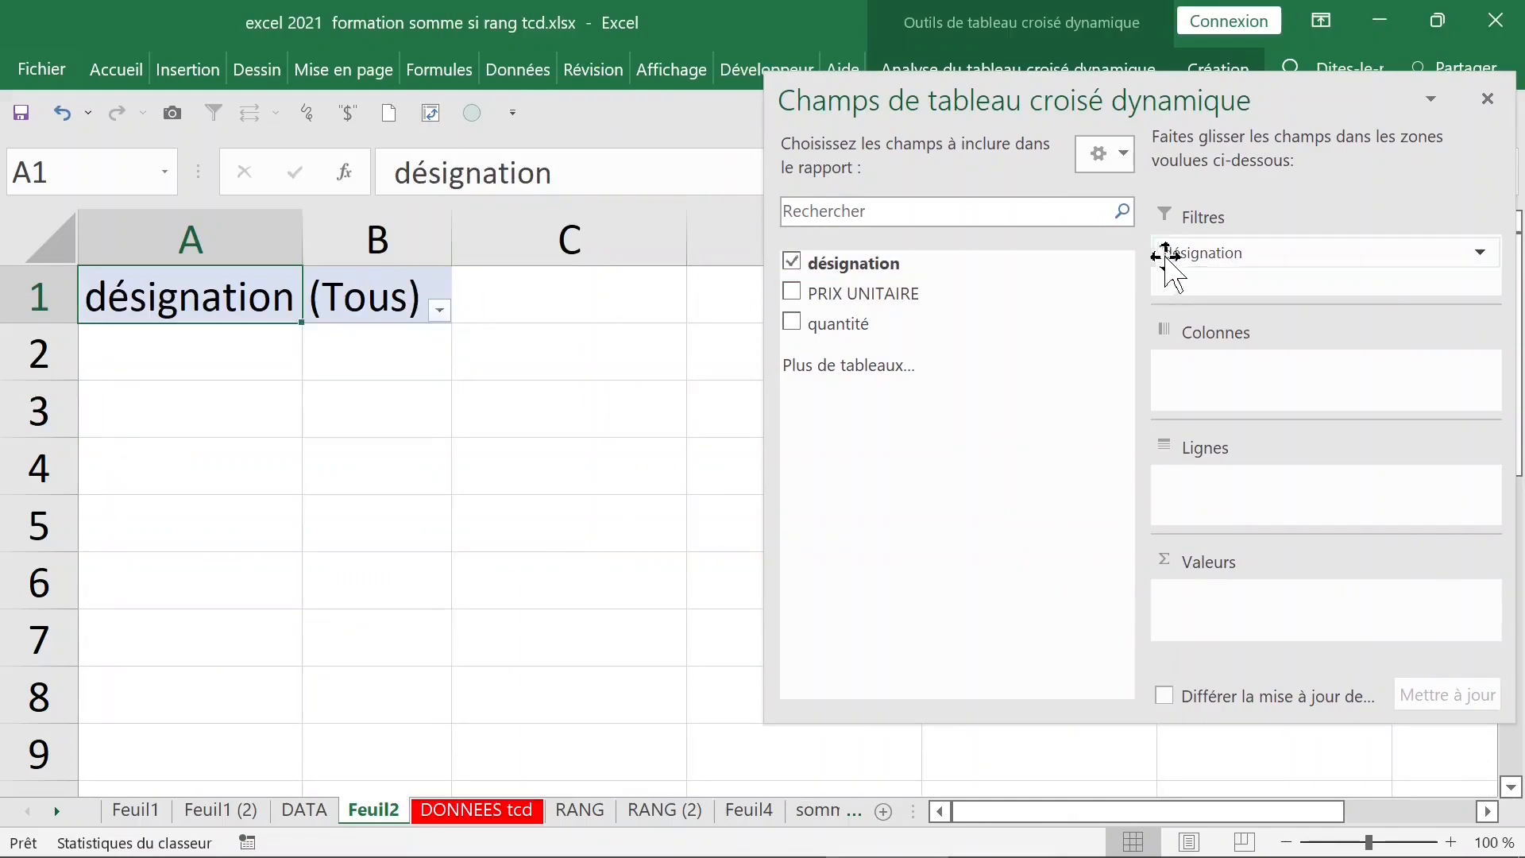
Step: Move the désignation field from the Filters area to the Columns area of the pivot table
left_click(1231, 254)
left_click_drag(1231, 254, 1225, 368)
left_click(581, 537)
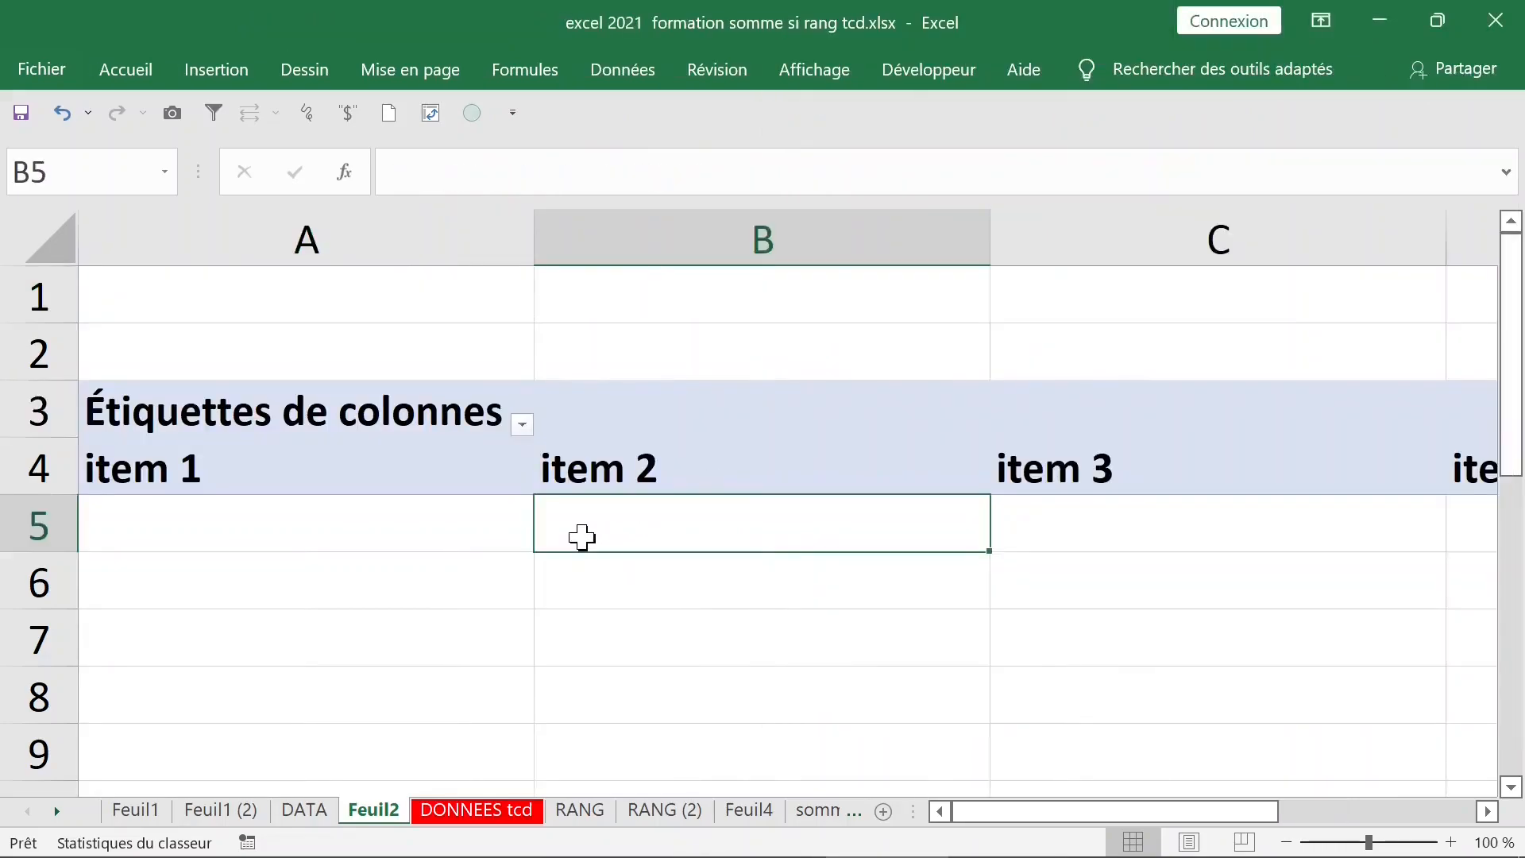
left_click(530, 443)
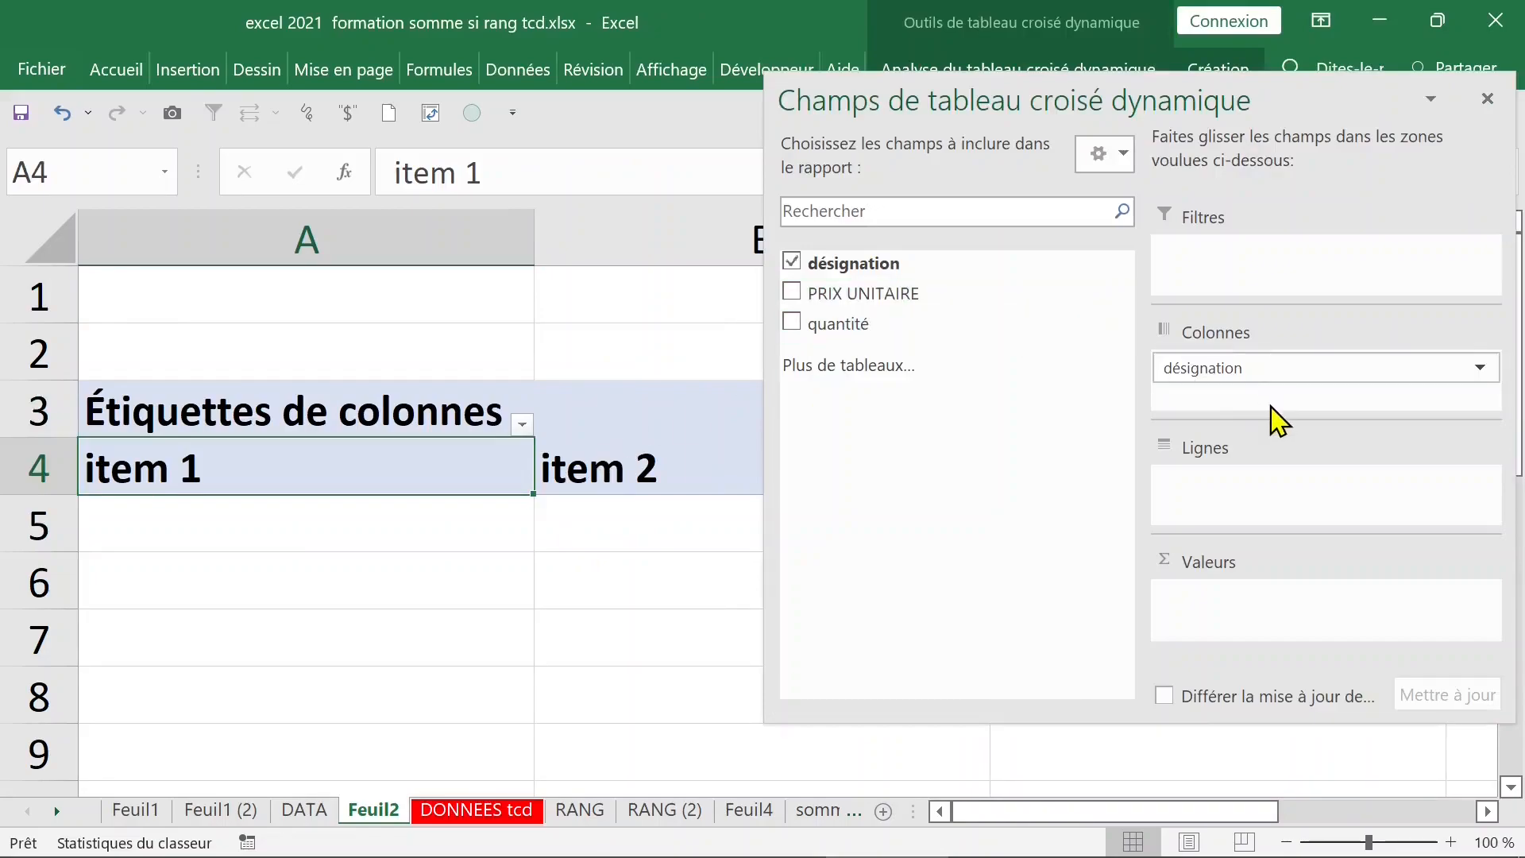
Step: Move the désignation field from the Columns area to the Rows area so each item gets its own row
left_click_drag(1255, 370, 1258, 492)
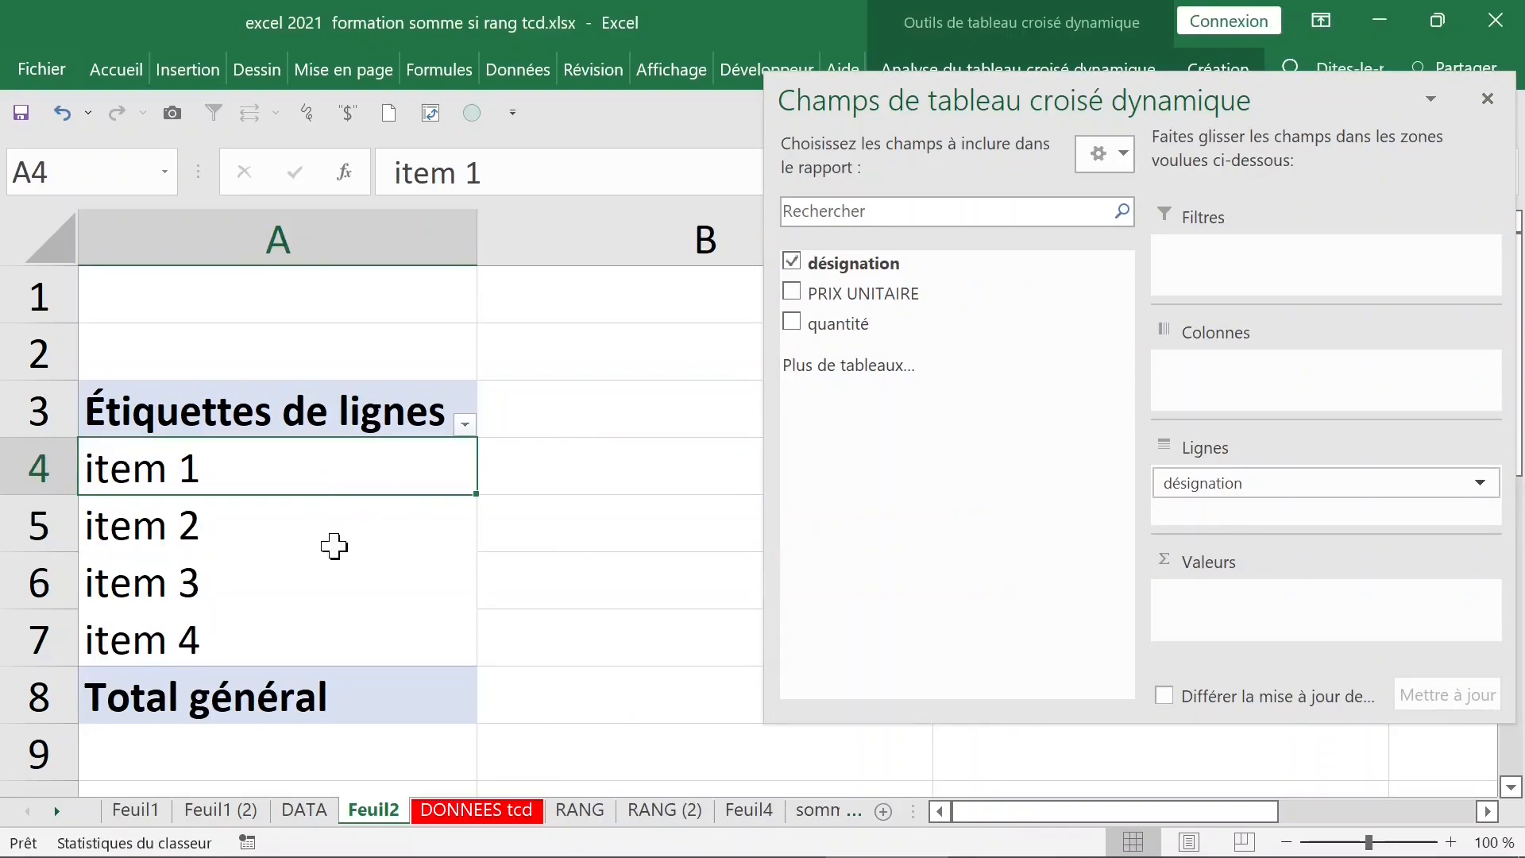
left_click_drag(275, 469, 271, 624)
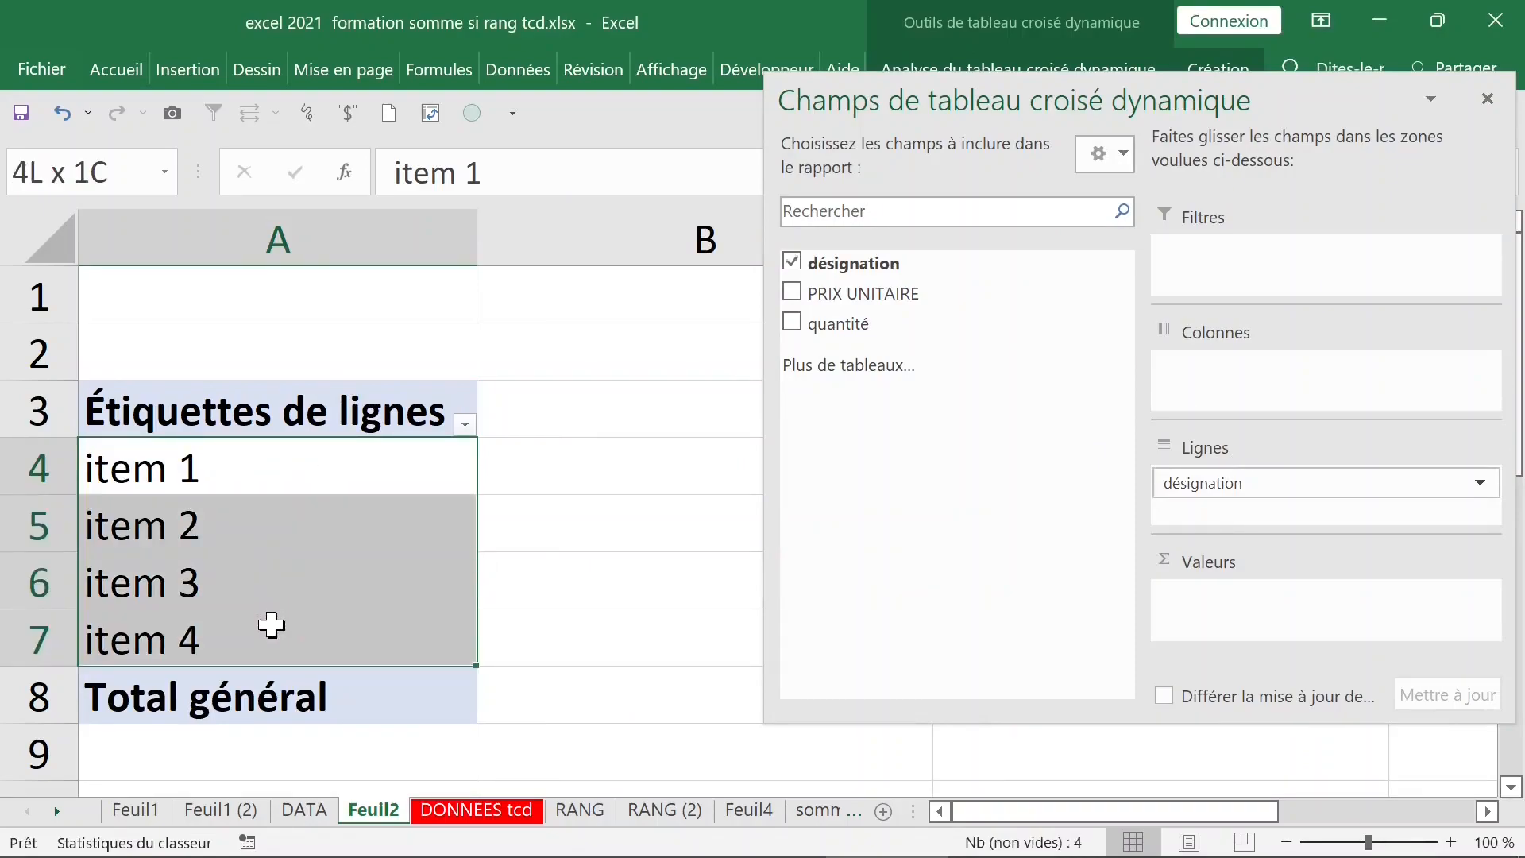
left_click(274, 476)
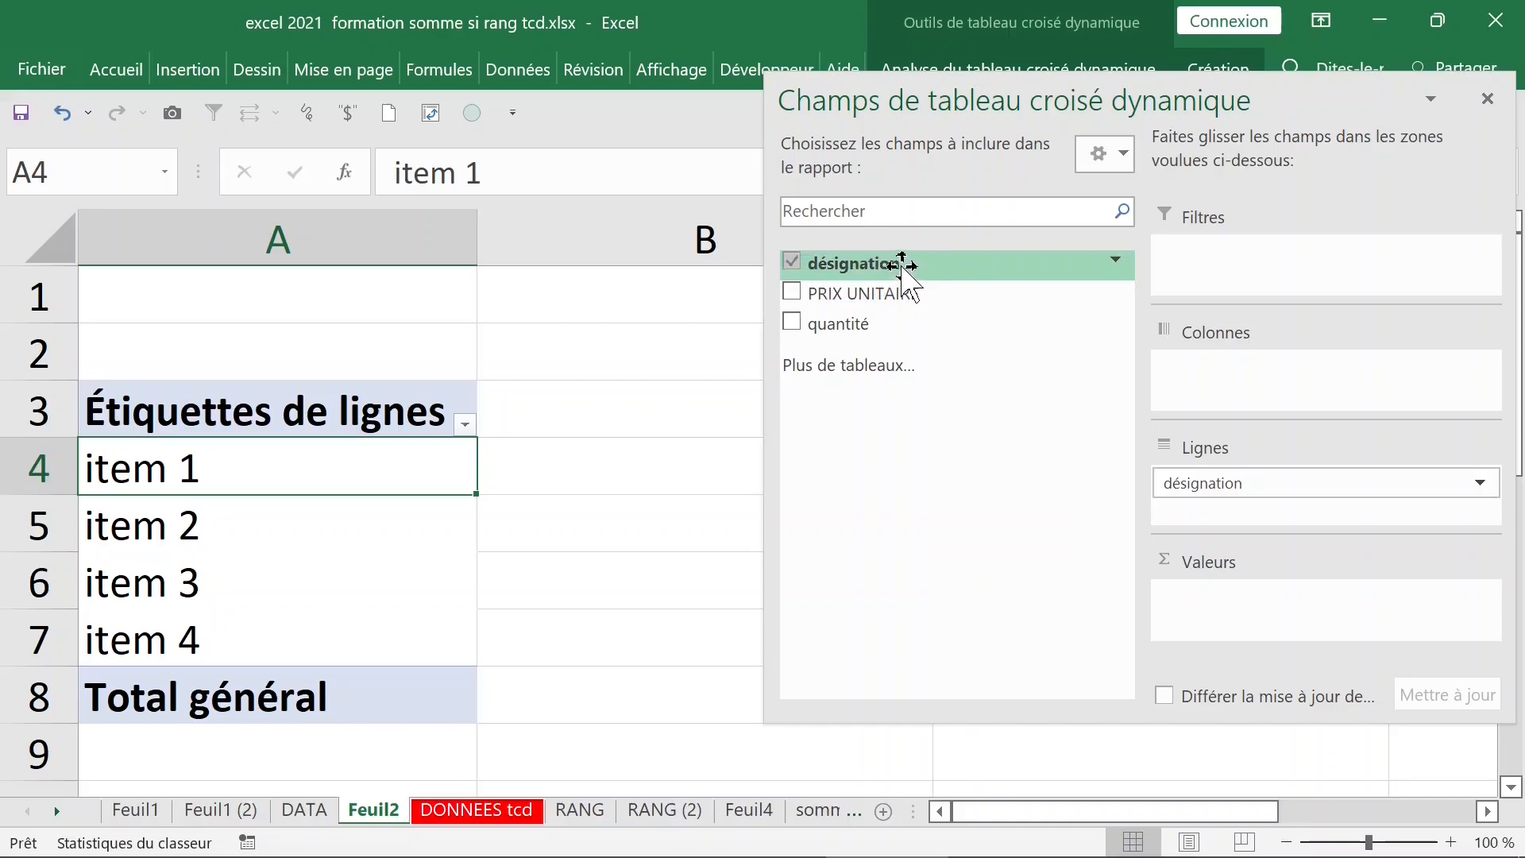
Step: Add the désignation field to the Values area as well, to count the occurrences of each item
left_click_drag(896, 265, 1244, 610)
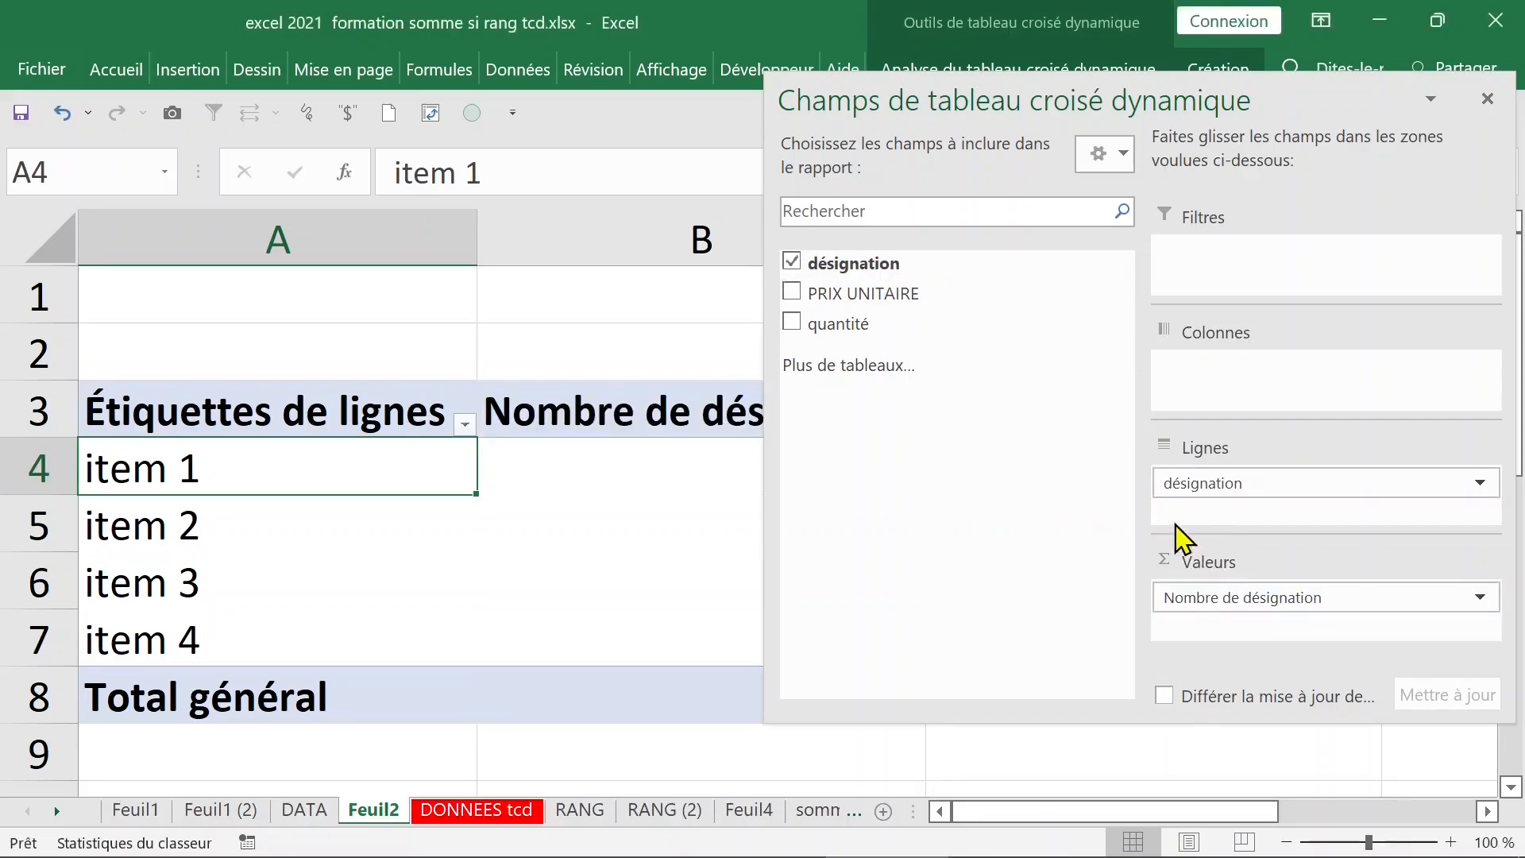
left_click(671, 477)
left_click(695, 342)
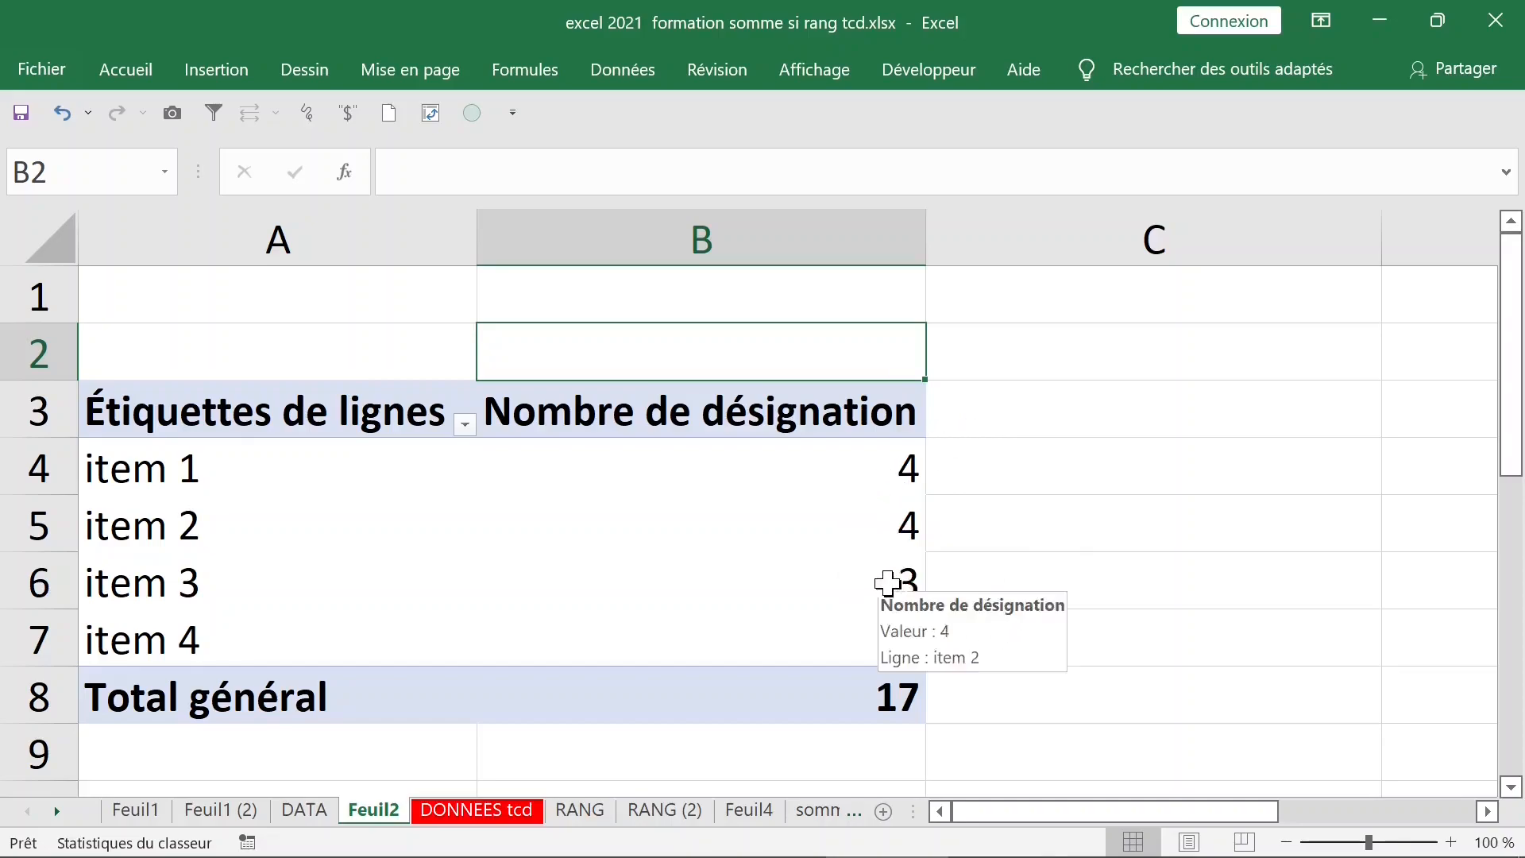
left_click(890, 638)
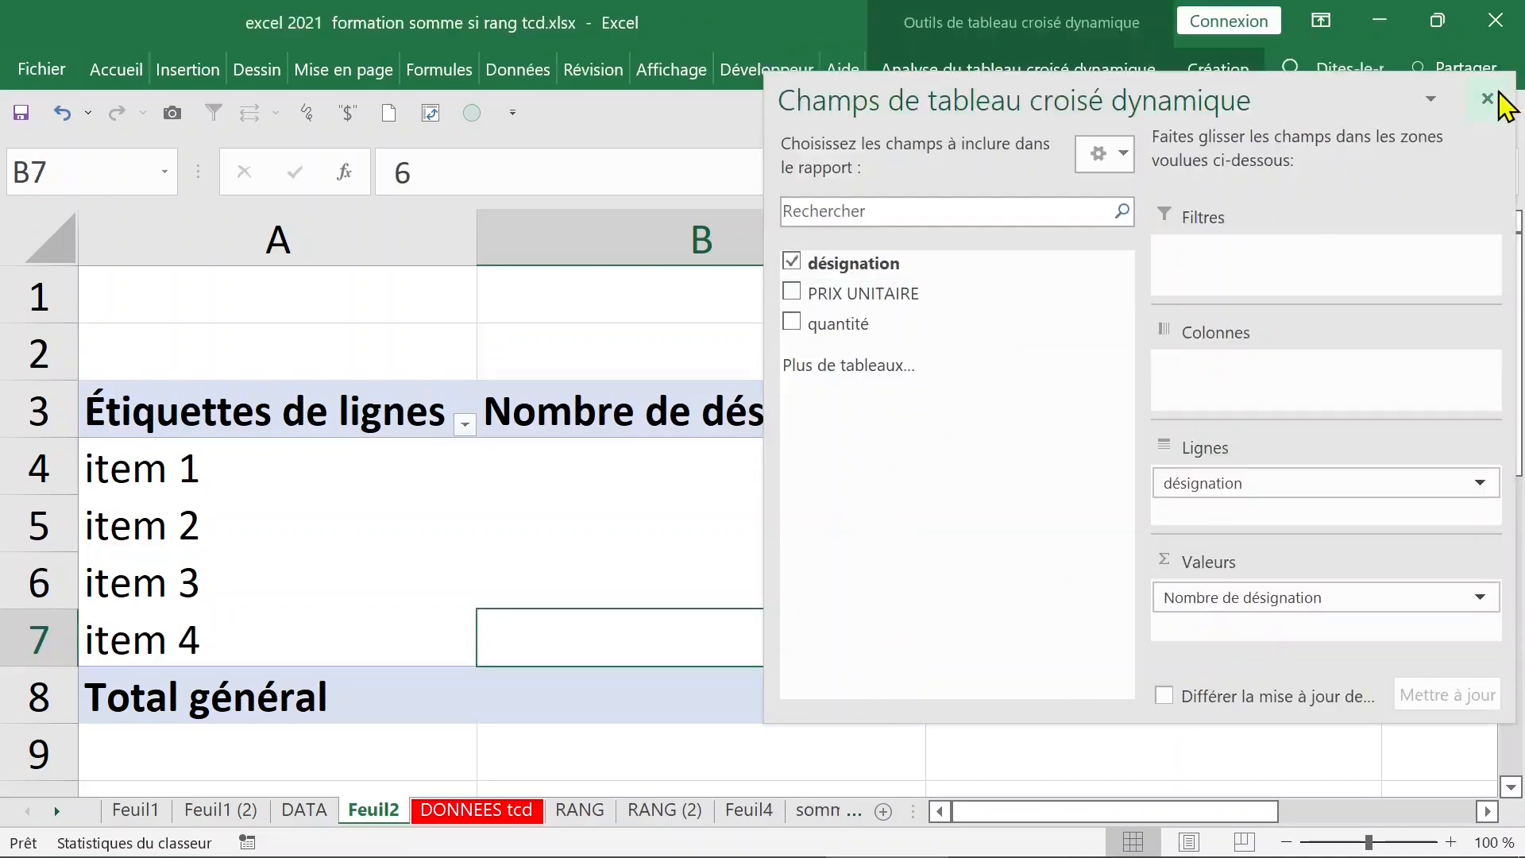
Step: Close the pivot table field list, examine the per-item counts and grand total, and set the sheet zoom to 91%
left_click(1487, 98)
left_click(873, 699)
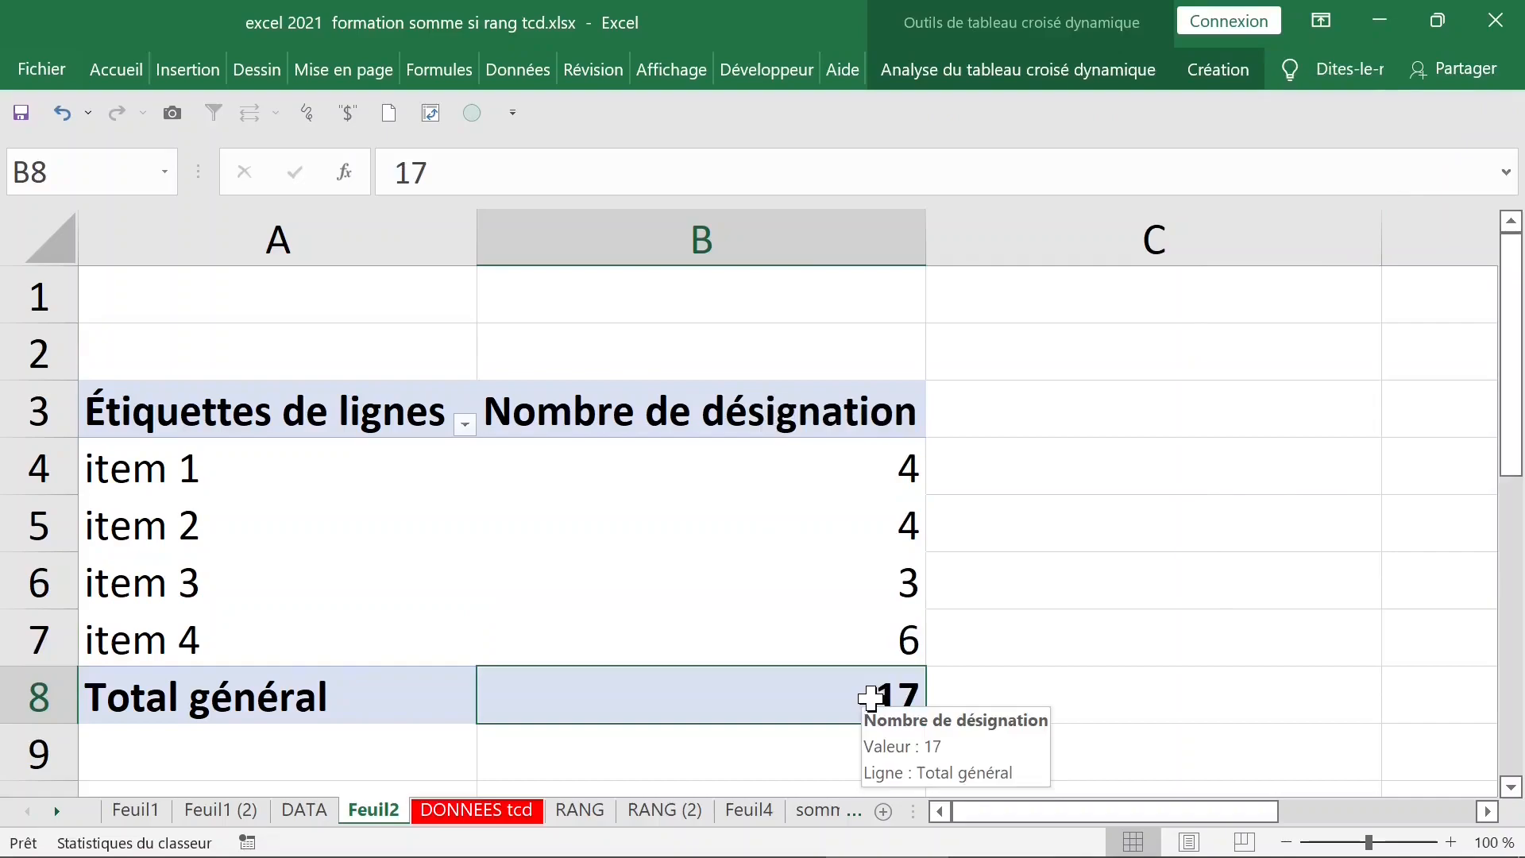
left_click(800, 592)
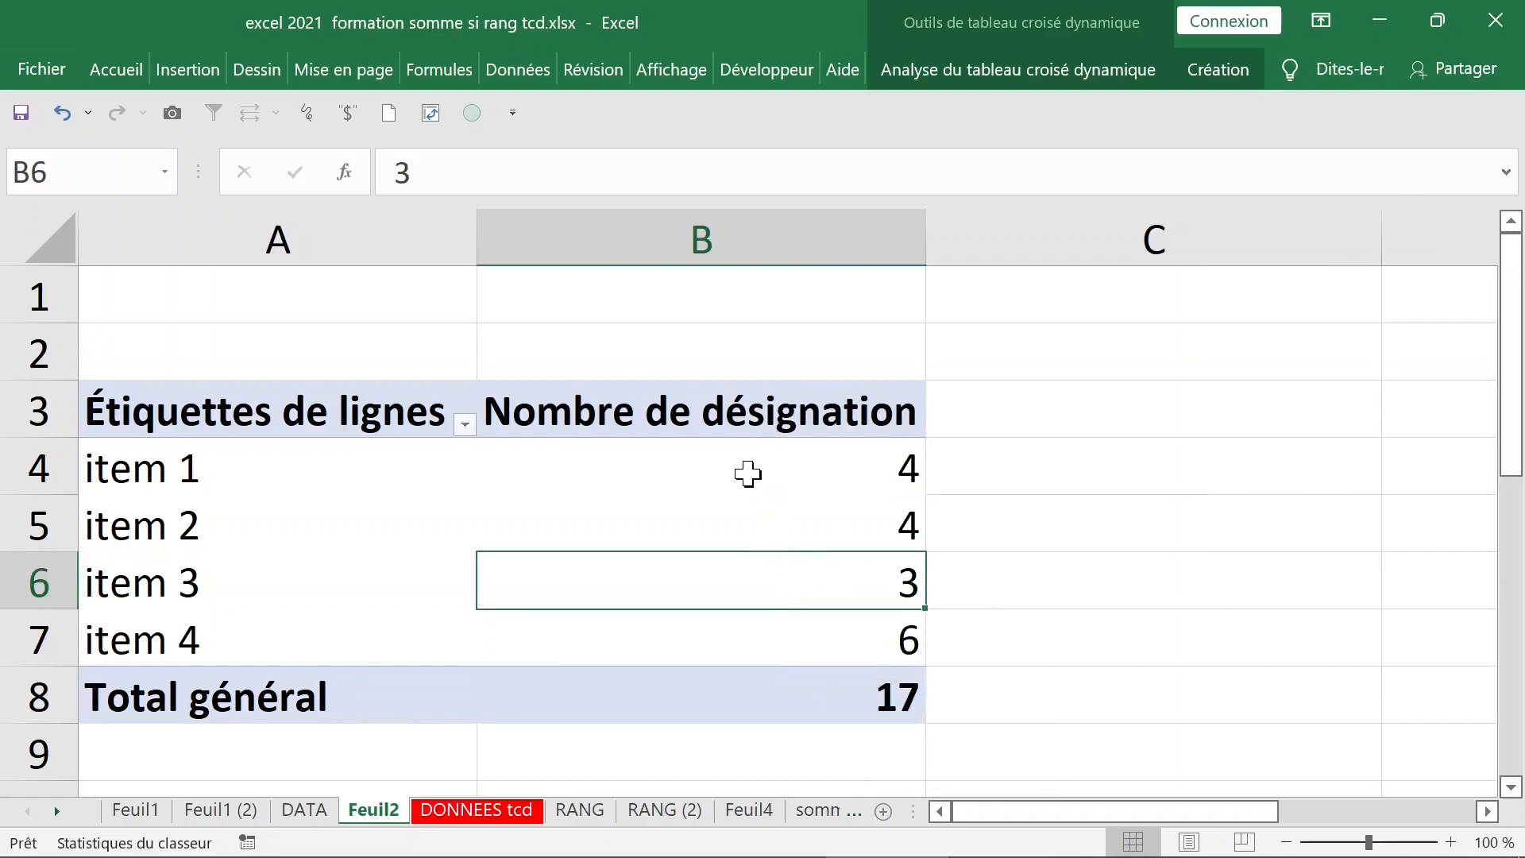
left_click(747, 474)
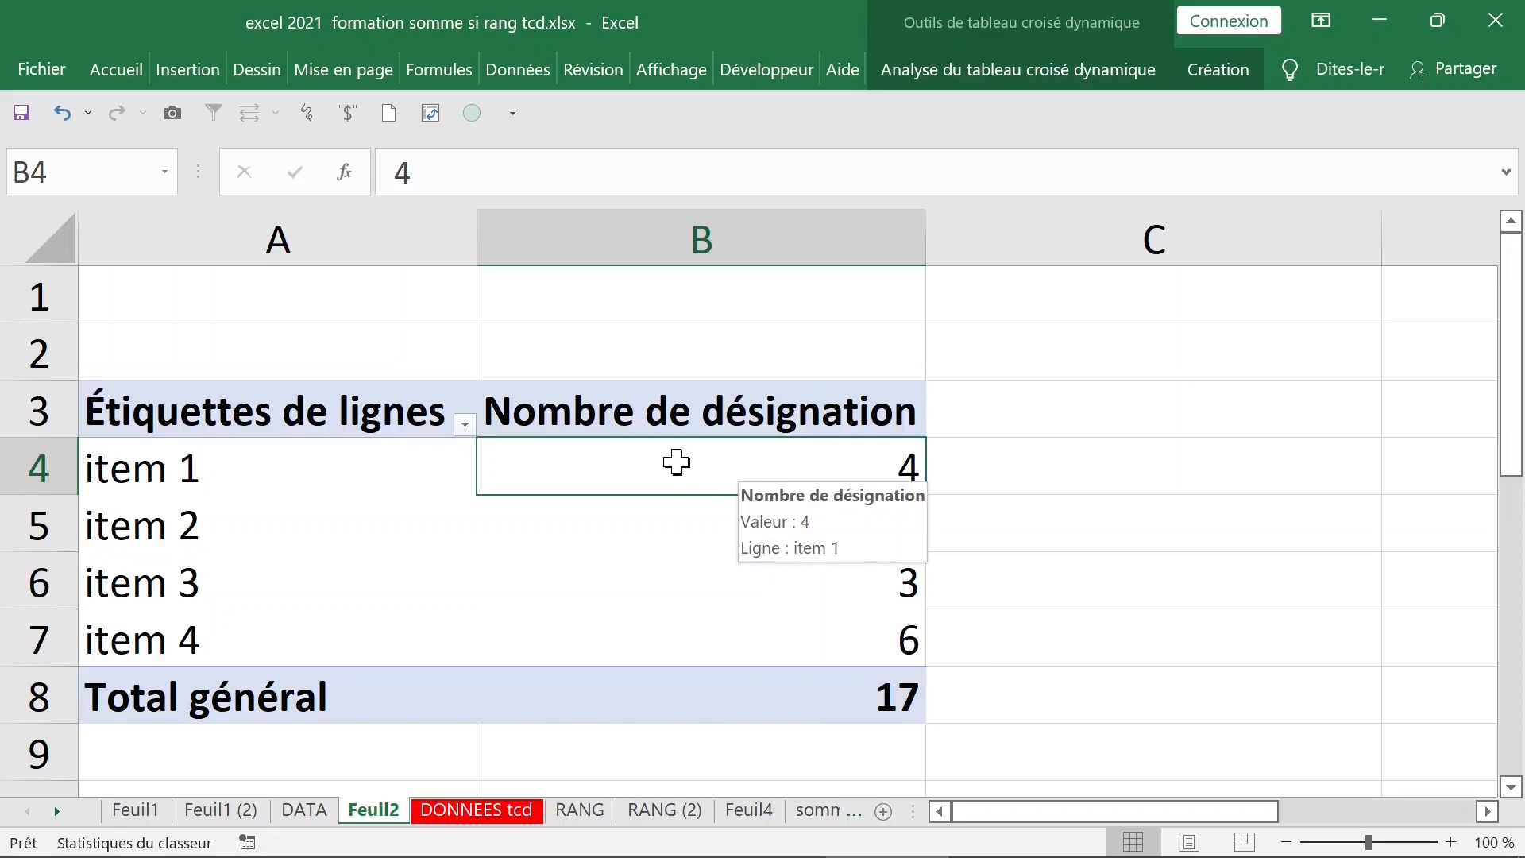
scroll(675, 462, "down", 1)
scroll(676, 462, "up", 1)
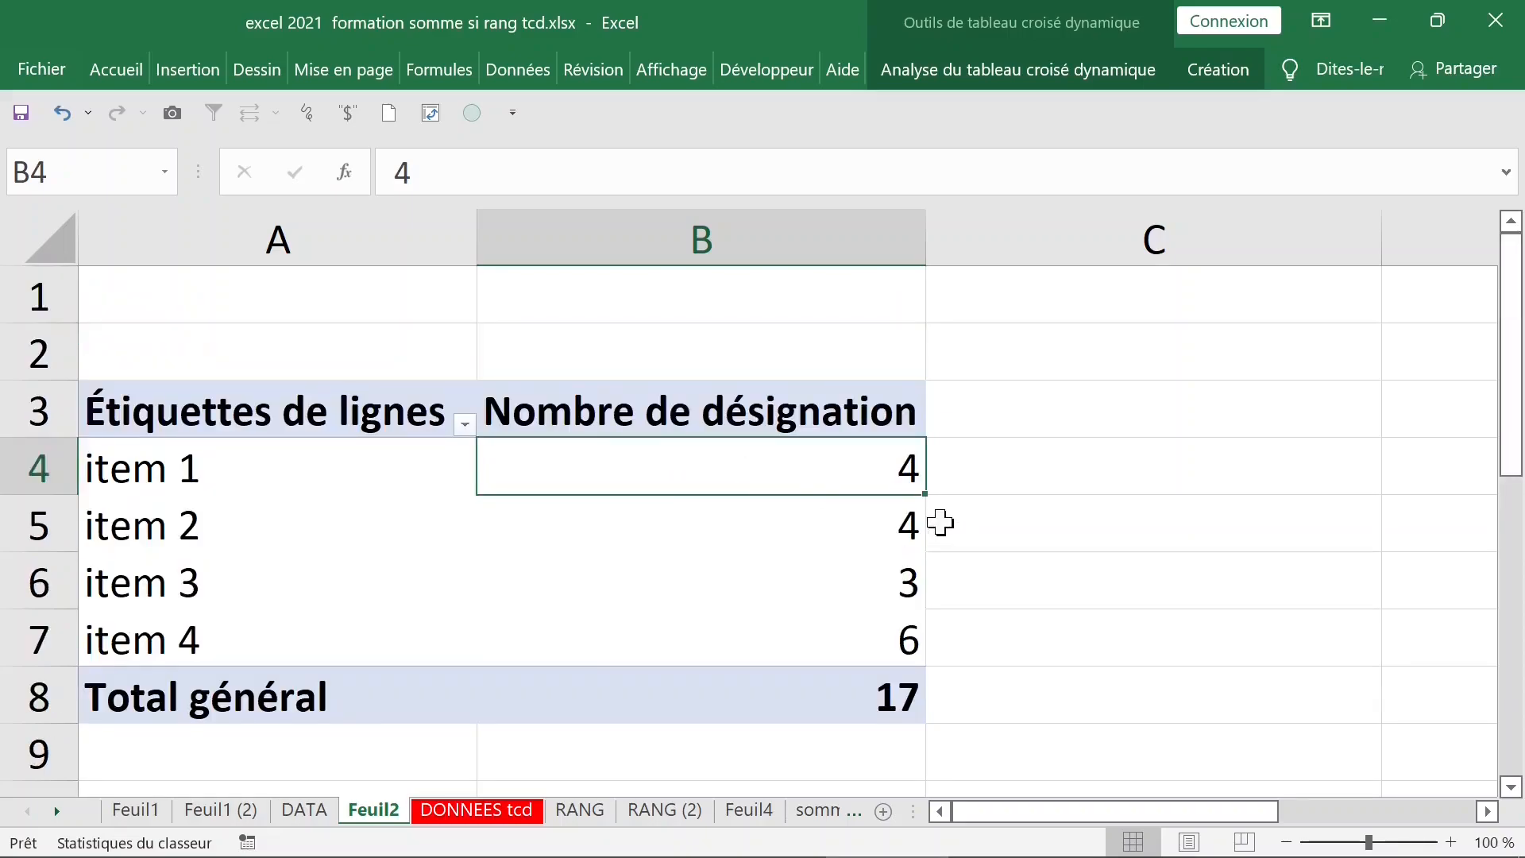
left_click_drag(1369, 841, 1363, 842)
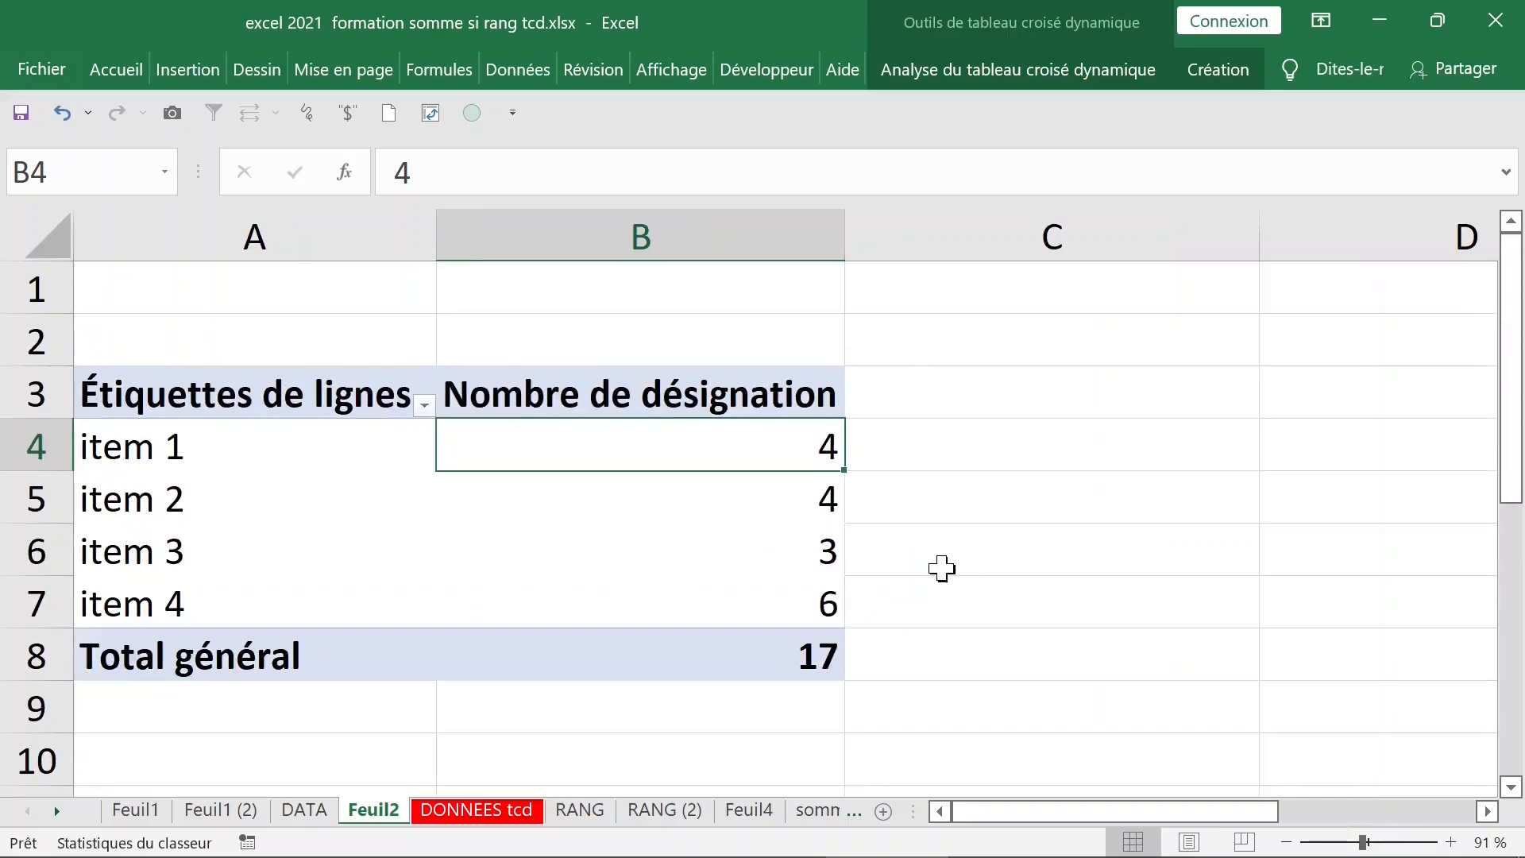
right_click(614, 437)
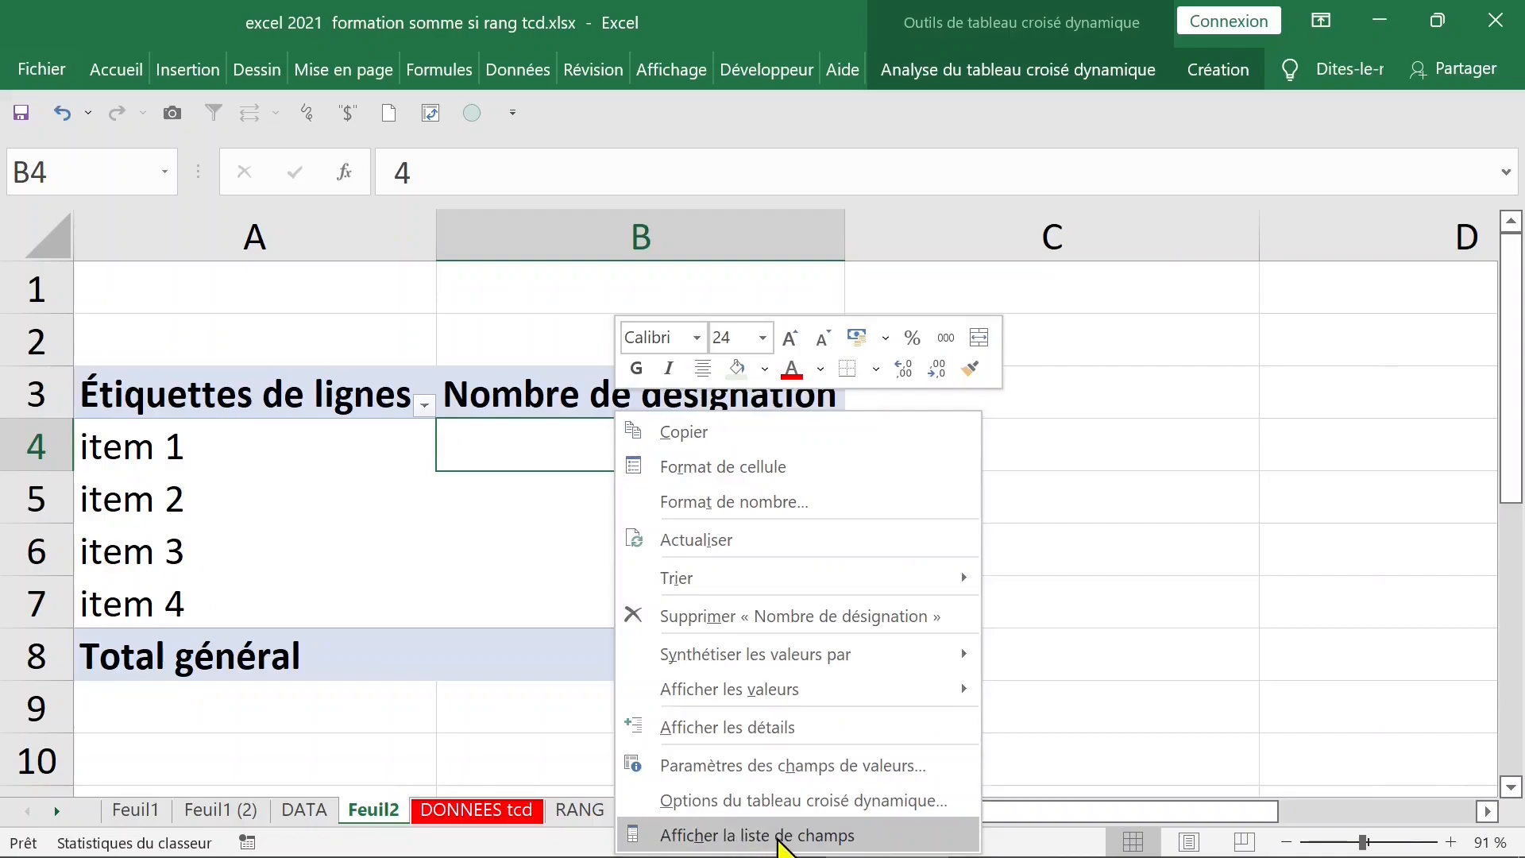
left_click(551, 507)
left_click(561, 487)
left_click(569, 462)
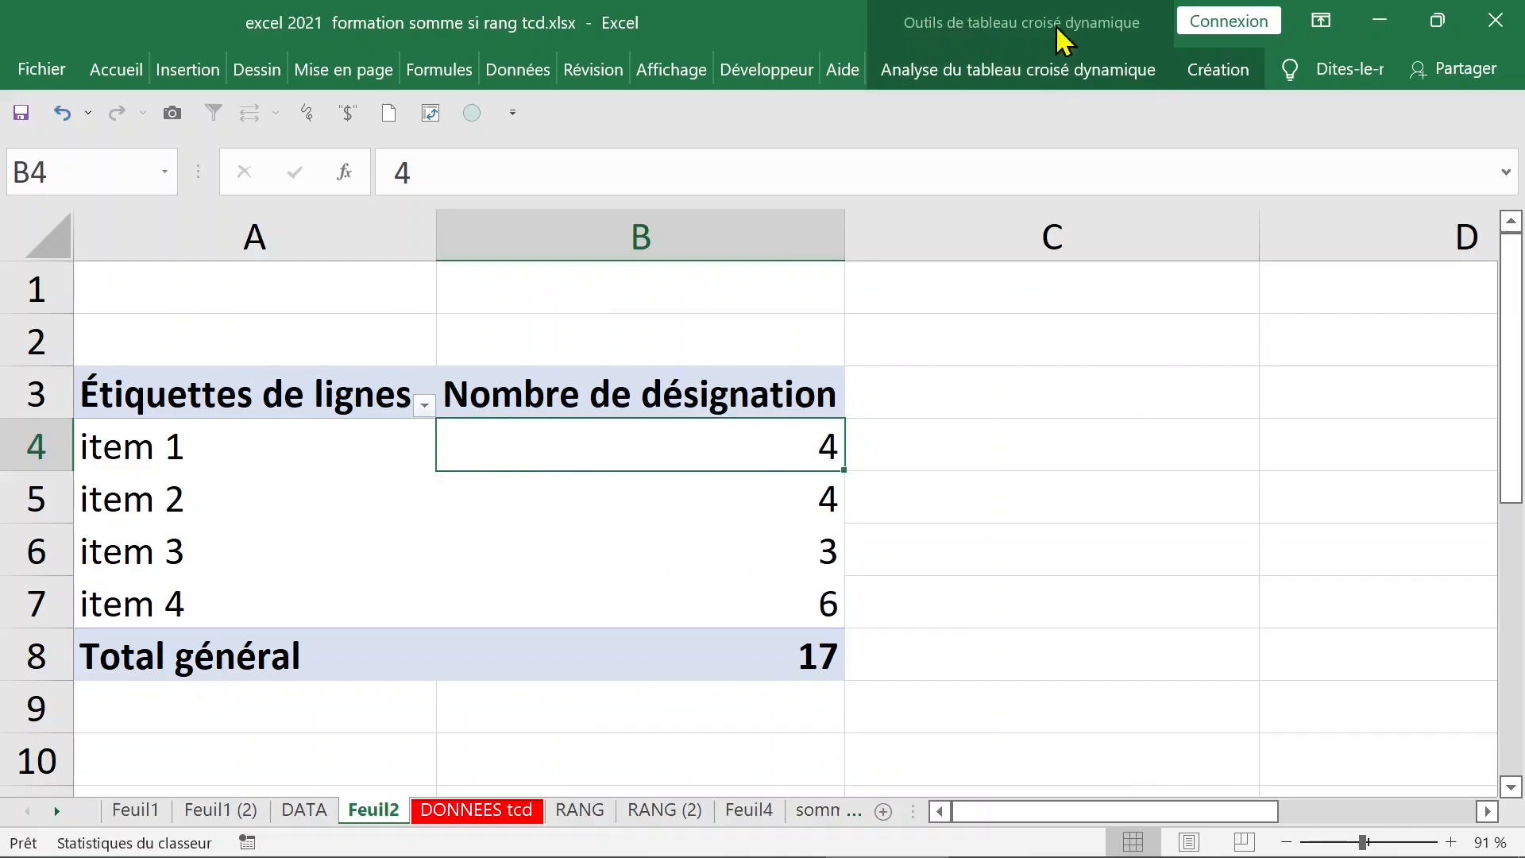
left_click(1065, 348)
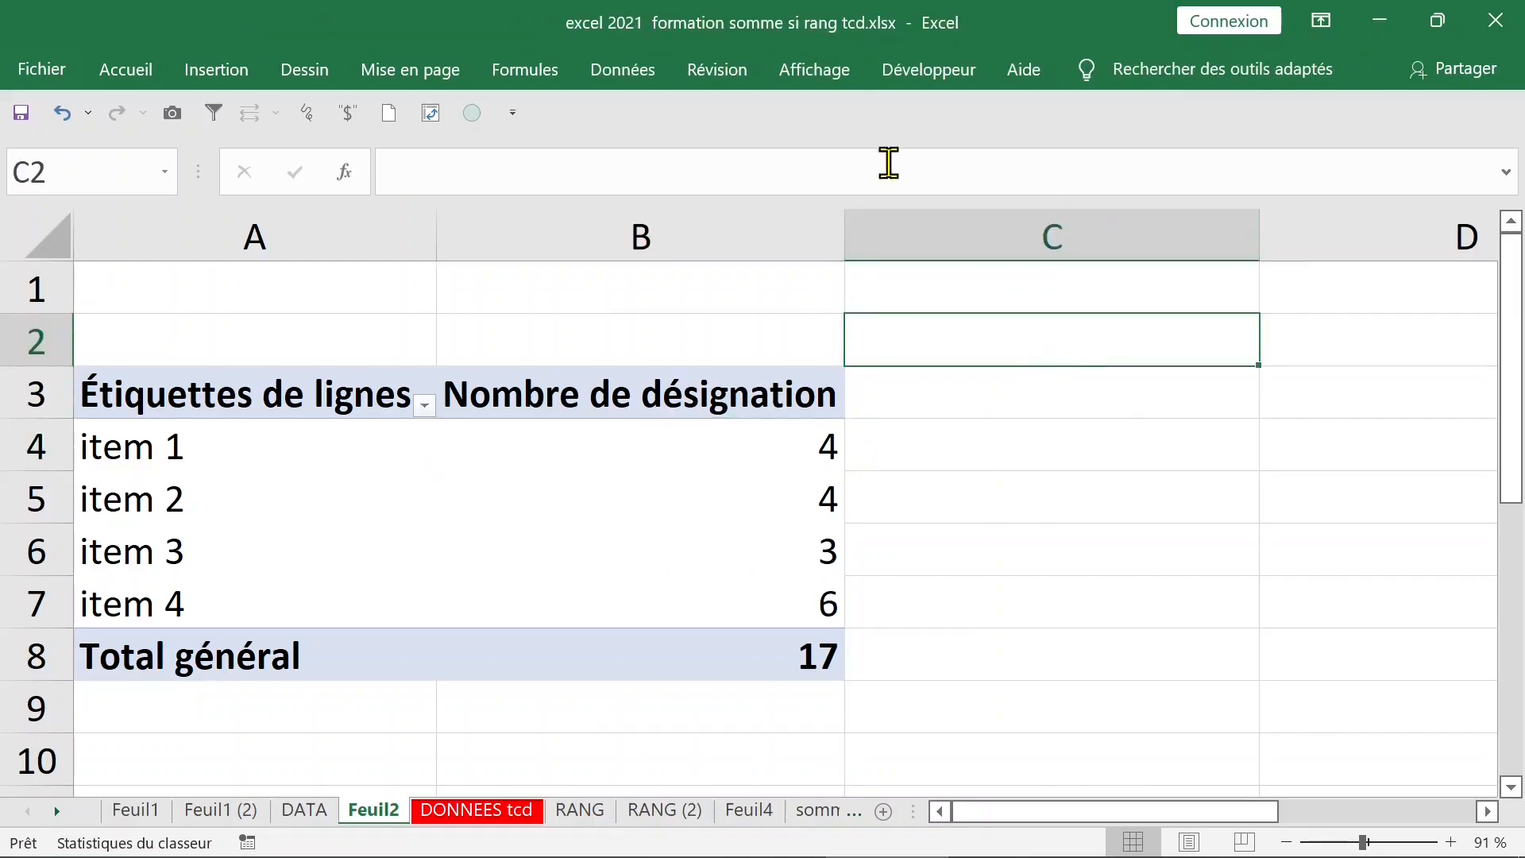
Step: Select the pivot table's Nombre de désignation header and display the pivot table field list again
left_click(699, 394)
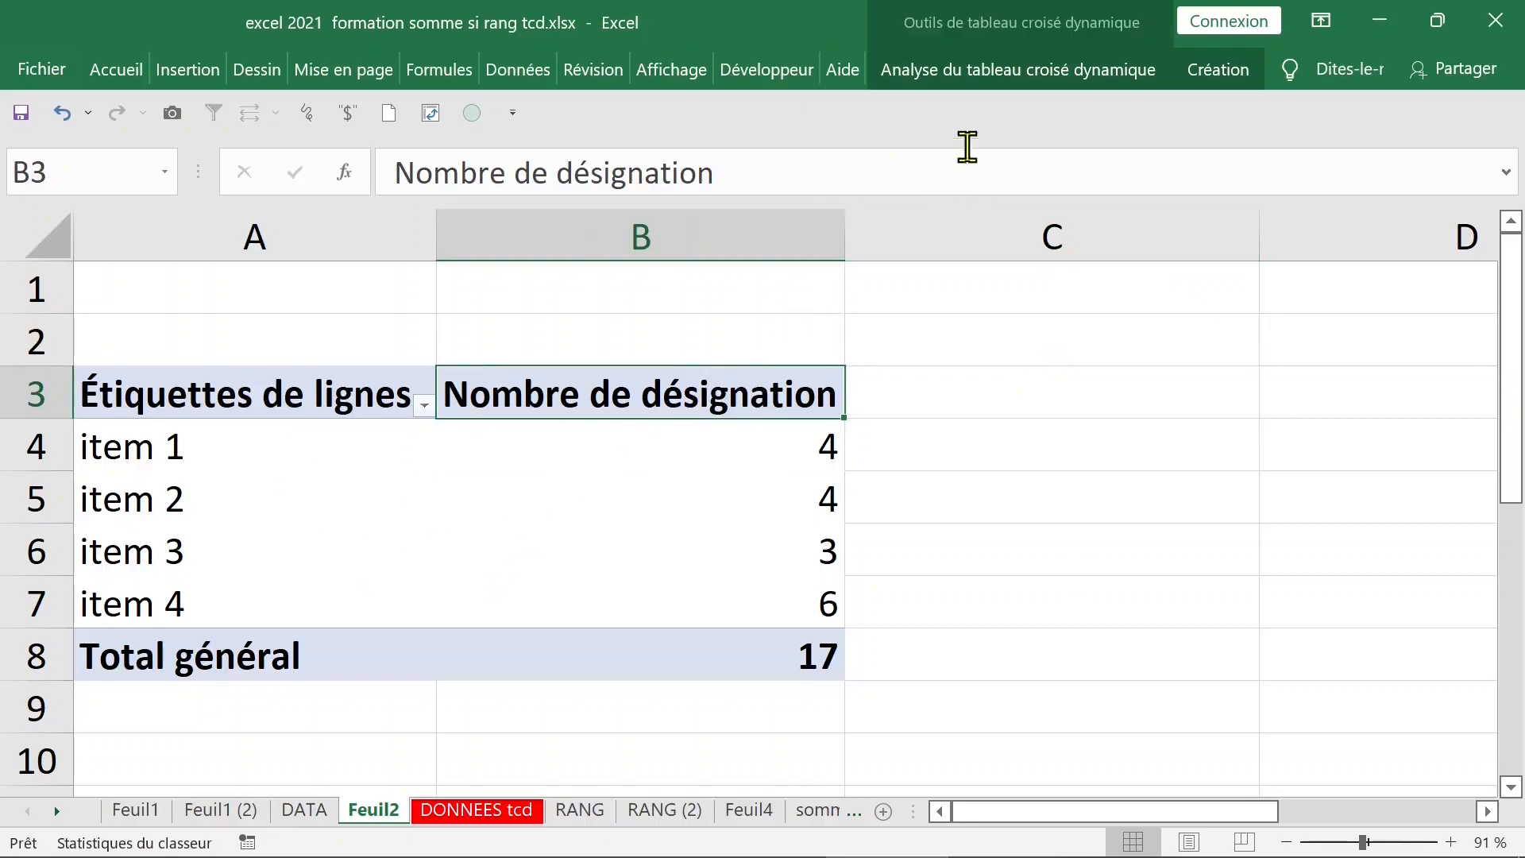
left_click(990, 38)
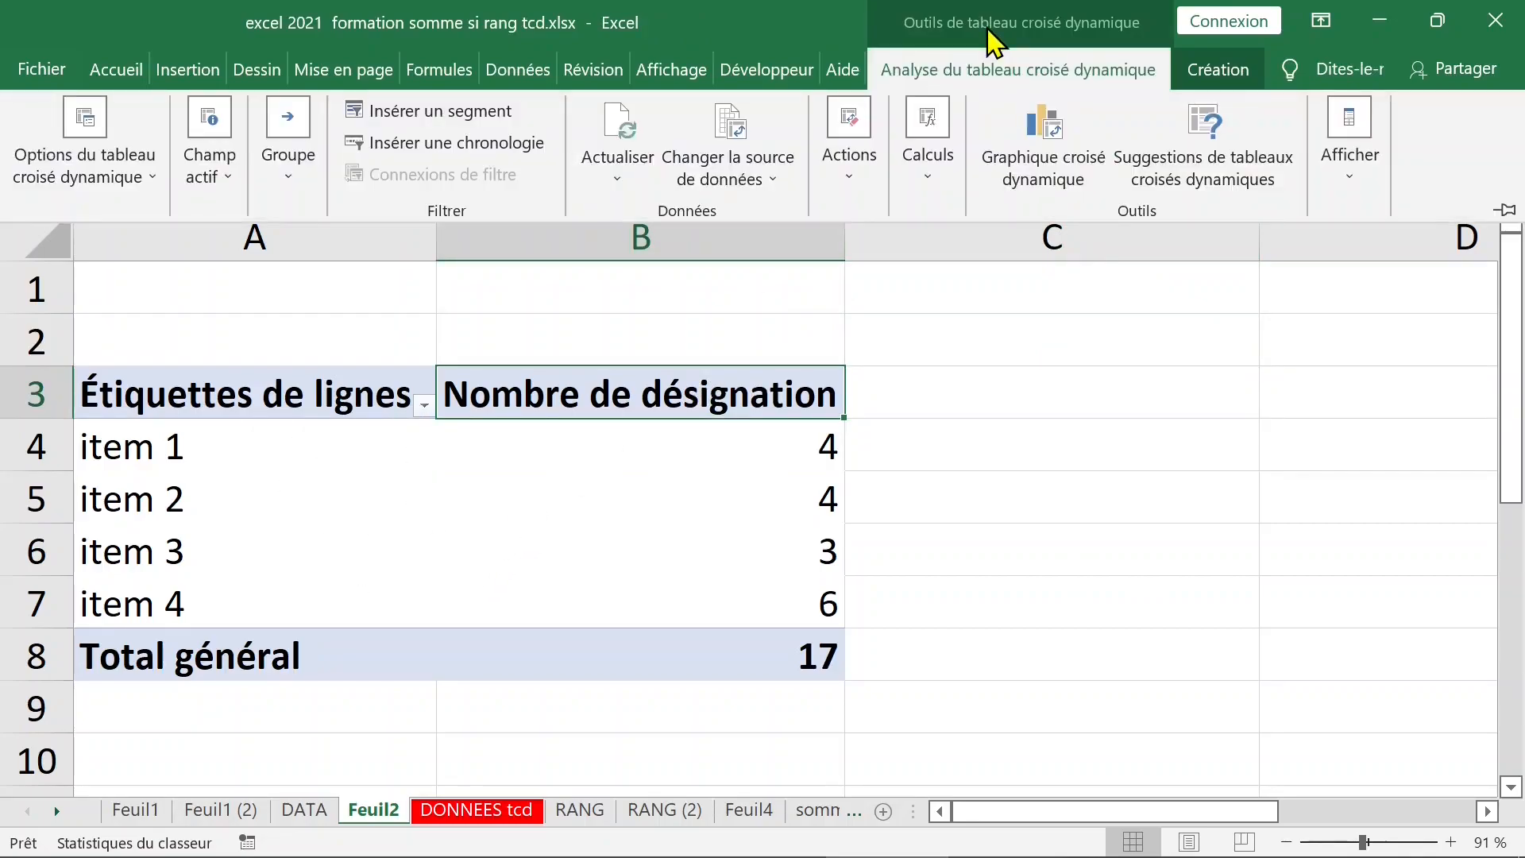
left_click(1239, 71)
left_click(1047, 69)
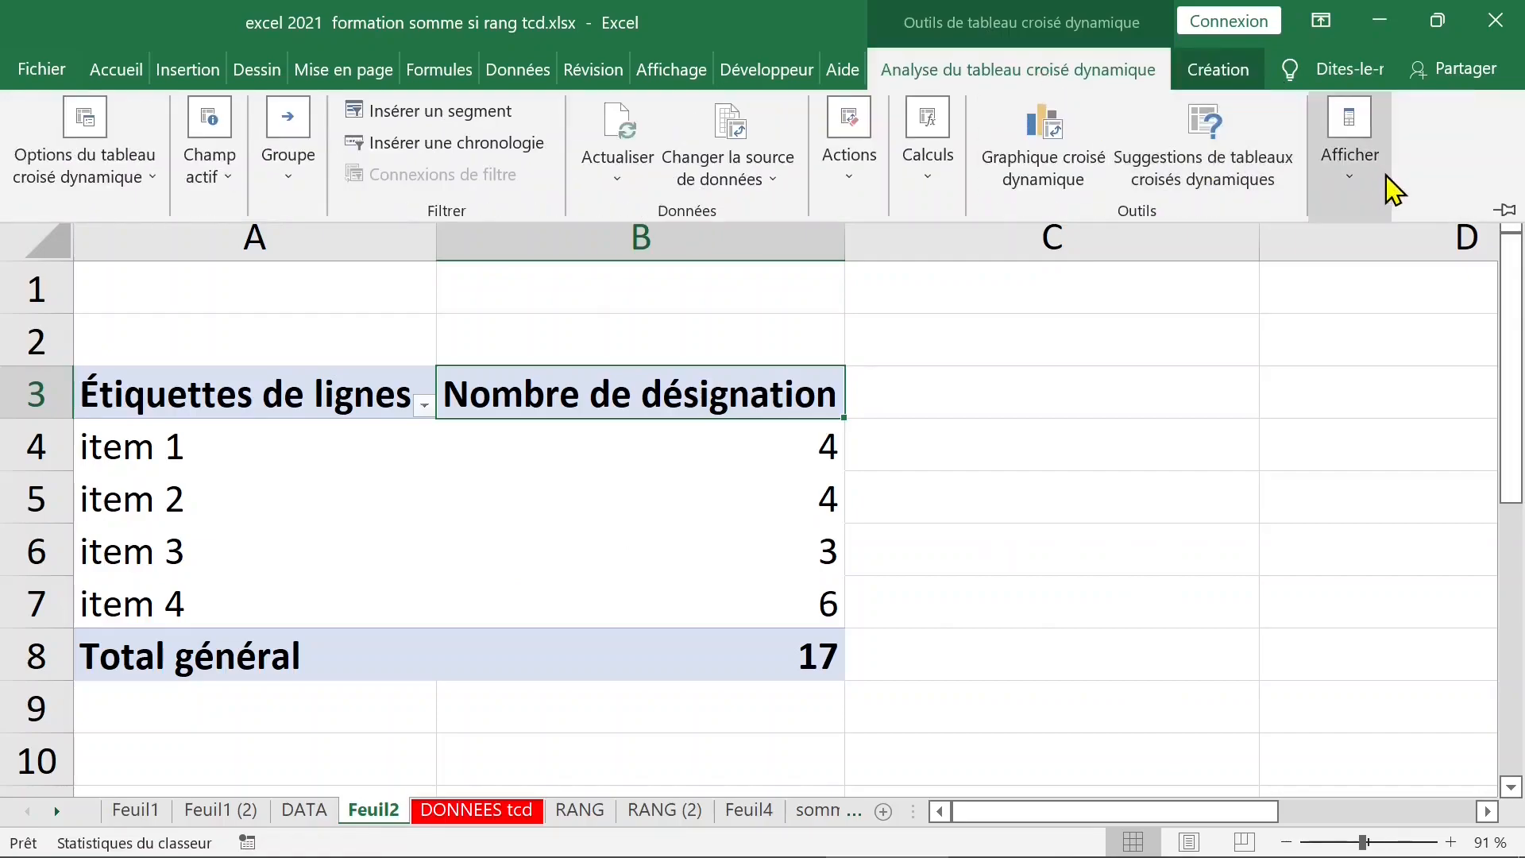
left_click(1373, 187)
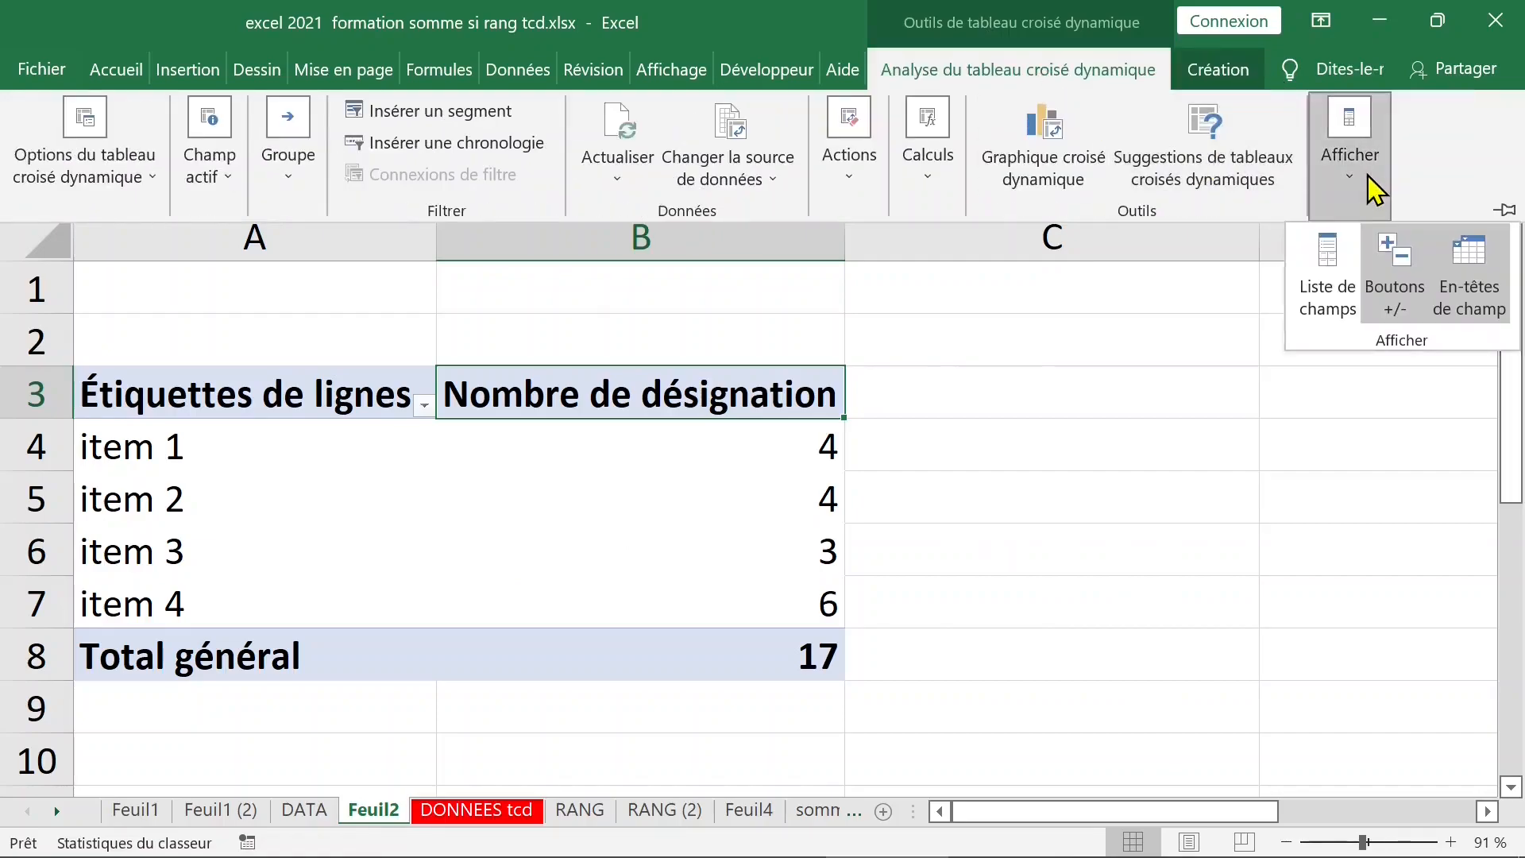
left_click(1341, 270)
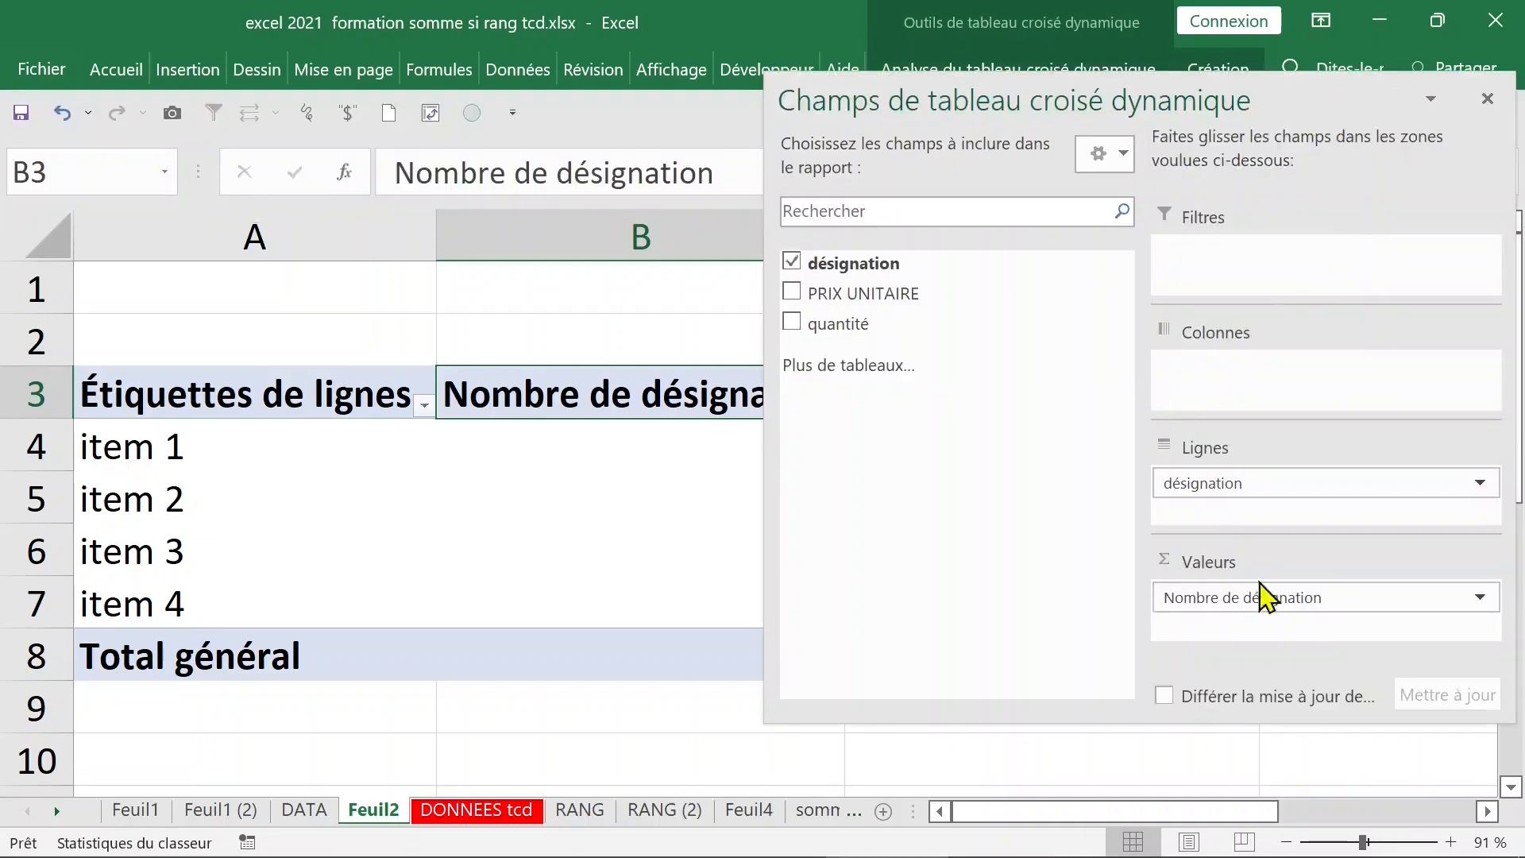
Step: Remove the désignation count from the Values area and add the désignation field back there
left_click(1277, 599)
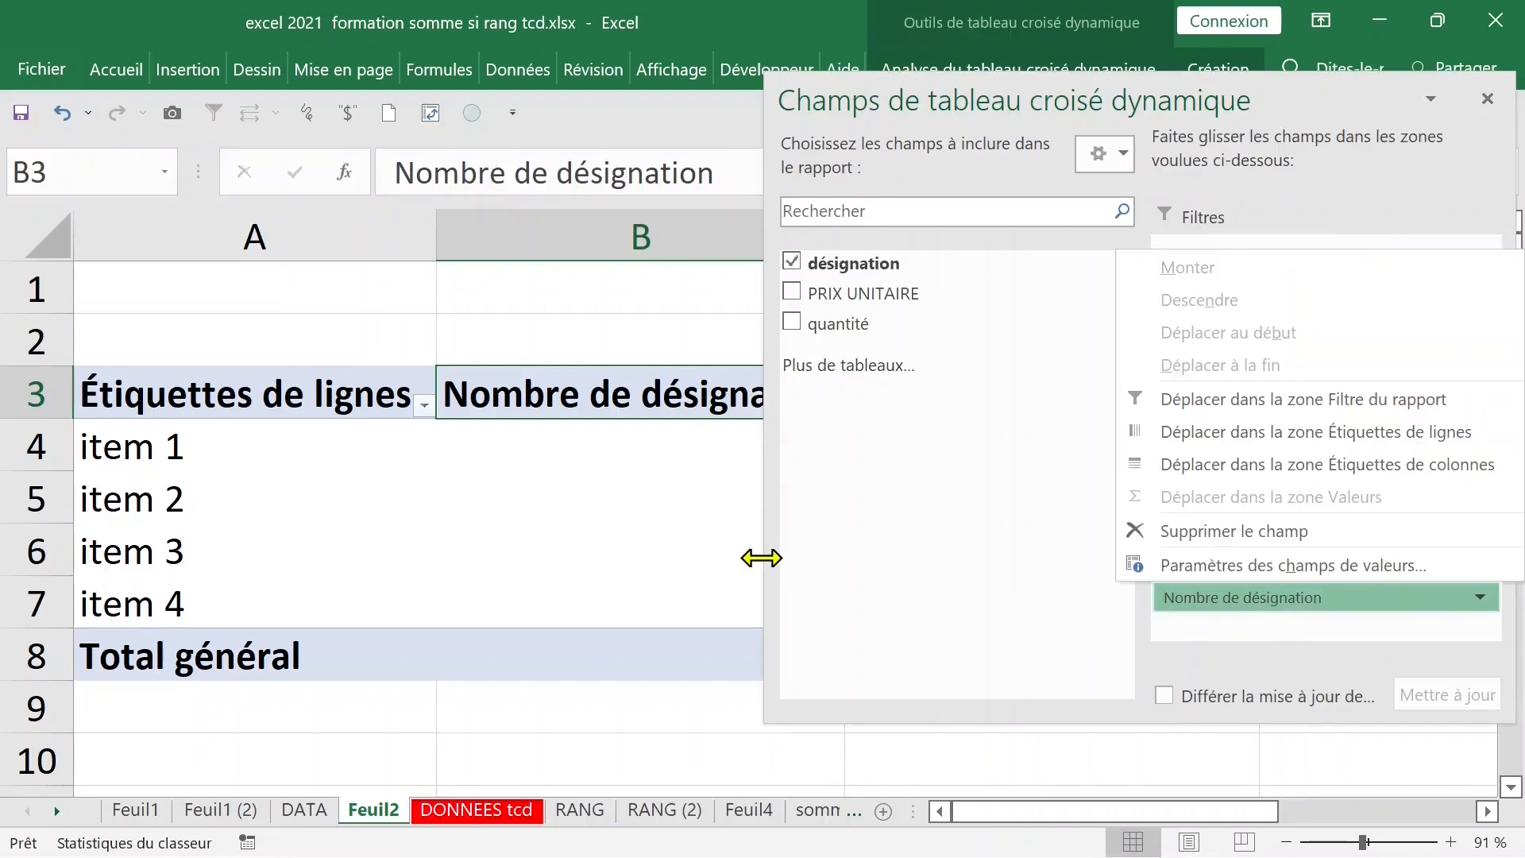
left_click(1002, 570)
left_click_drag(1208, 603, 1043, 594)
left_click_drag(858, 263, 1215, 588)
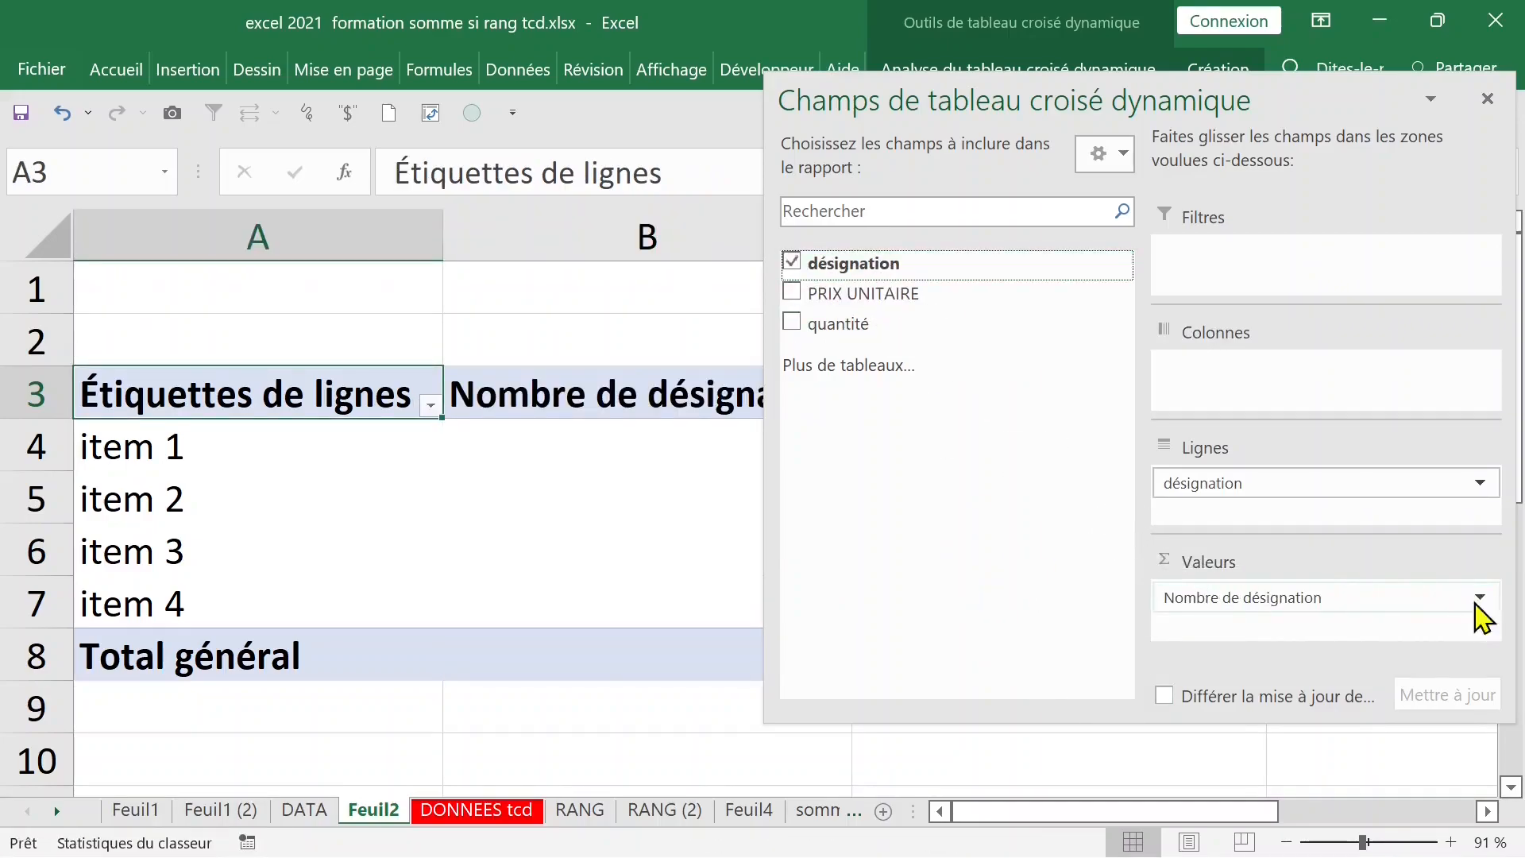
Step: Replace the désignation count in the Values area with the sum of quantité, and narrow the field list to uncover the report
left_click(1479, 601)
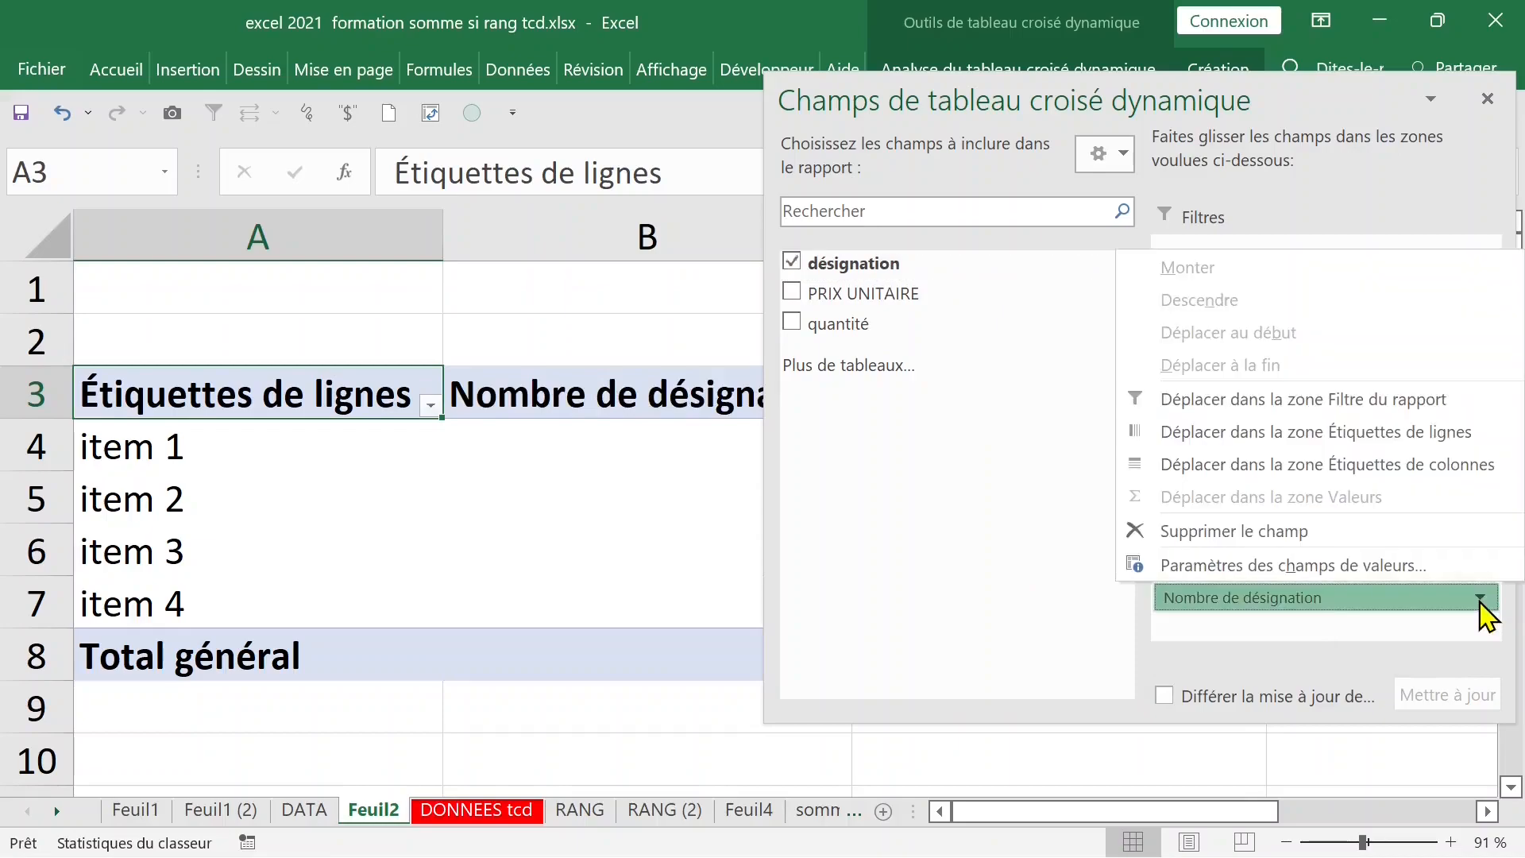
left_click(1318, 540)
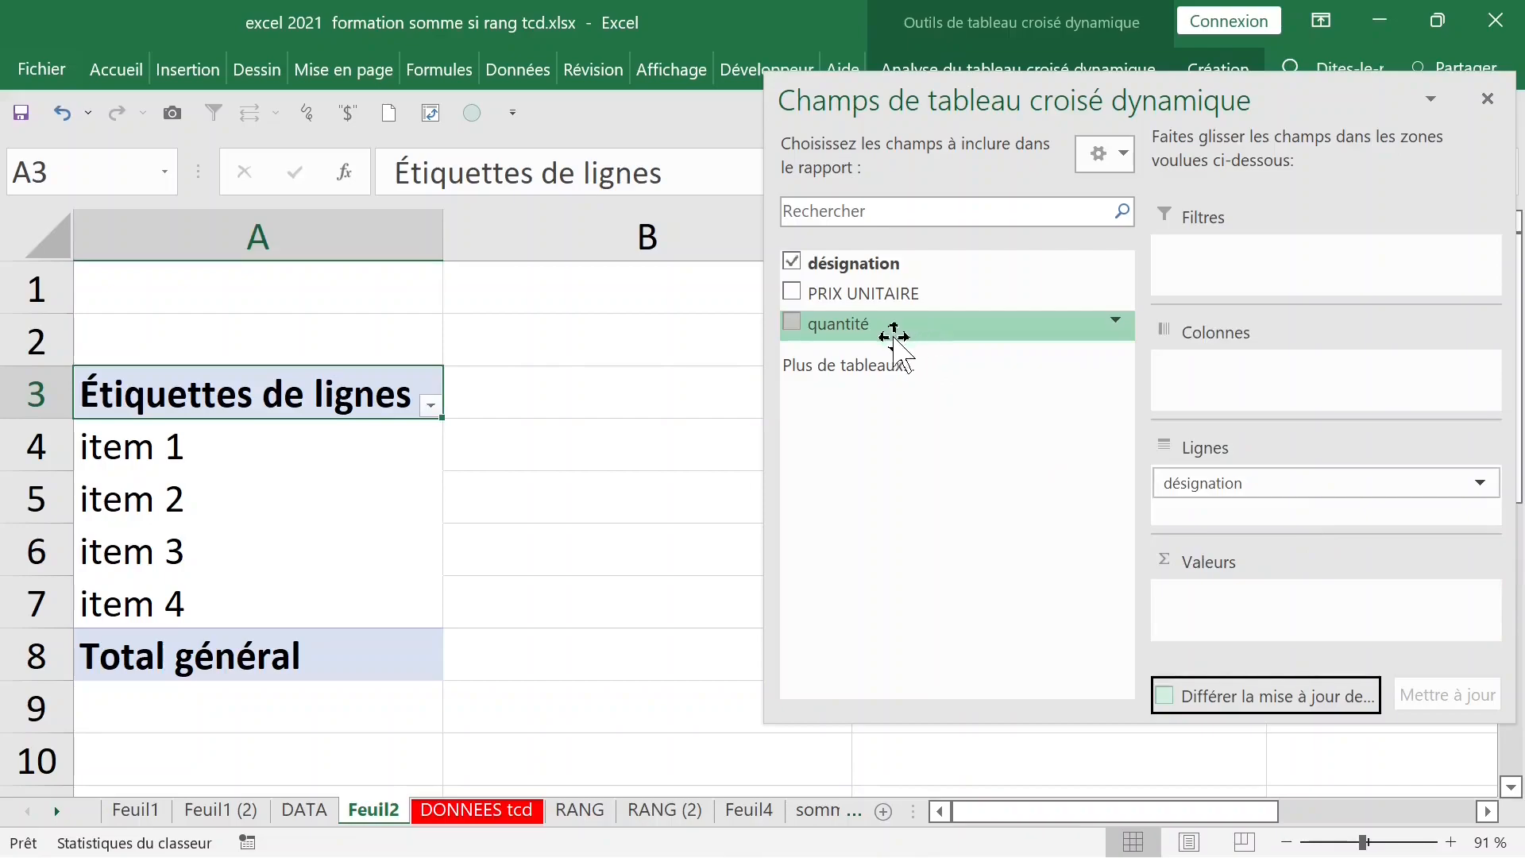
left_click_drag(855, 325, 1228, 606)
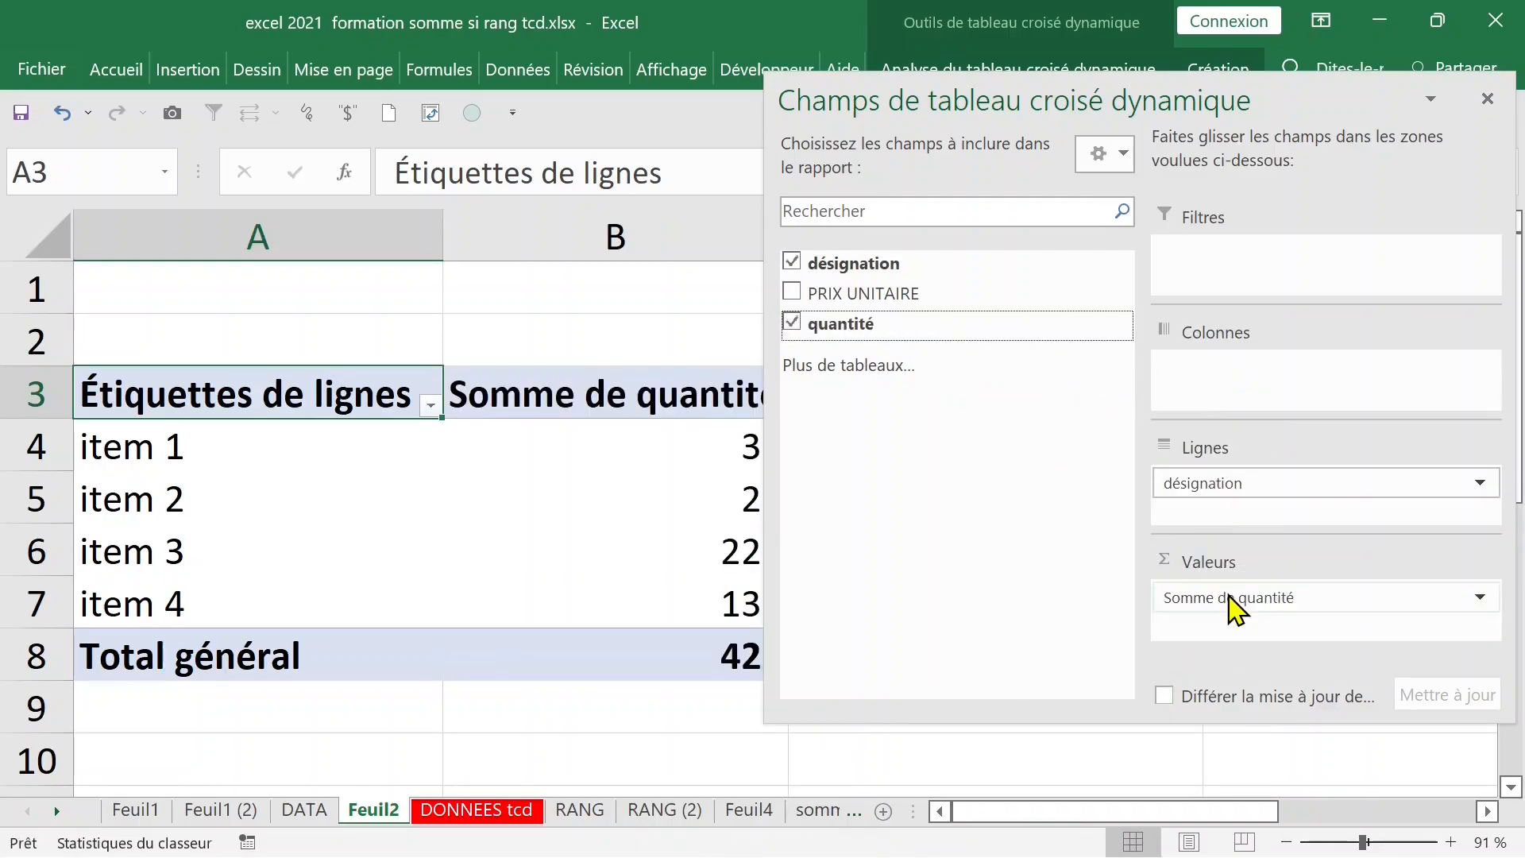
left_click_drag(762, 131, 992, 133)
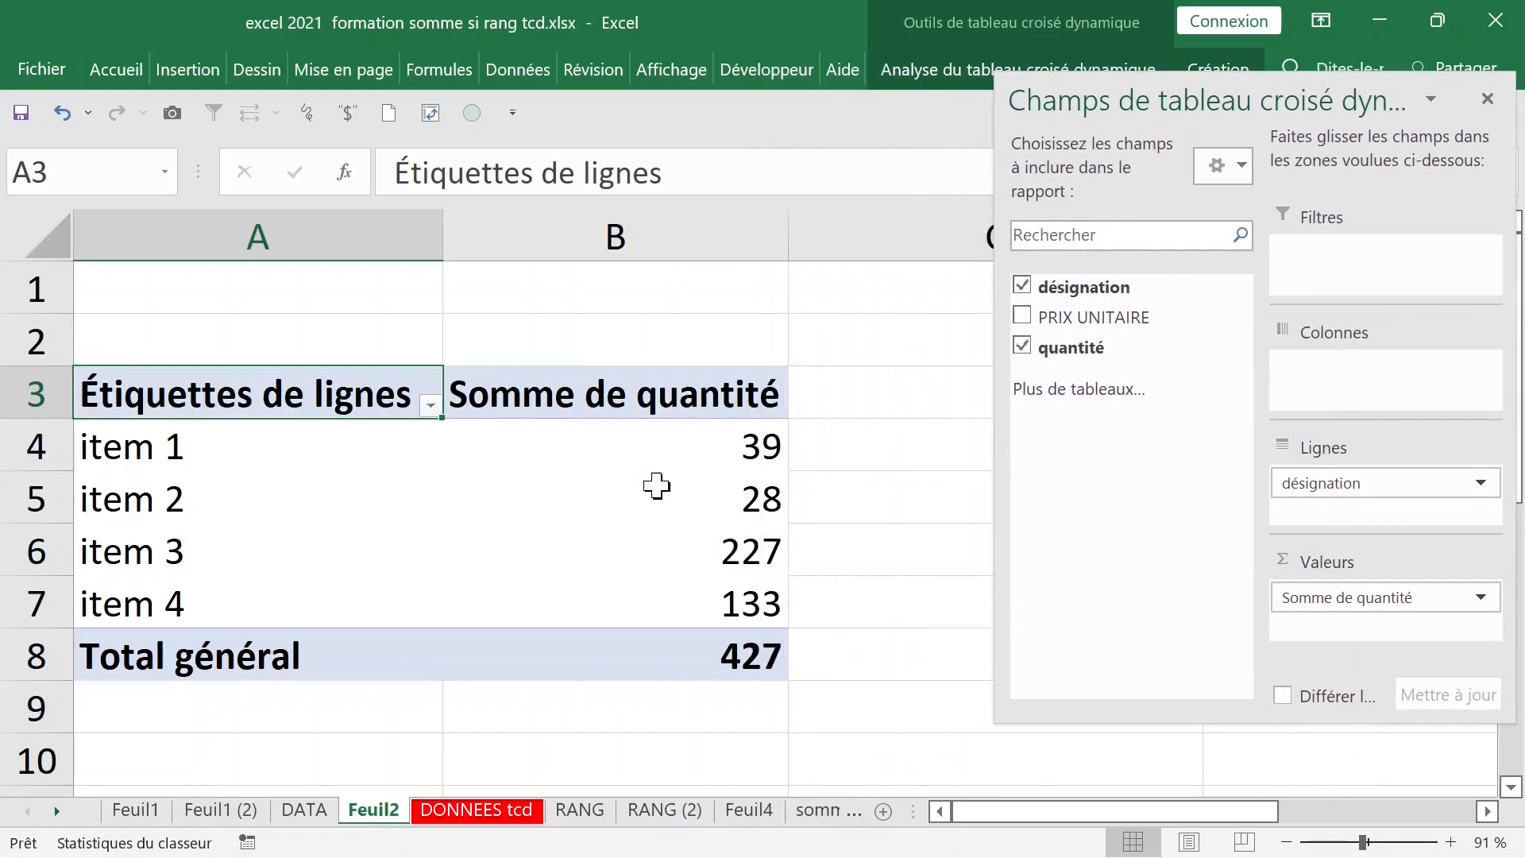
Step: Move the désignation field from Rows to Columns and close the pivot table field list to view the horizontal report
mouse_move(648, 461)
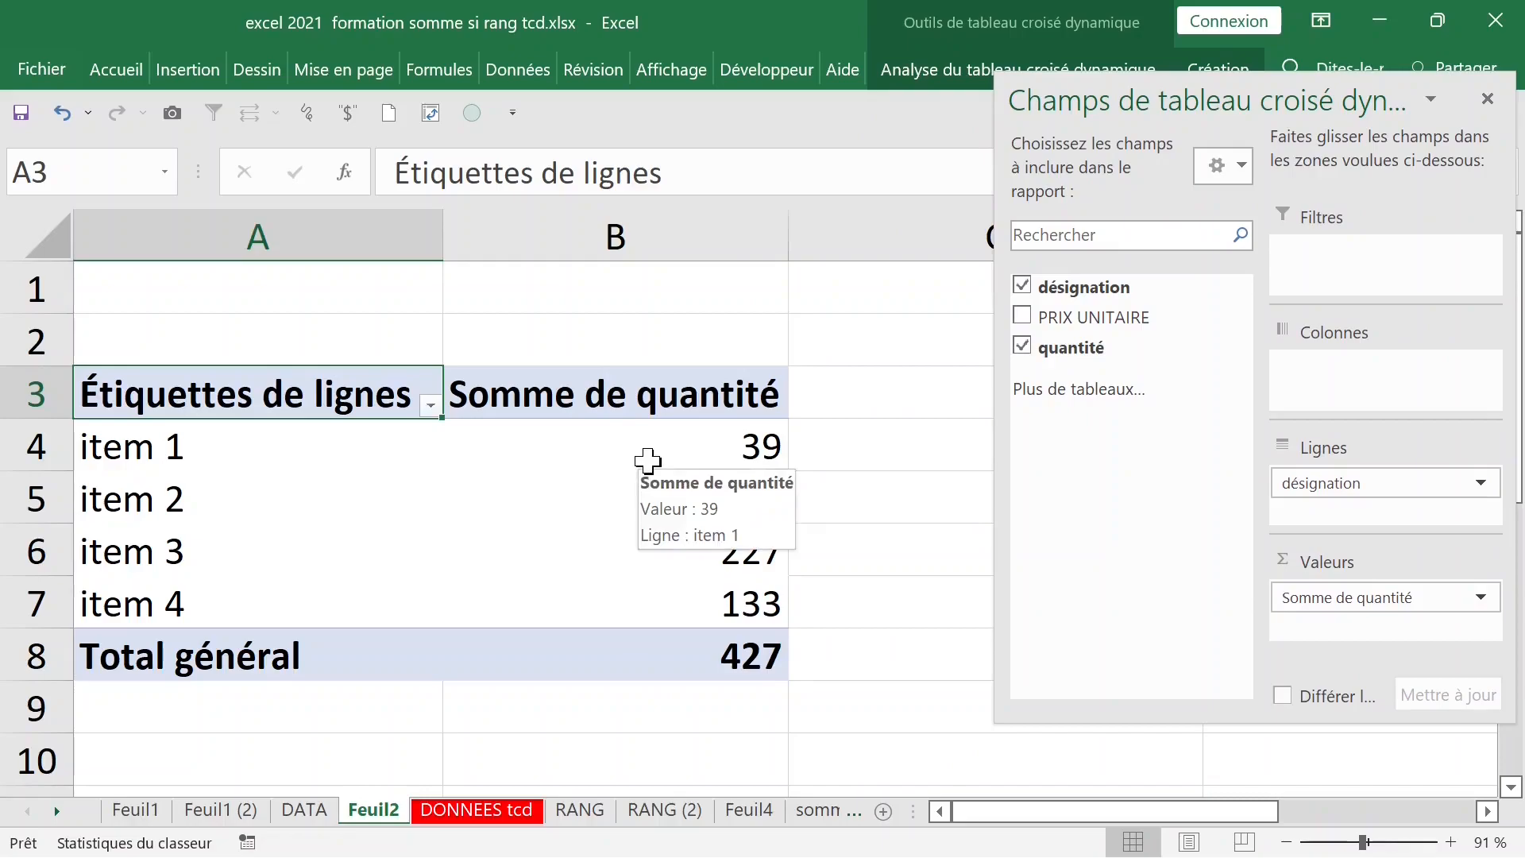
left_click(580, 467)
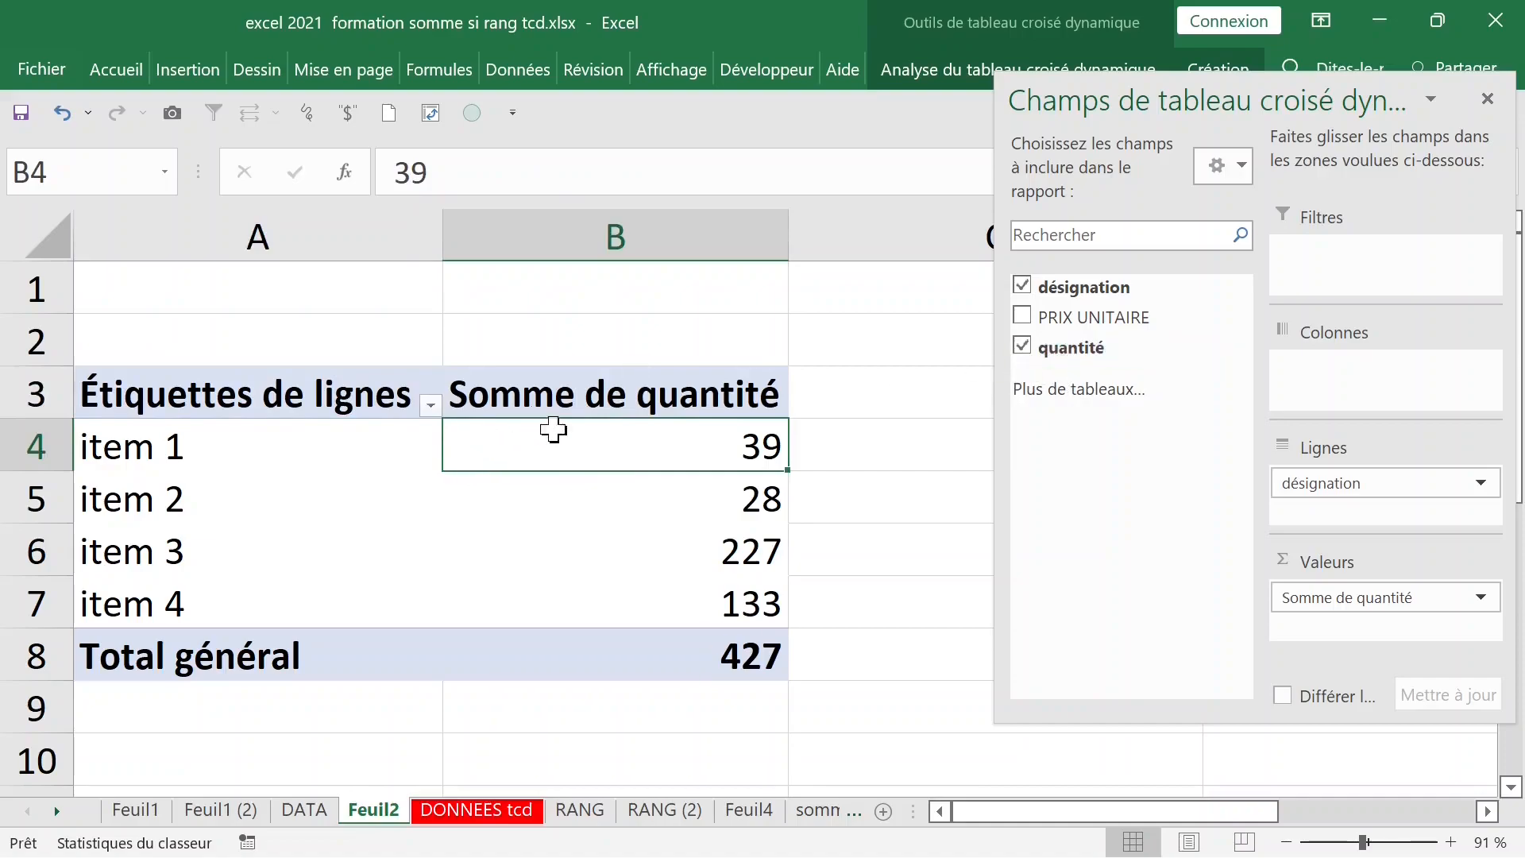
left_click_drag(1351, 486, 1355, 366)
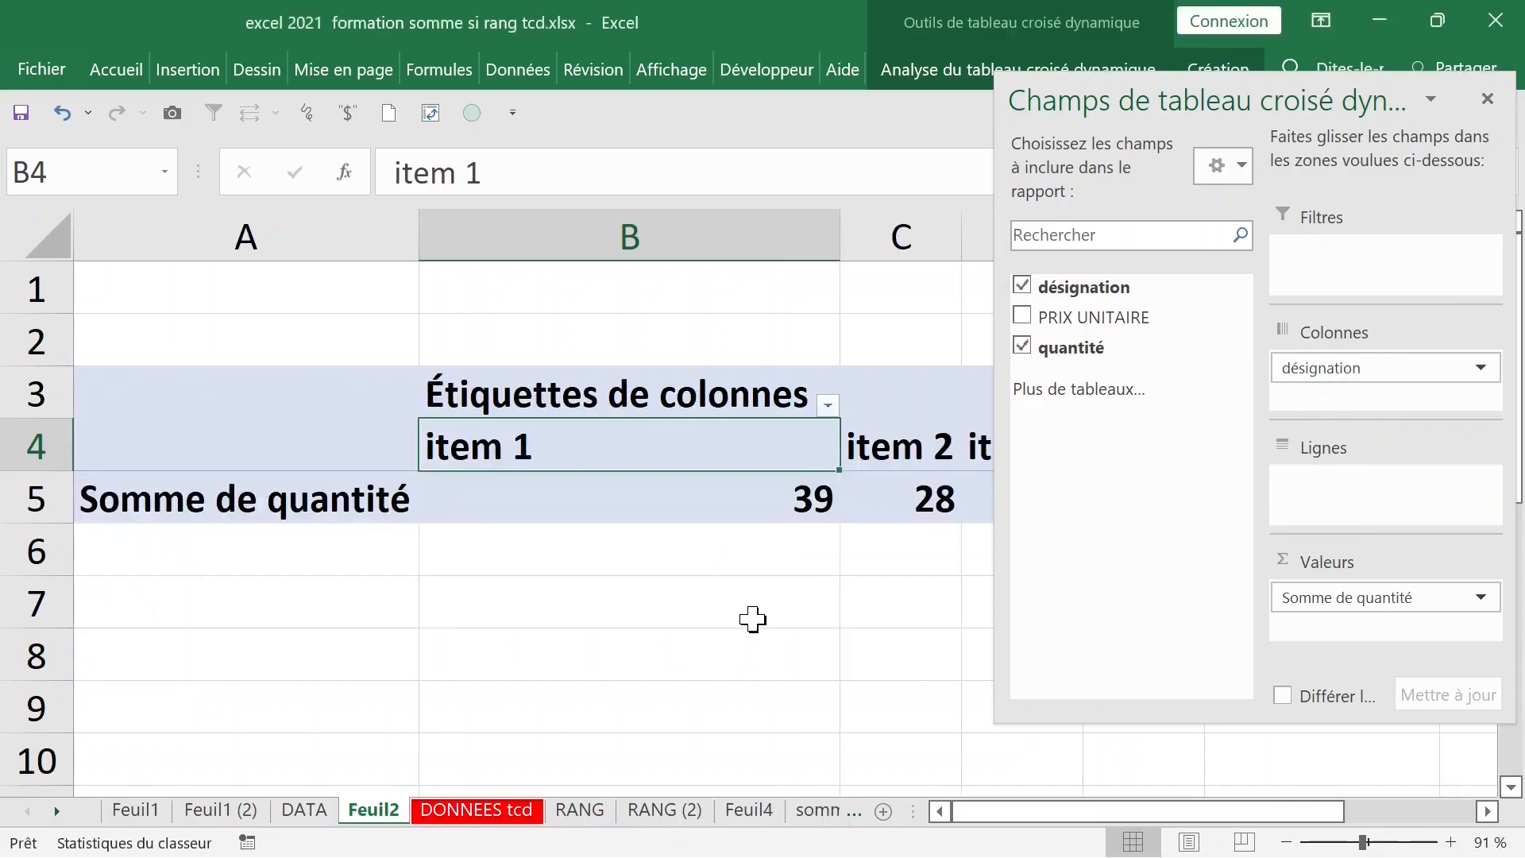
left_click(753, 618)
left_click(695, 456)
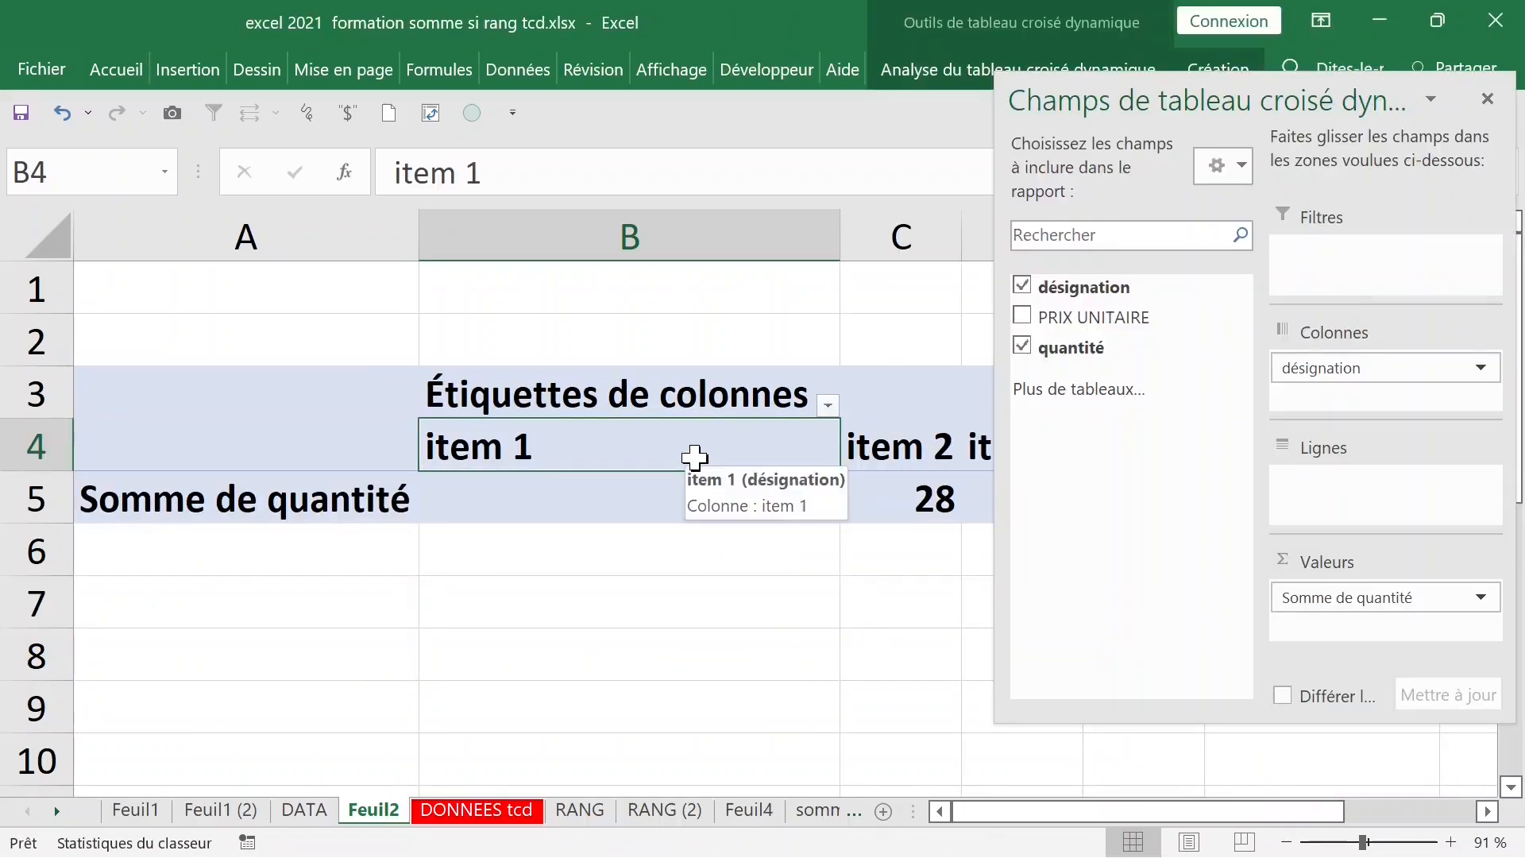
left_click(1486, 98)
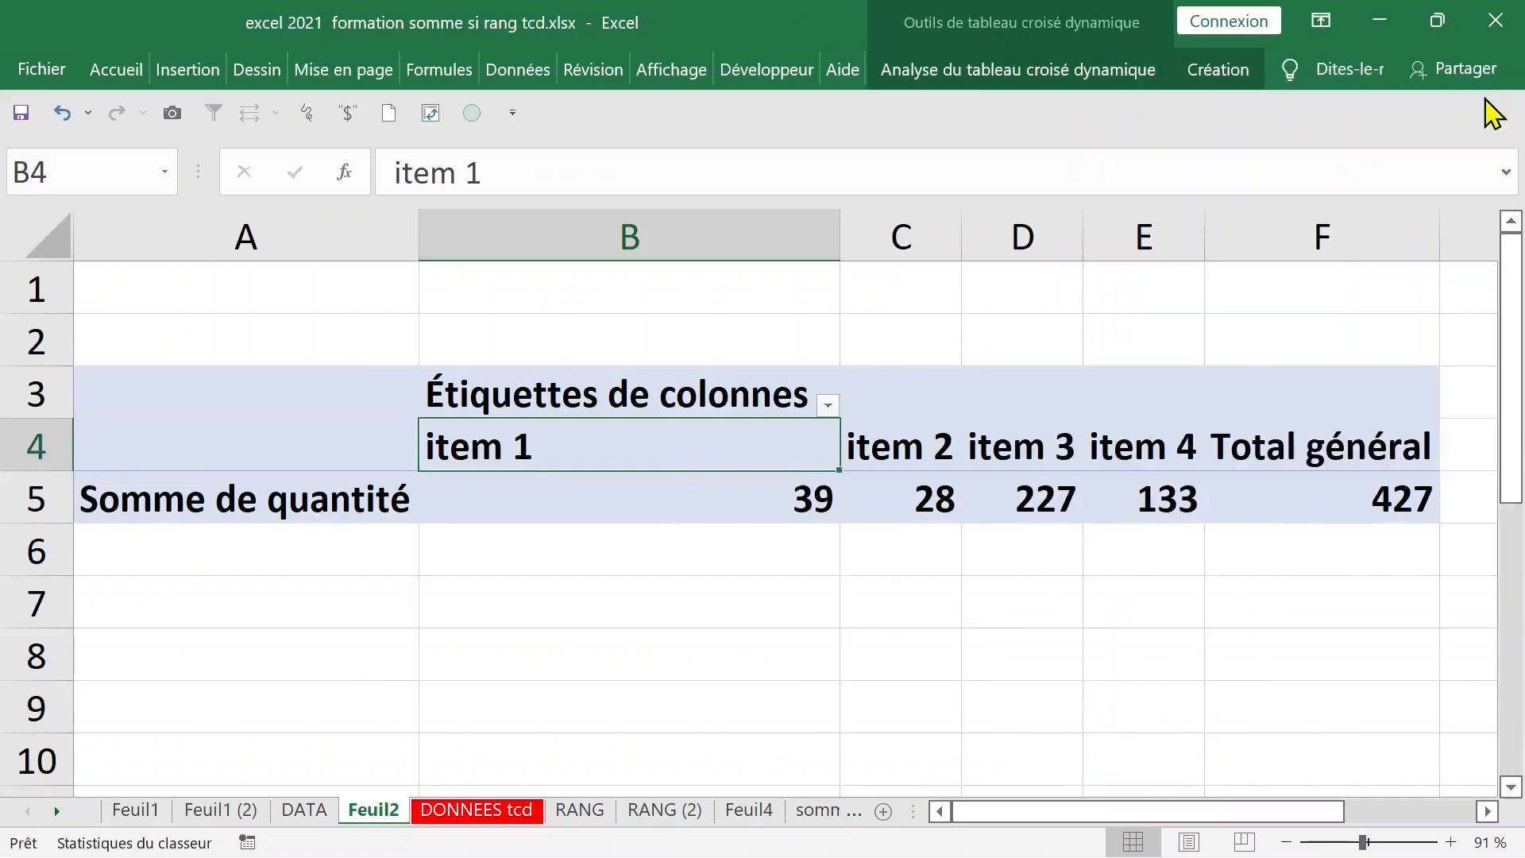
Step: Try the compact form (forme compactée) and outline form (mode Plan) report layouts on the pivot table
left_click(1219, 71)
left_click(1122, 70)
left_click(1212, 74)
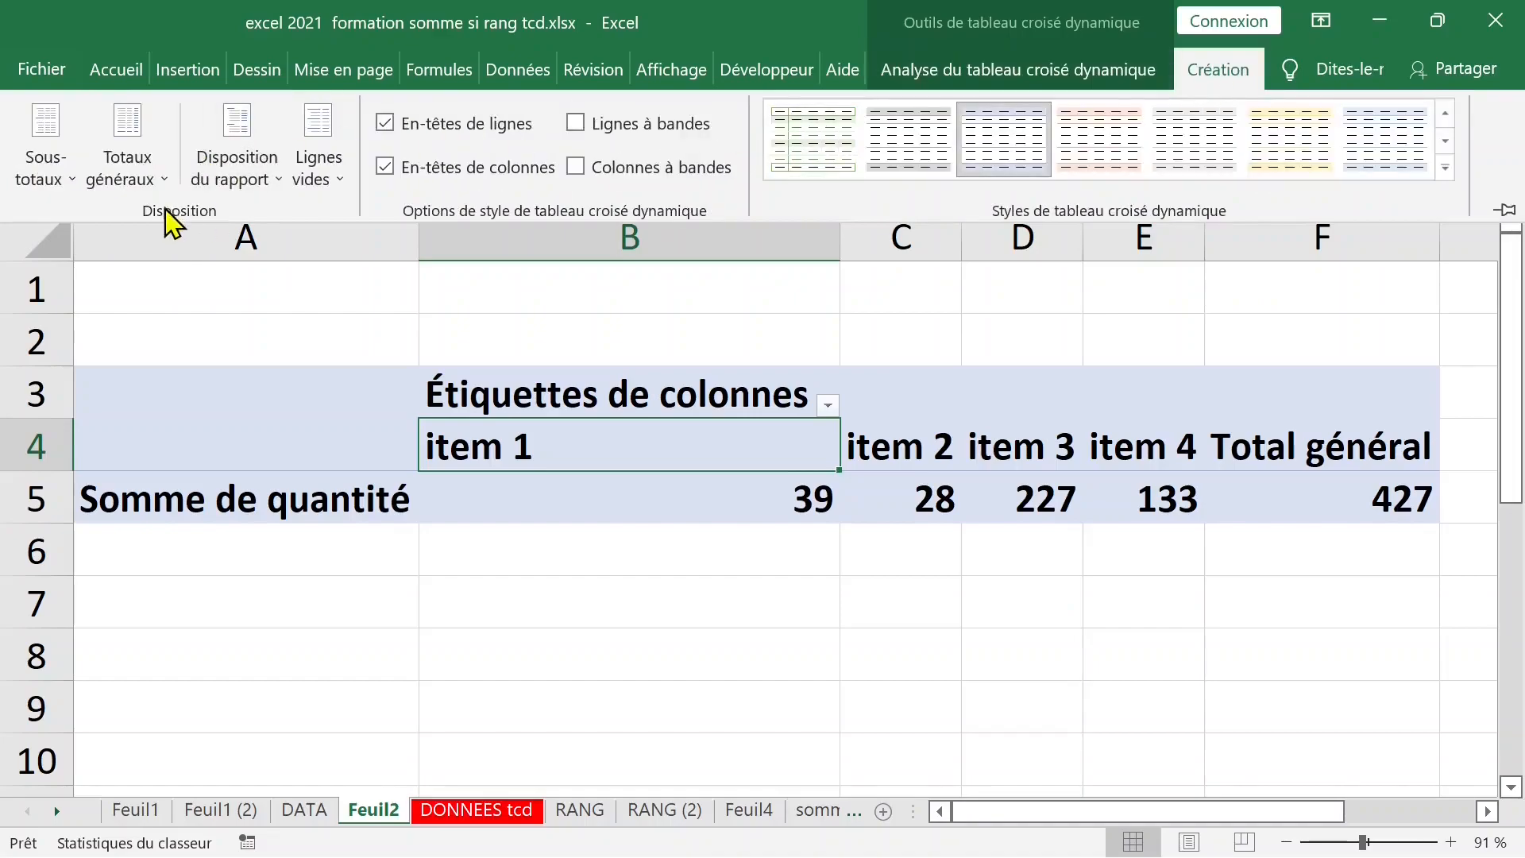
left_click(236, 189)
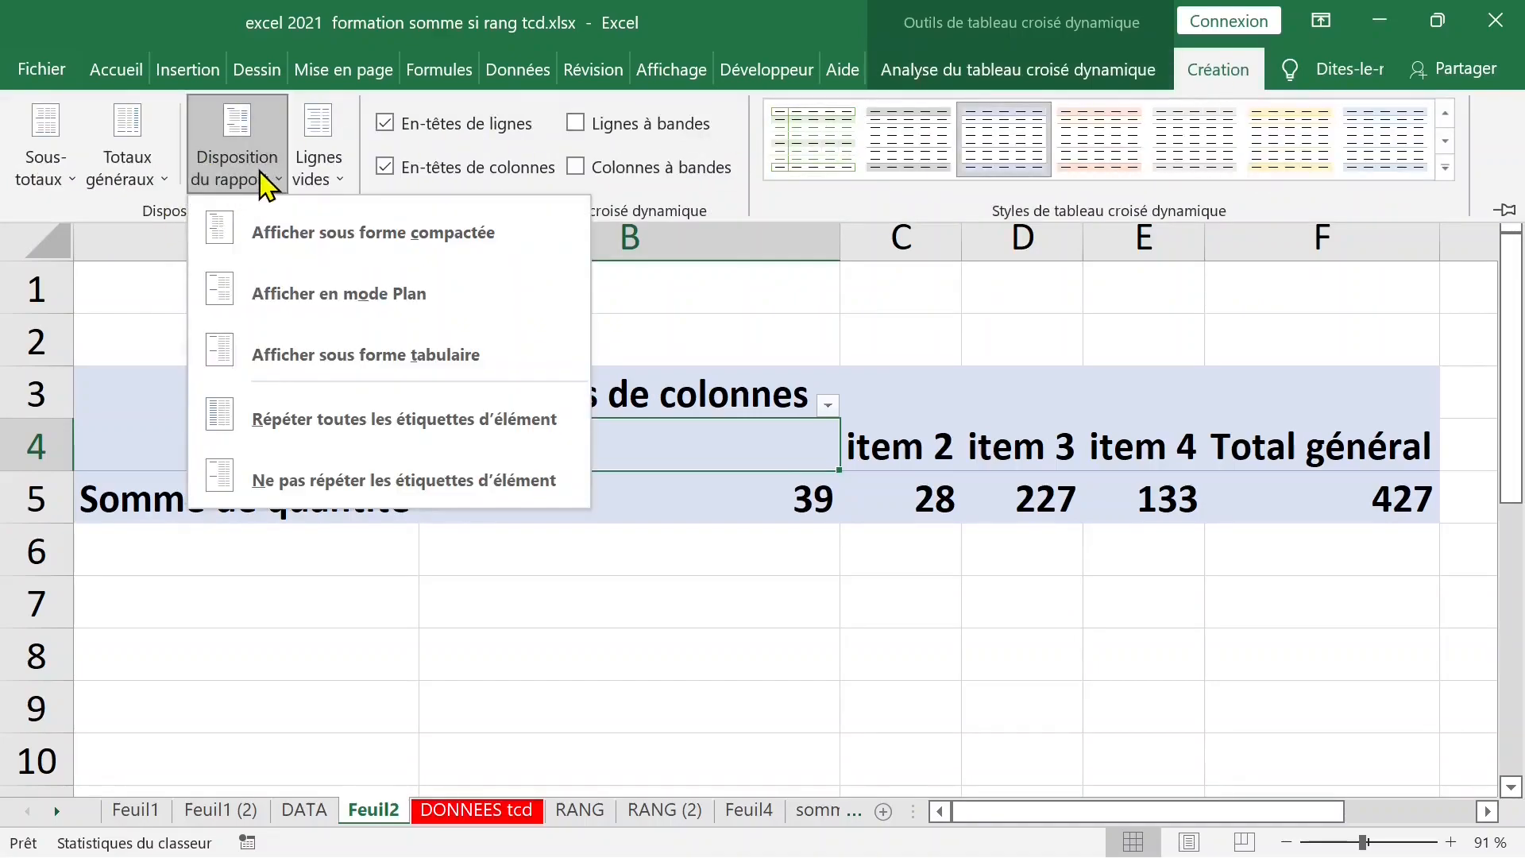
left_click(276, 232)
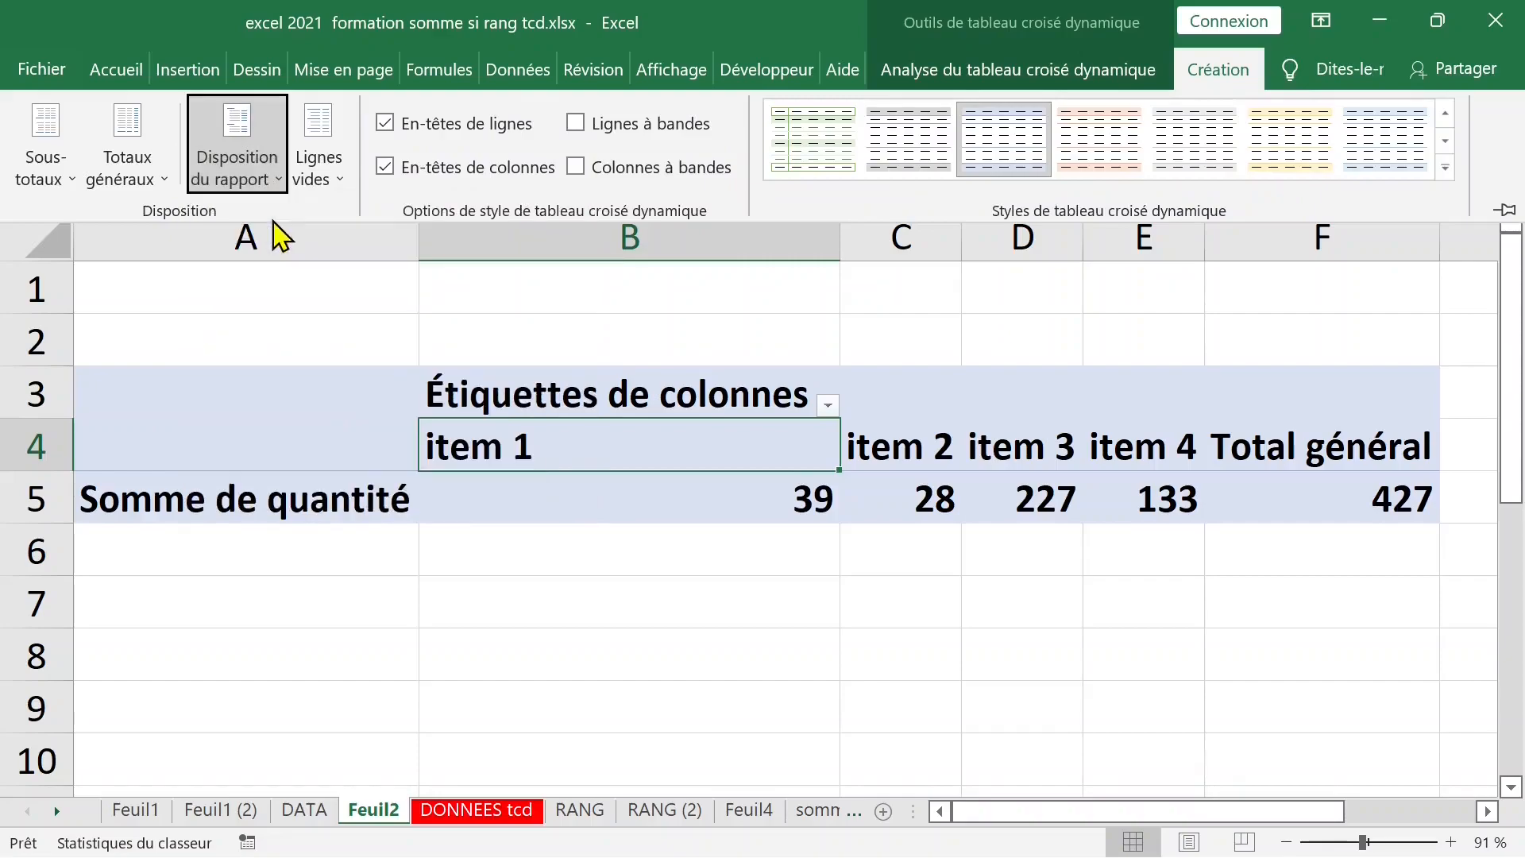
left_click(265, 183)
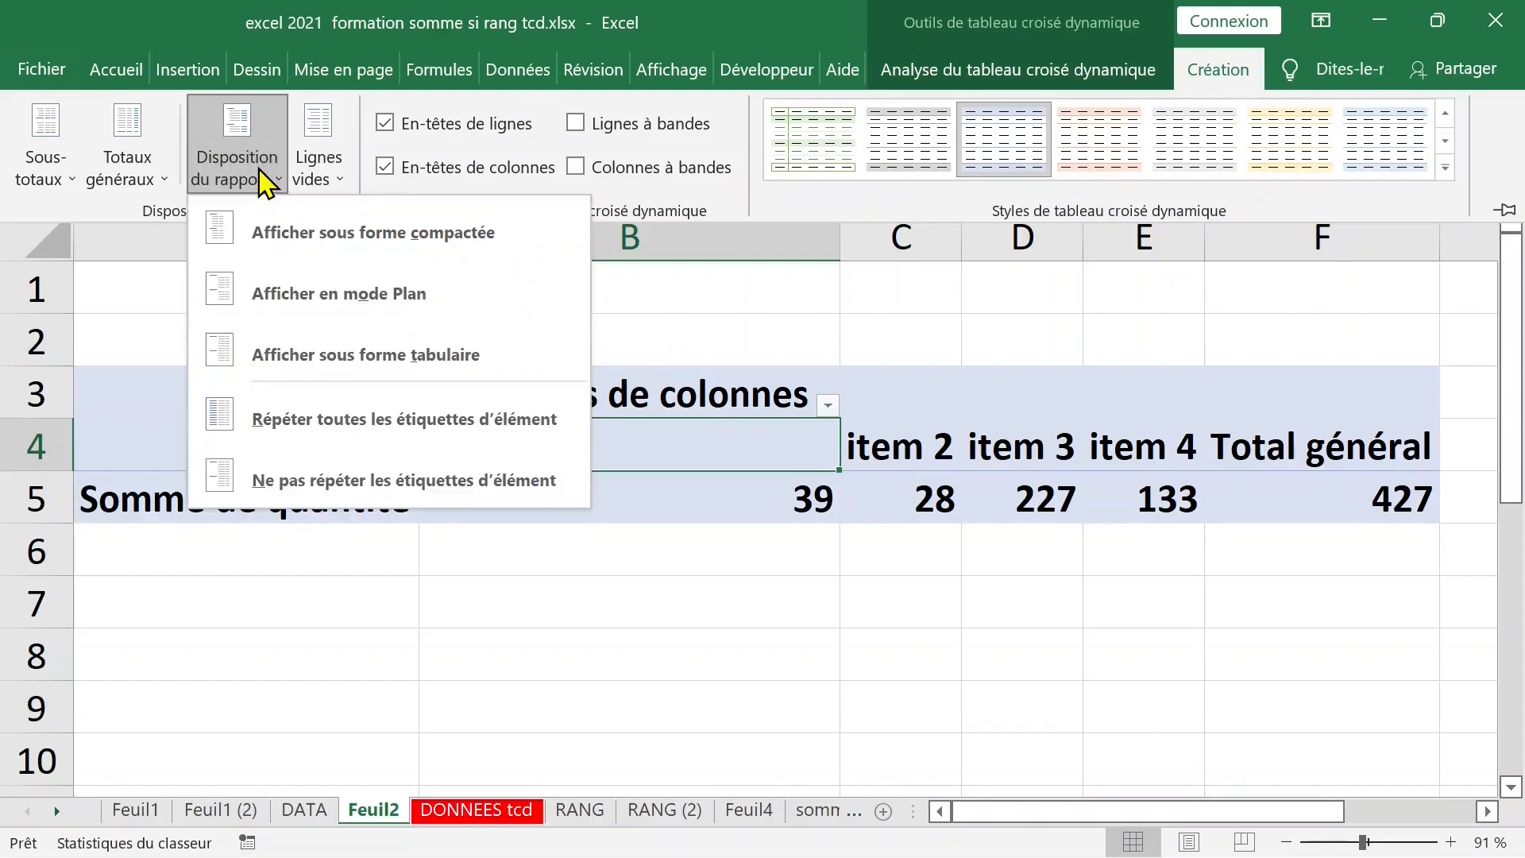
left_click(280, 299)
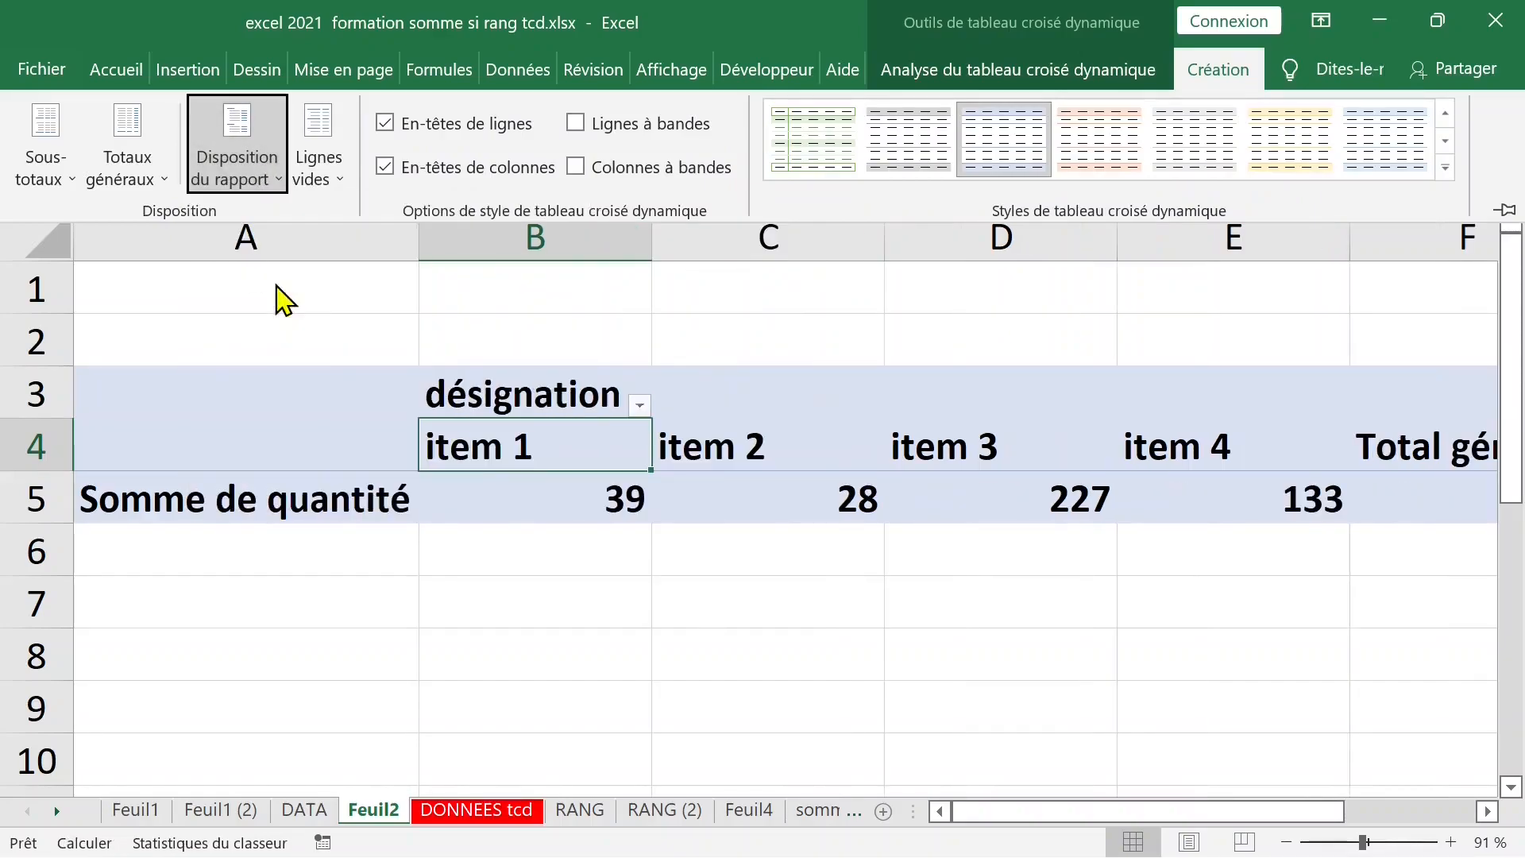
Step: Set the pivot table's report layout to tabular form (forme tabulaire) and collapse the ribbon
left_click(266, 181)
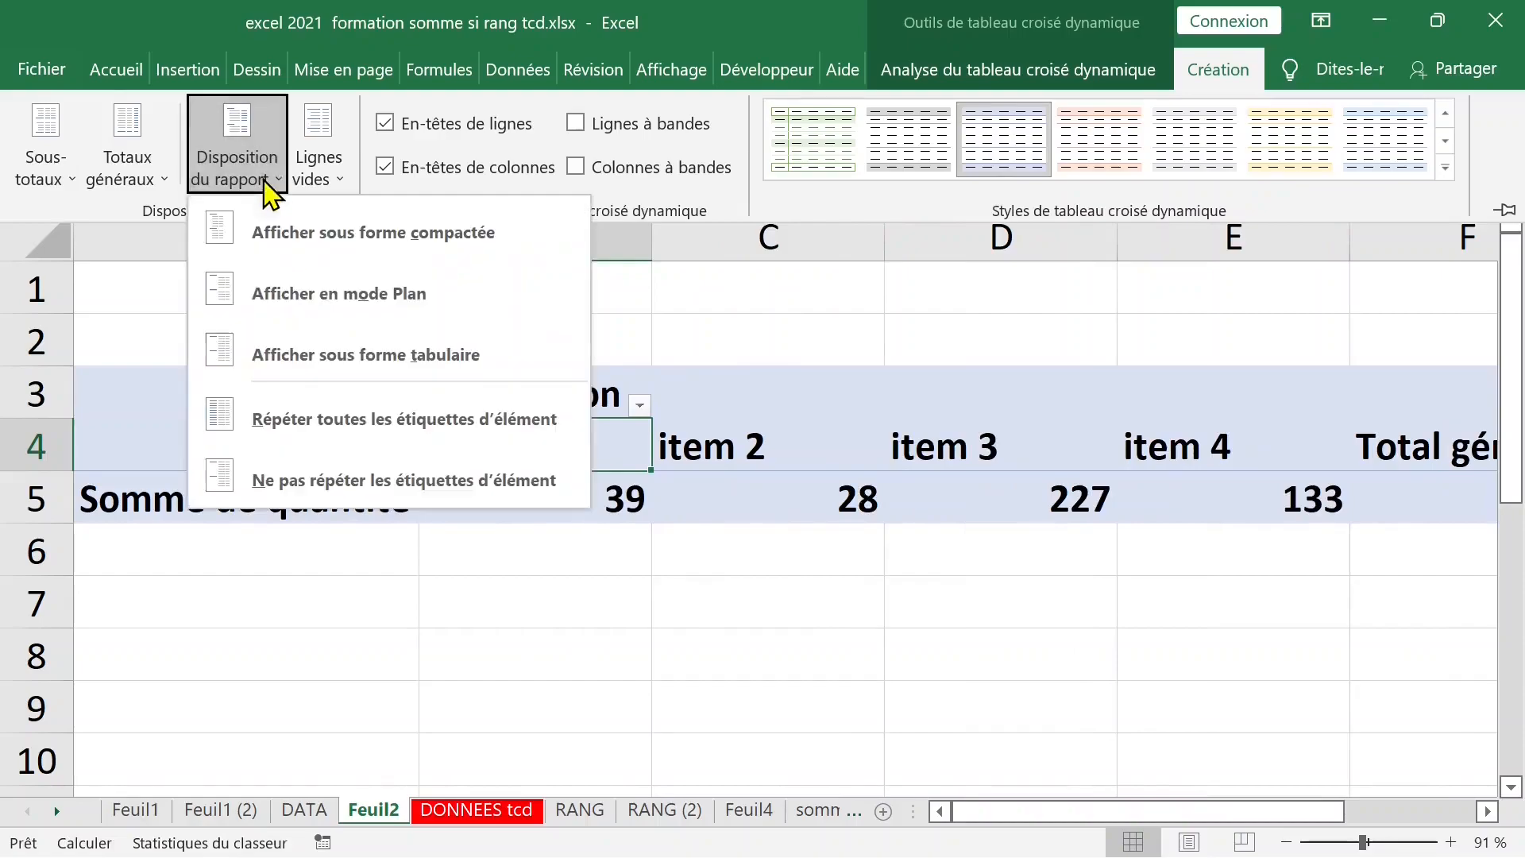
left_click(317, 364)
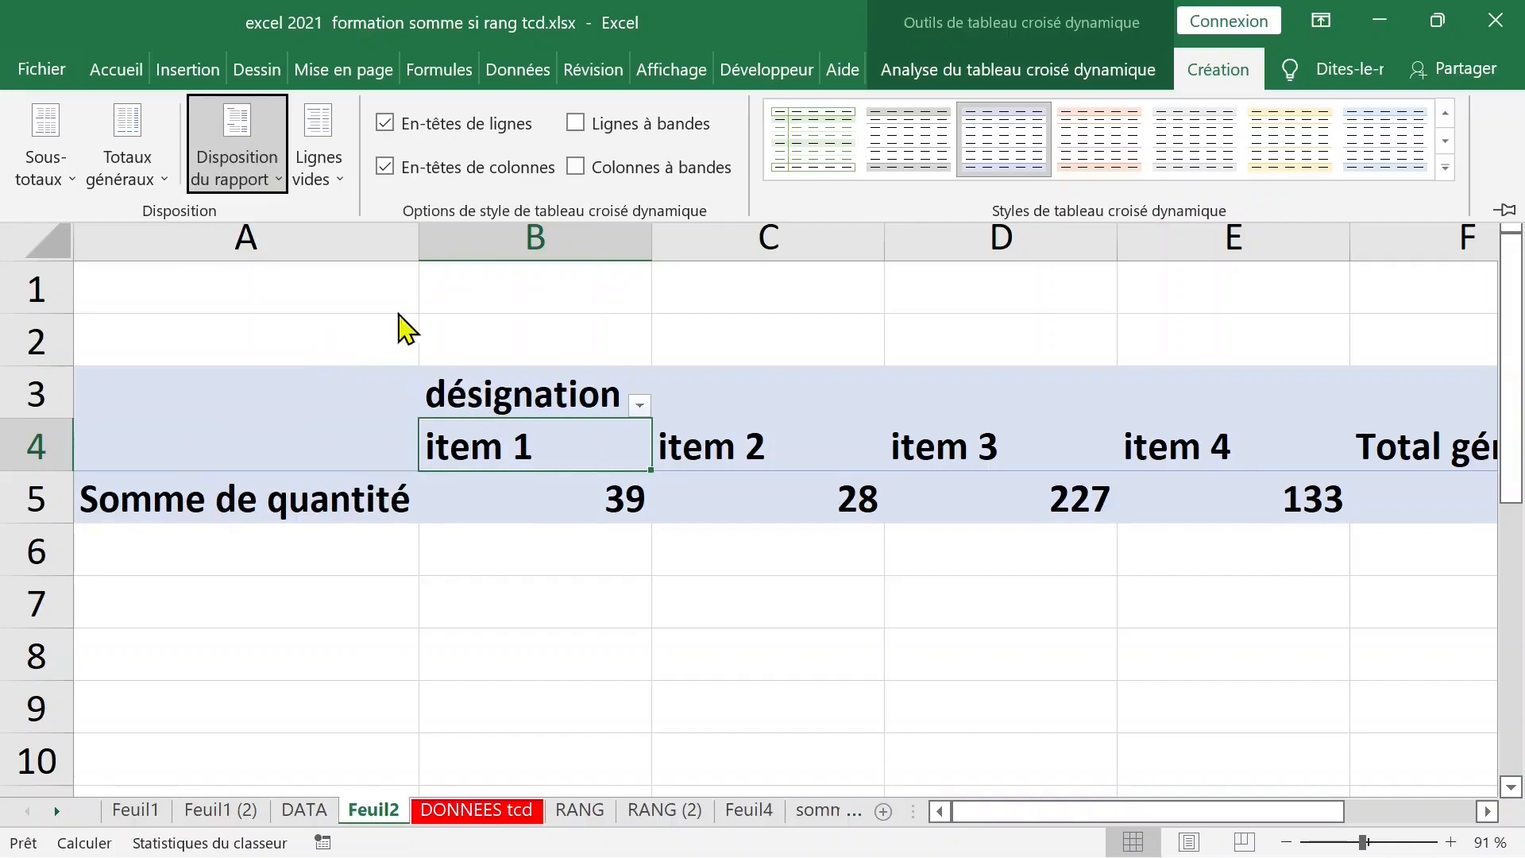
left_click(279, 179)
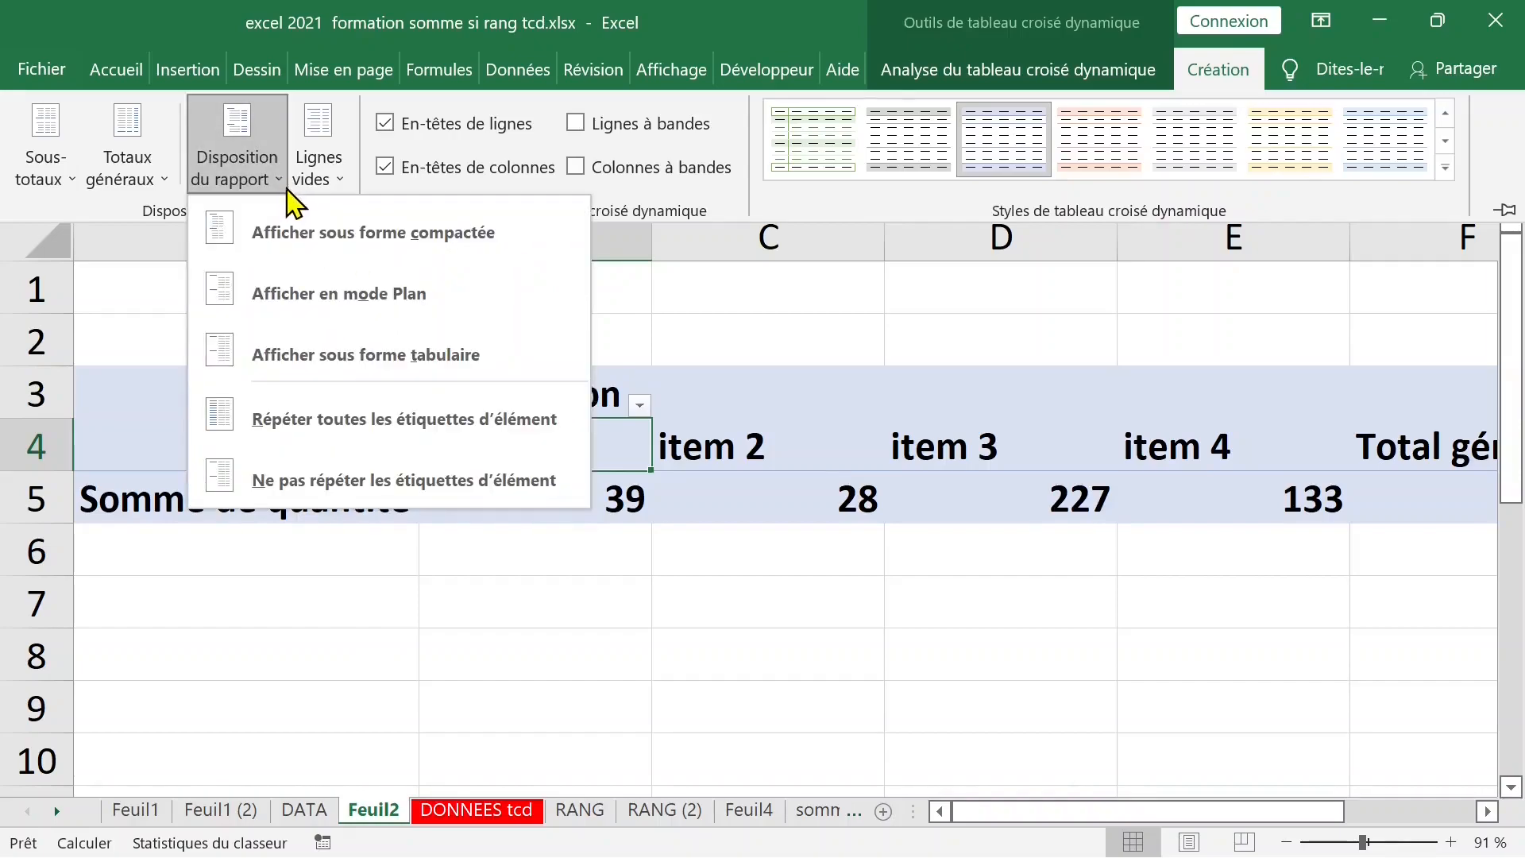
left_click(332, 367)
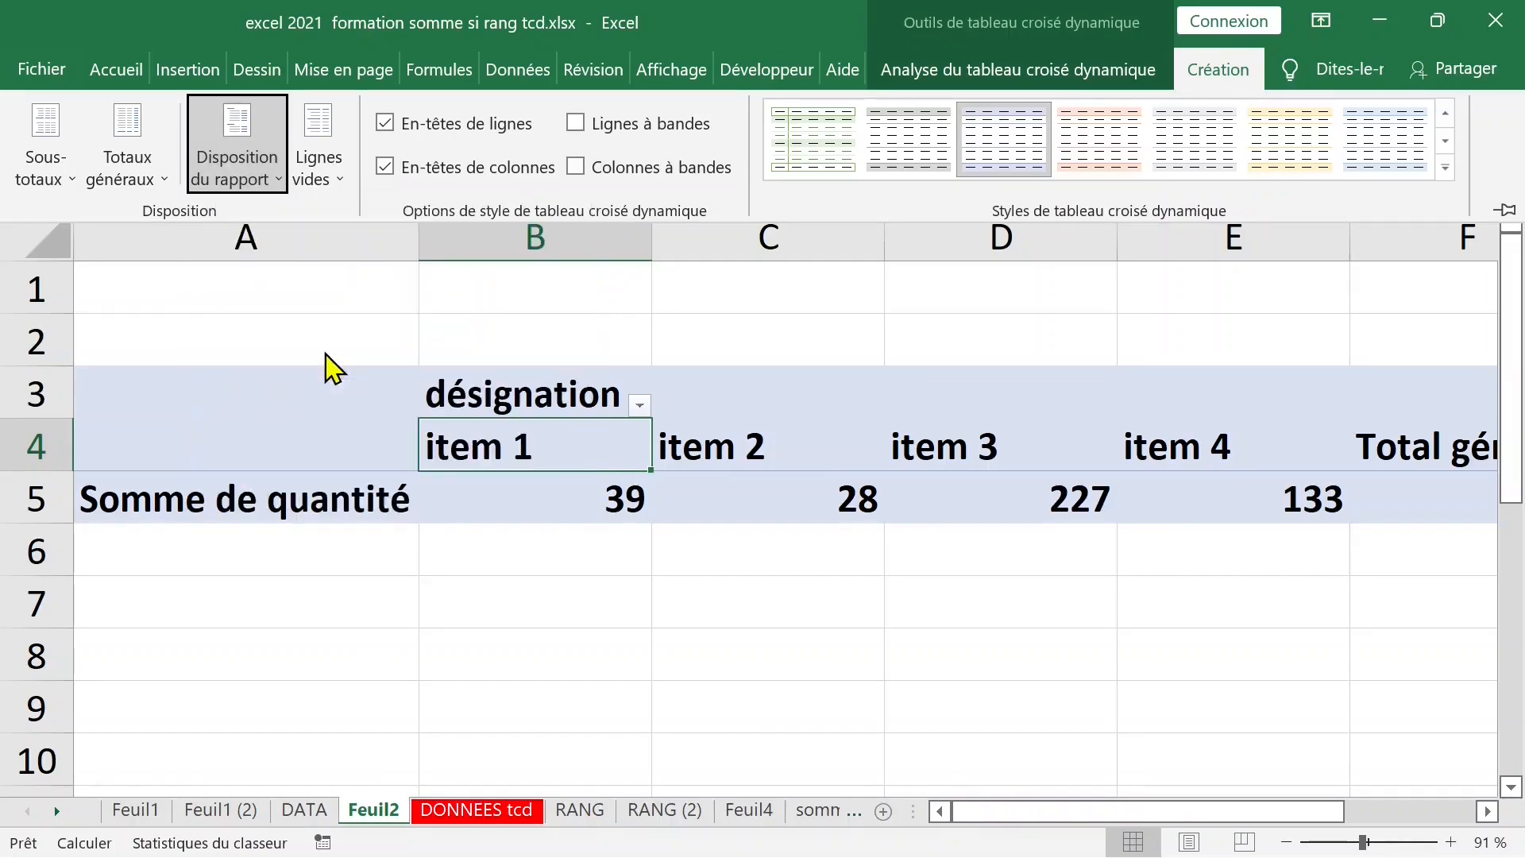
key("ctrl+F1")
left_click(545, 490)
Step: Display the pivot table field list again and move the désignation field from Columns back to Rows
left_click(533, 456)
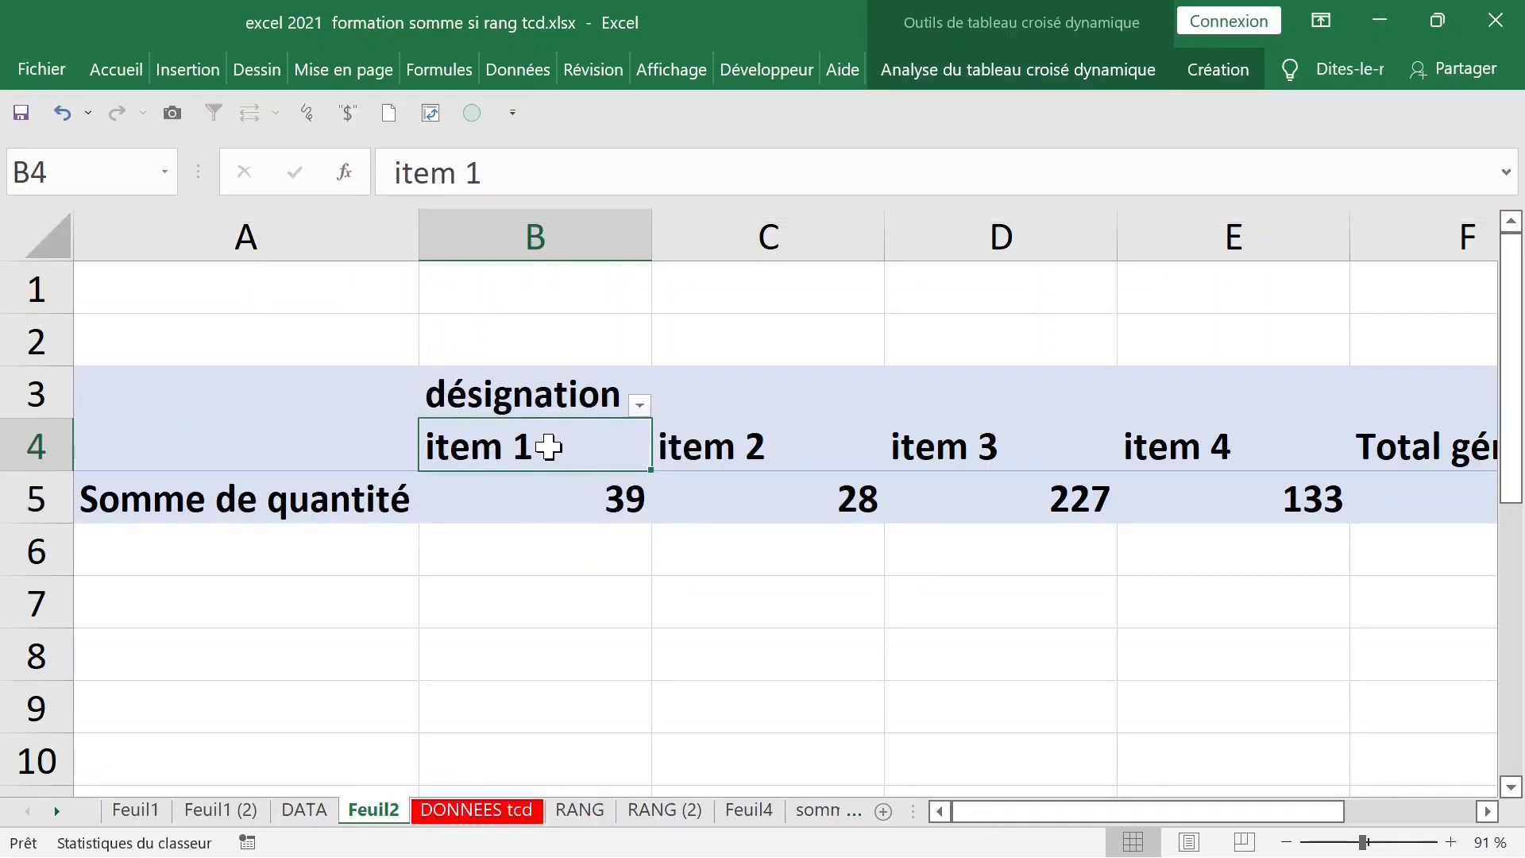
right_click(550, 449)
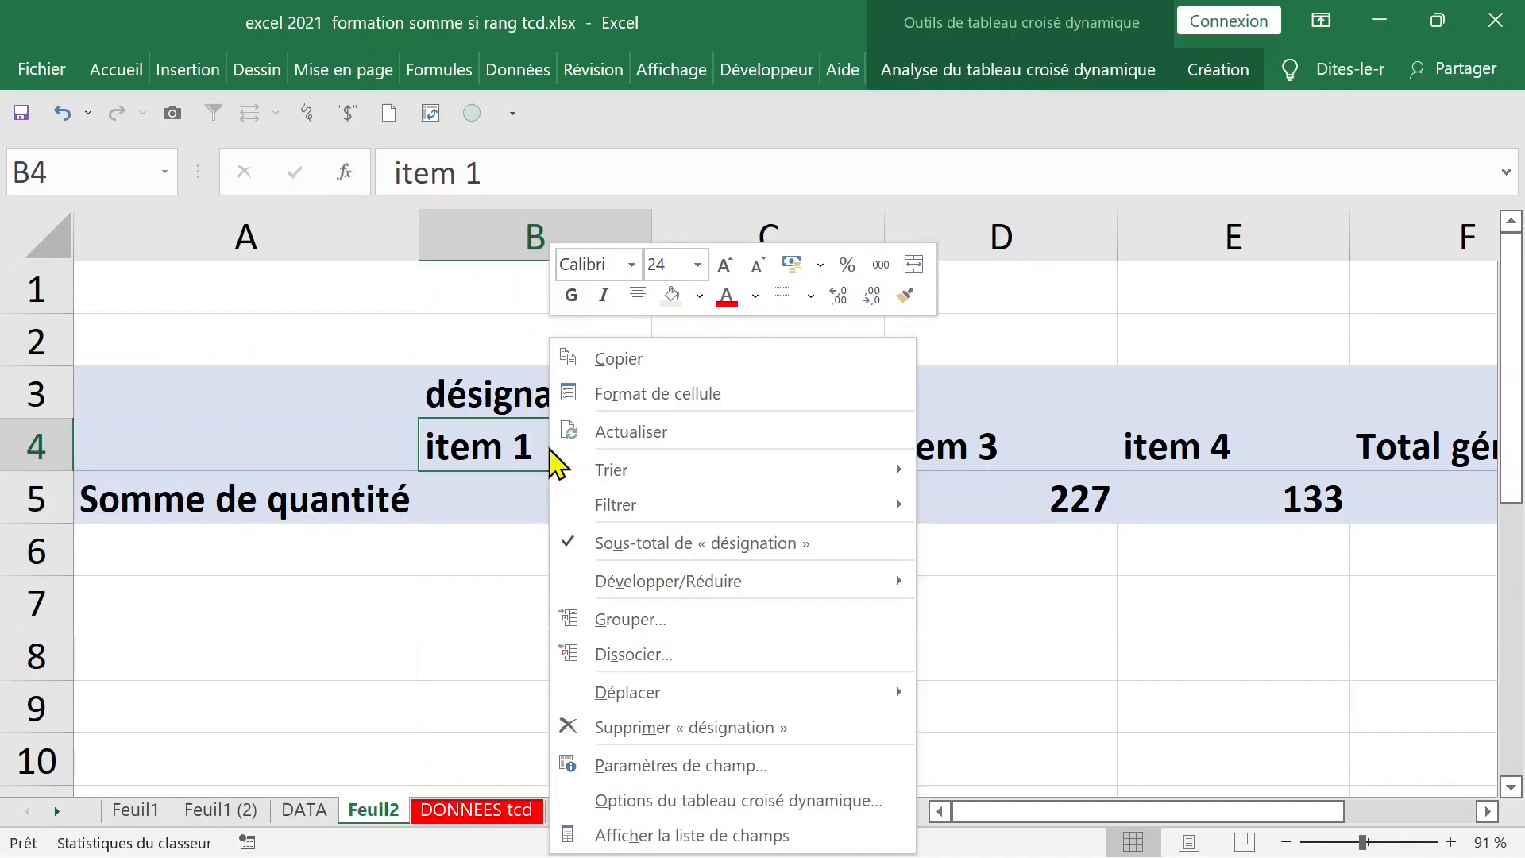
left_click(679, 833)
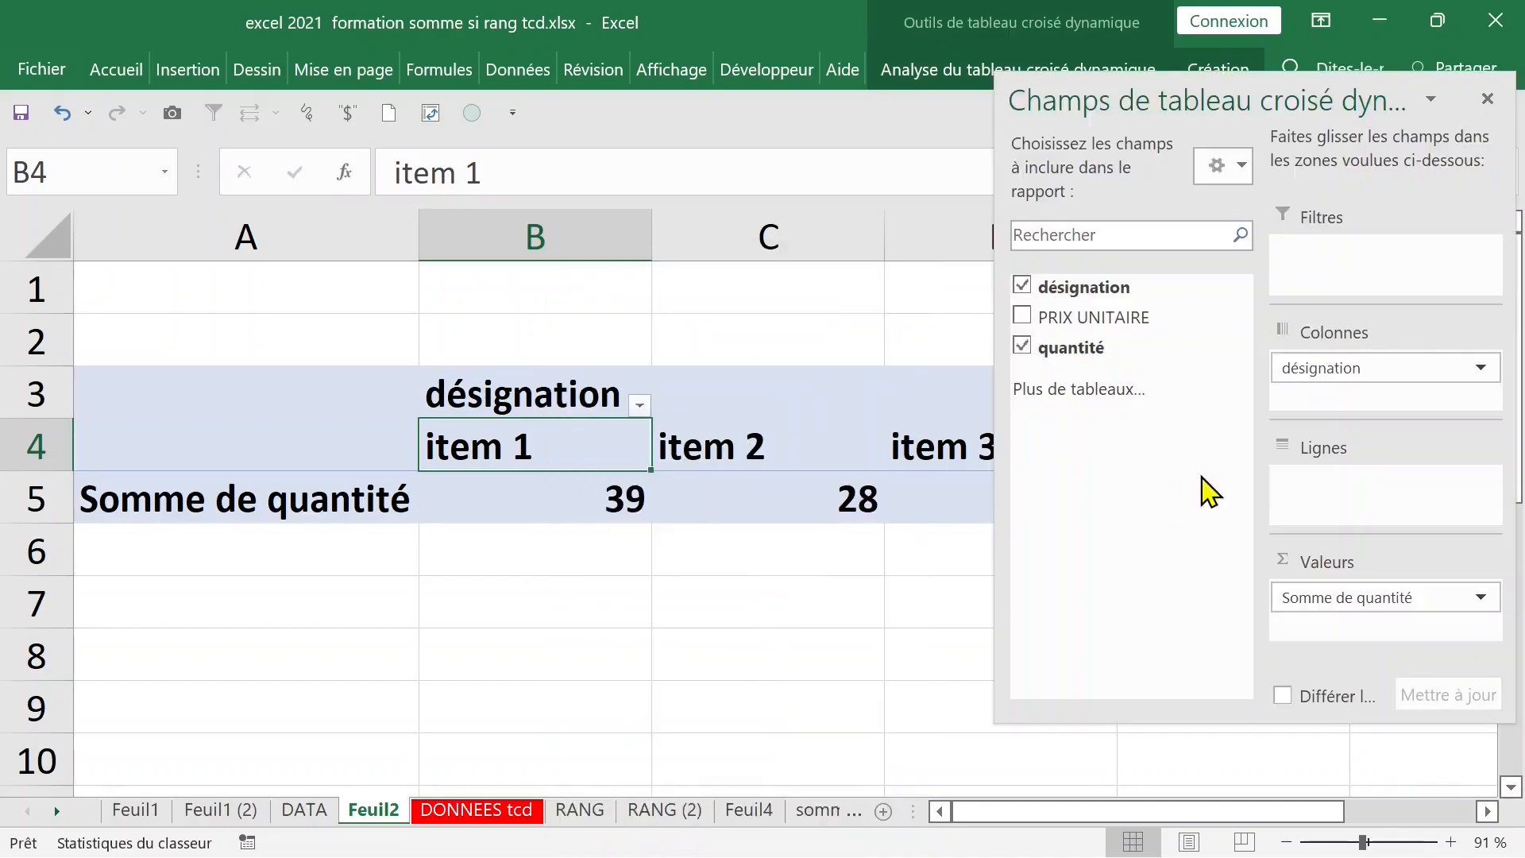
left_click_drag(1345, 380, 1339, 475)
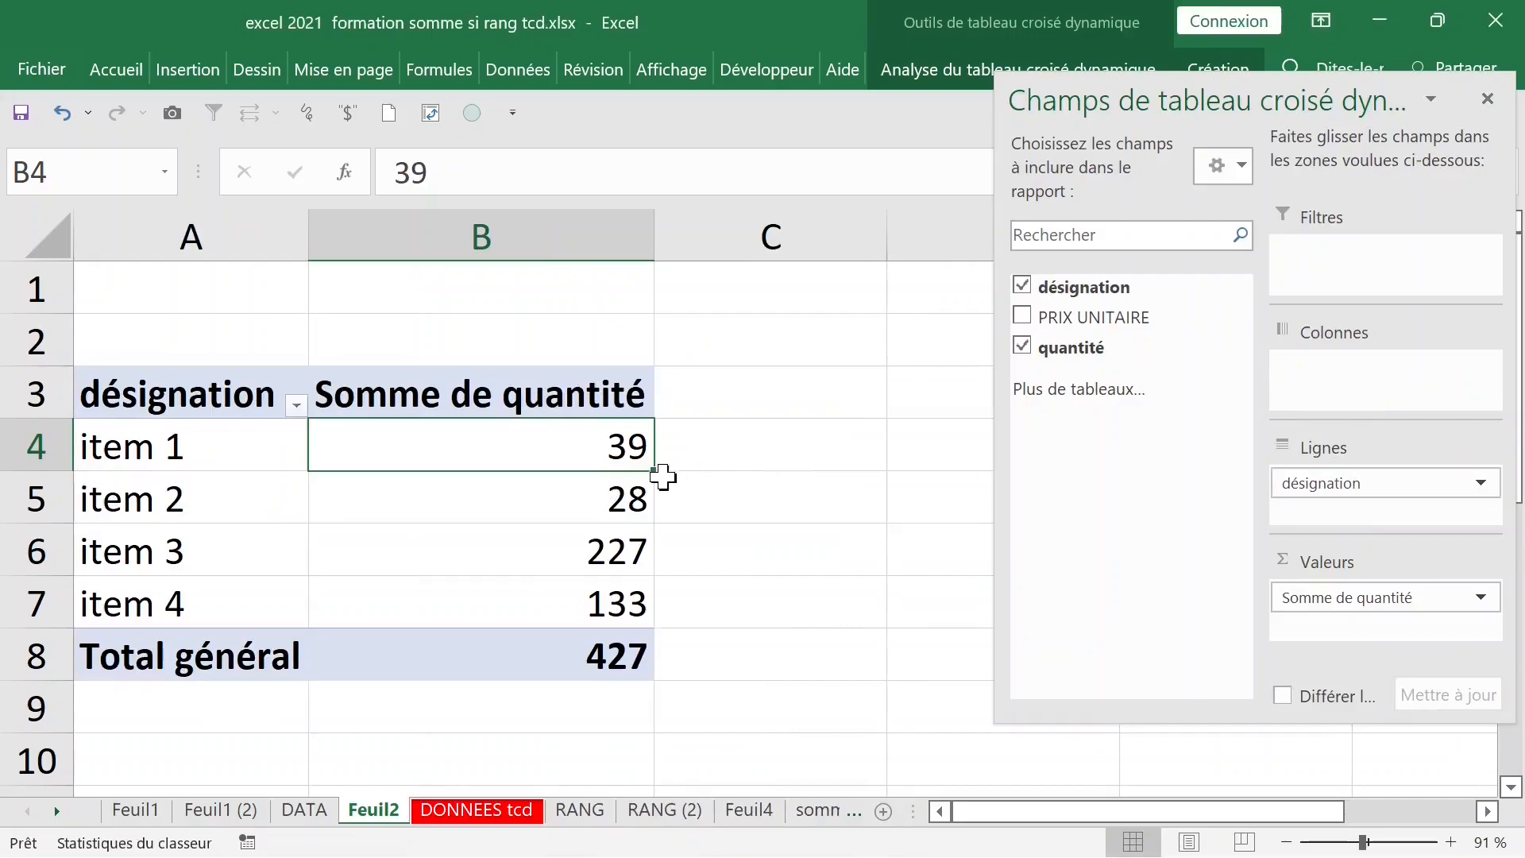
Step: Change the calculation of the Somme de quantité value field to Max
left_click(486, 399)
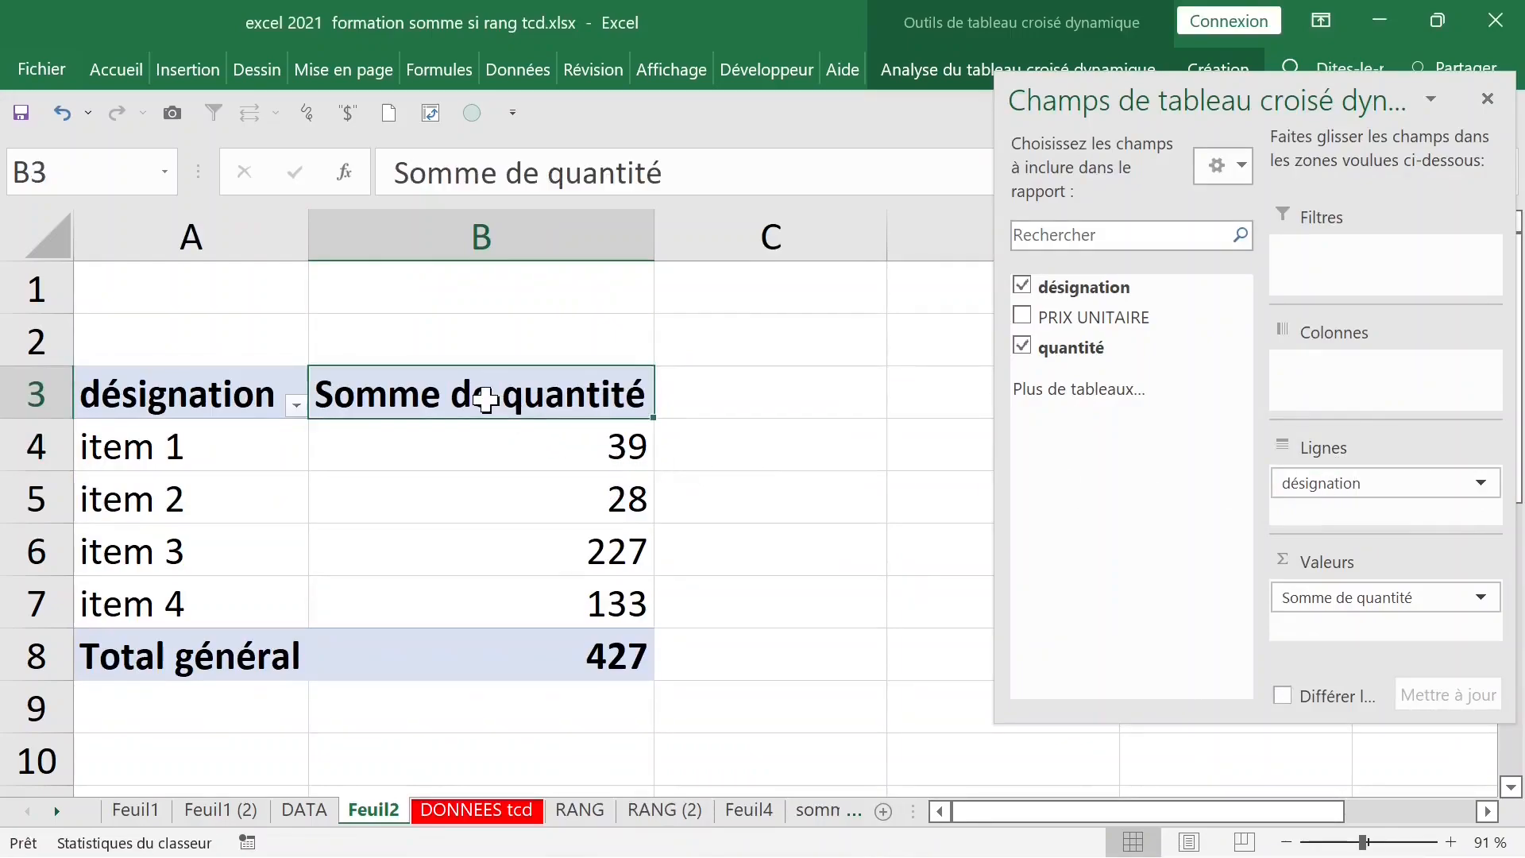
mouse_move(480, 452)
double_click(477, 393)
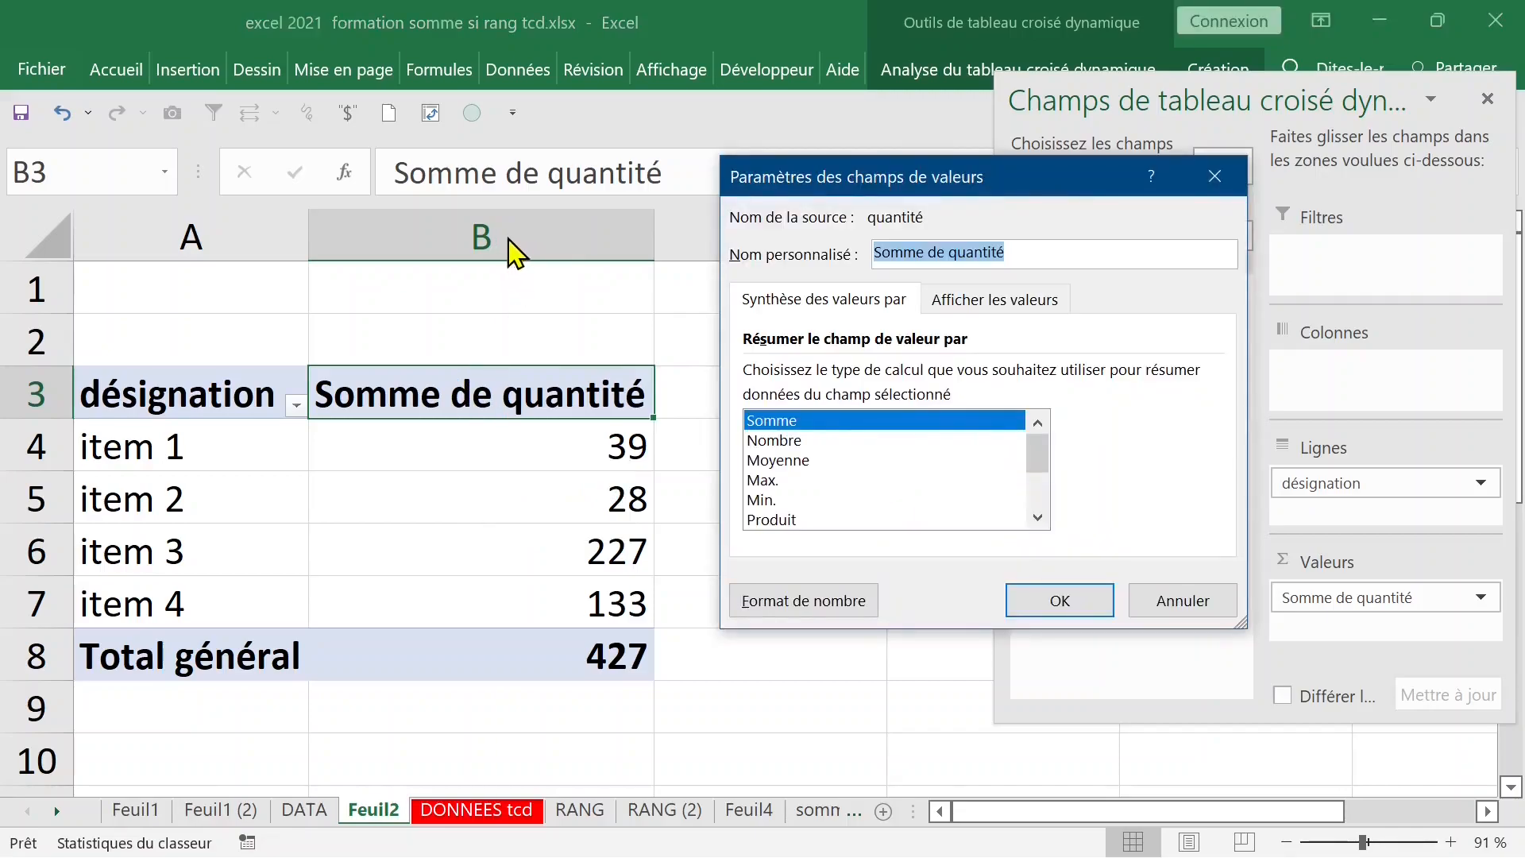
left_click(795, 482)
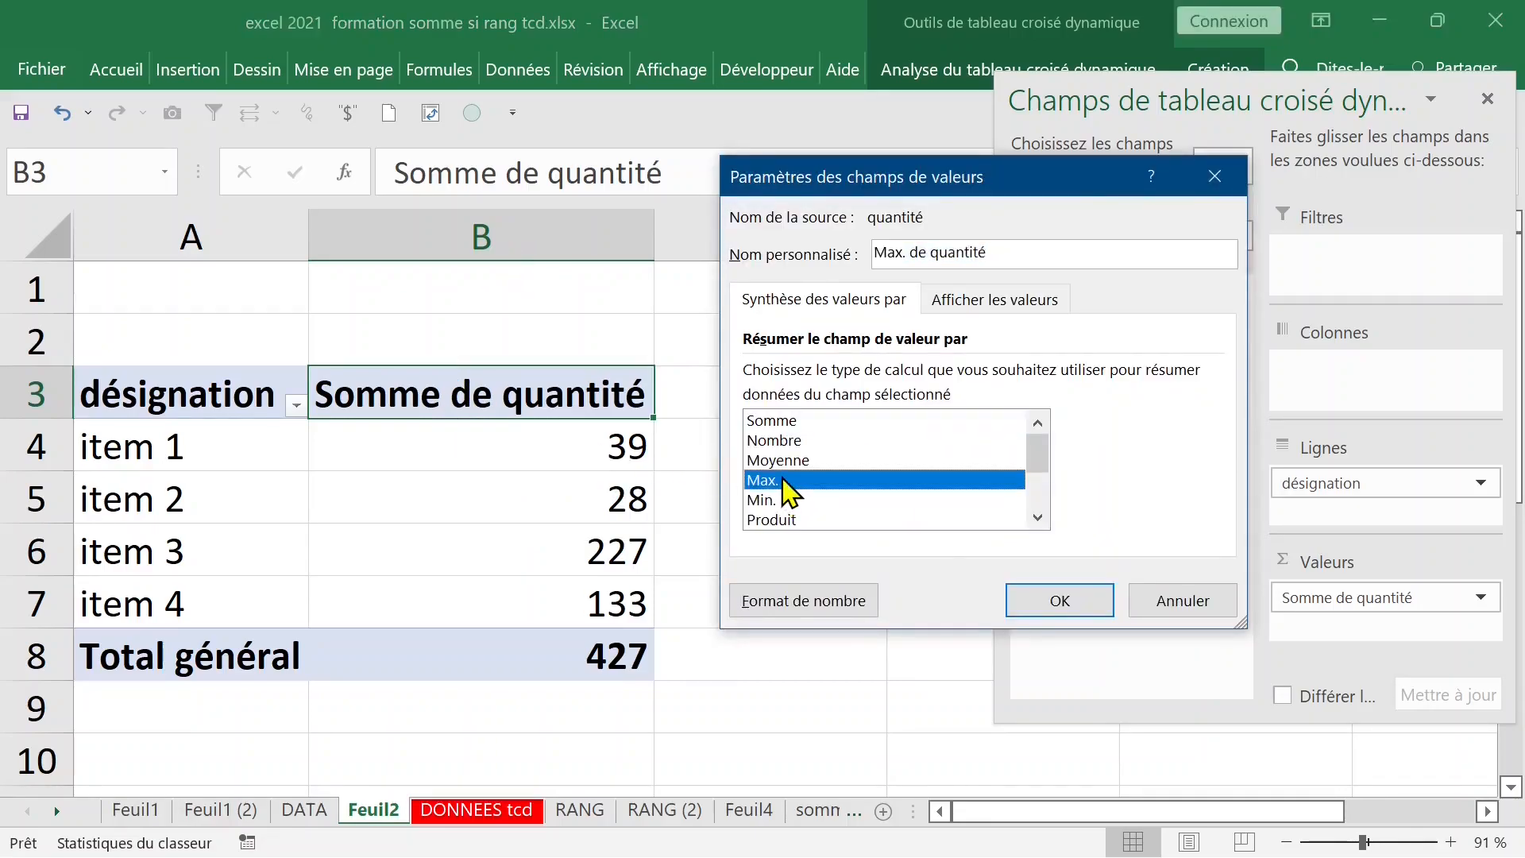
left_click(1037, 602)
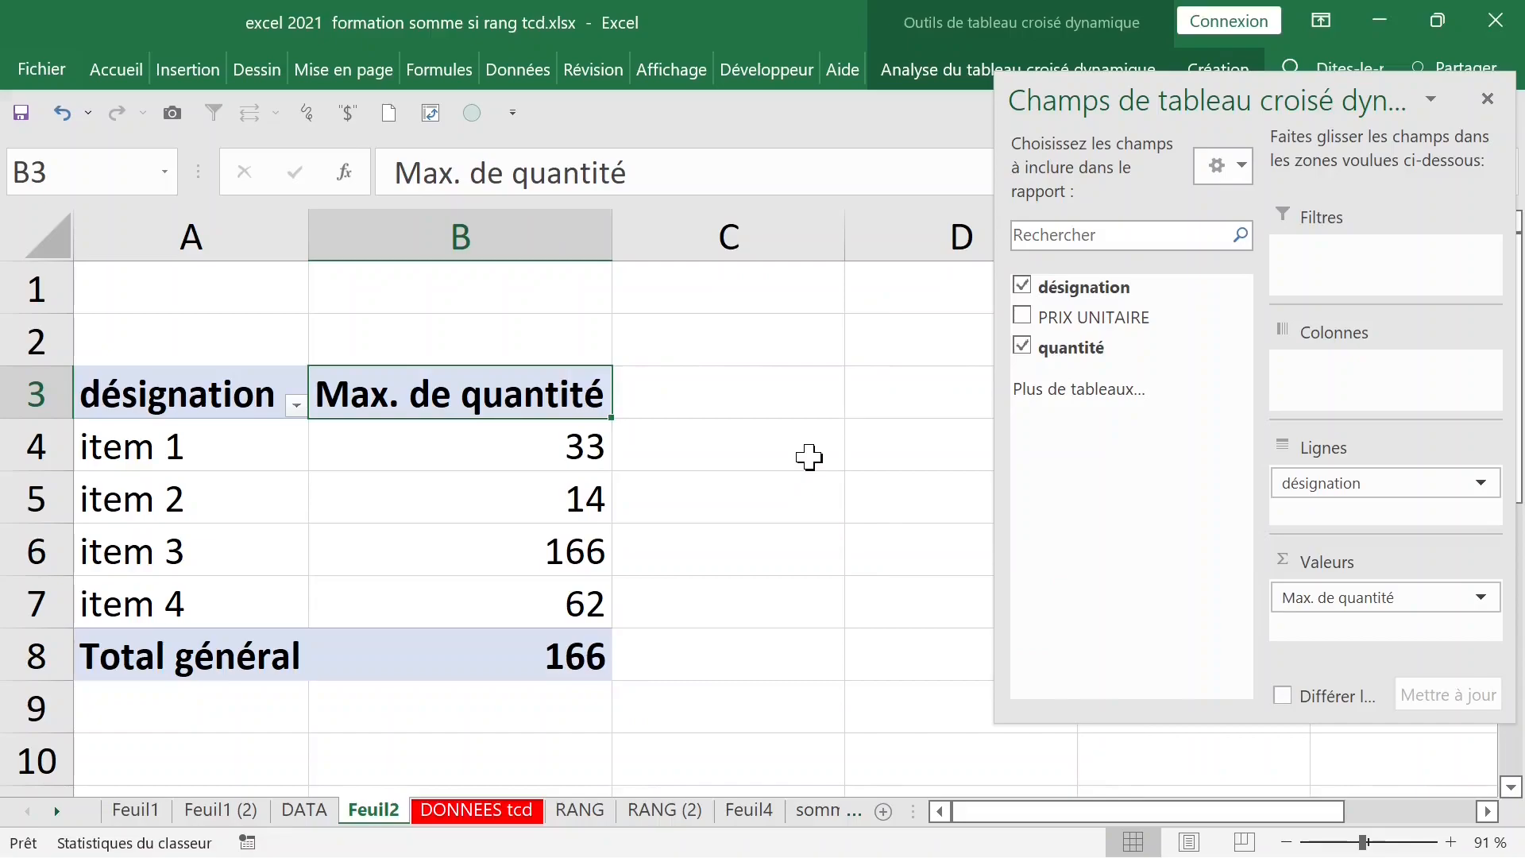
Step: Sort the pivot table's items by Max. de quantité from largest to smallest
left_click(528, 554)
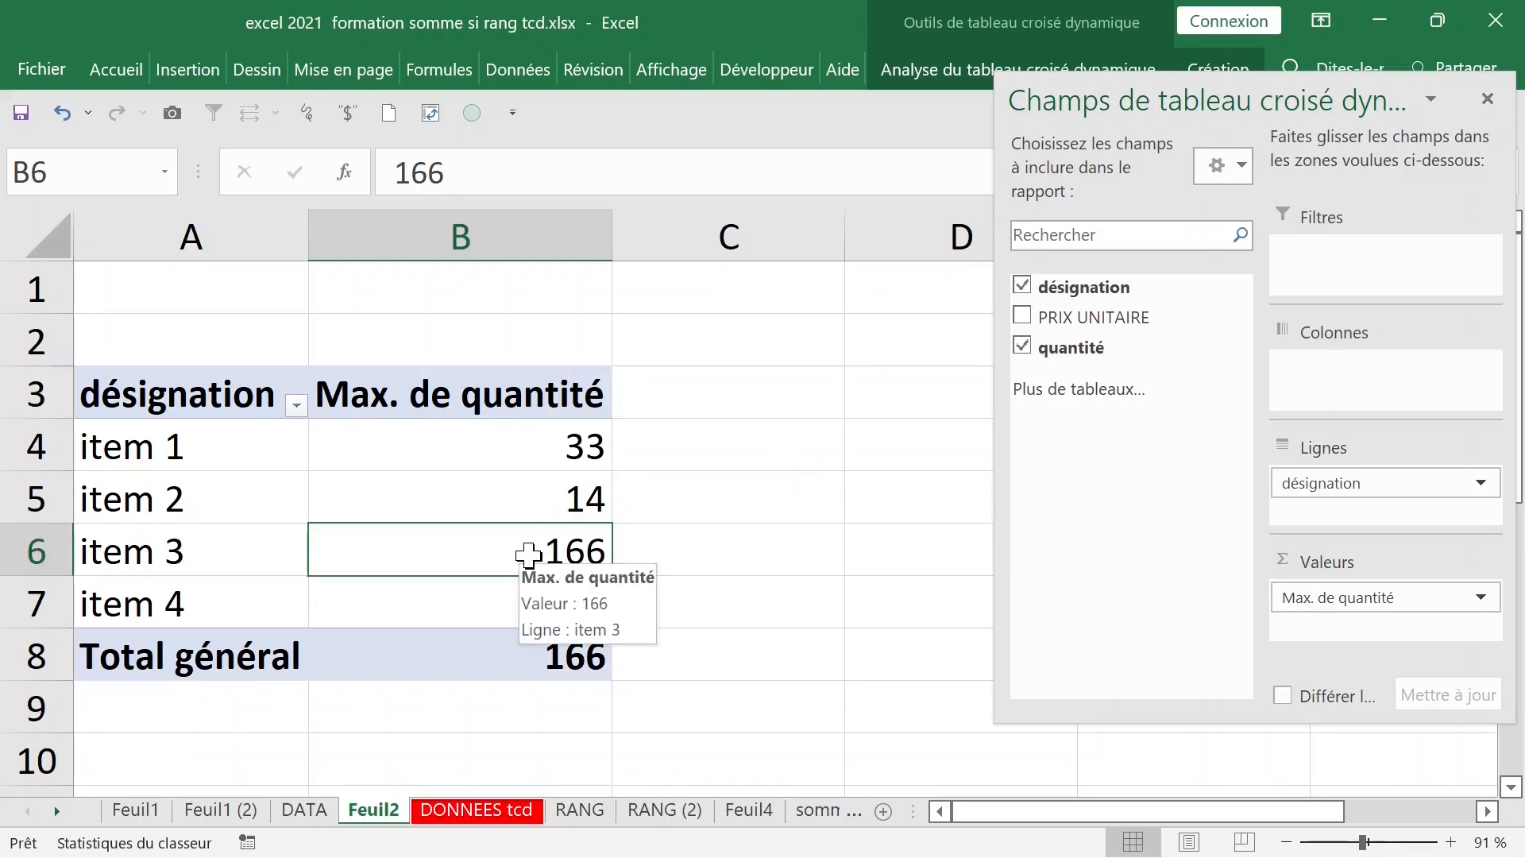
left_click(561, 505)
left_click_drag(517, 445, 521, 586)
left_click(456, 453)
right_click(455, 454)
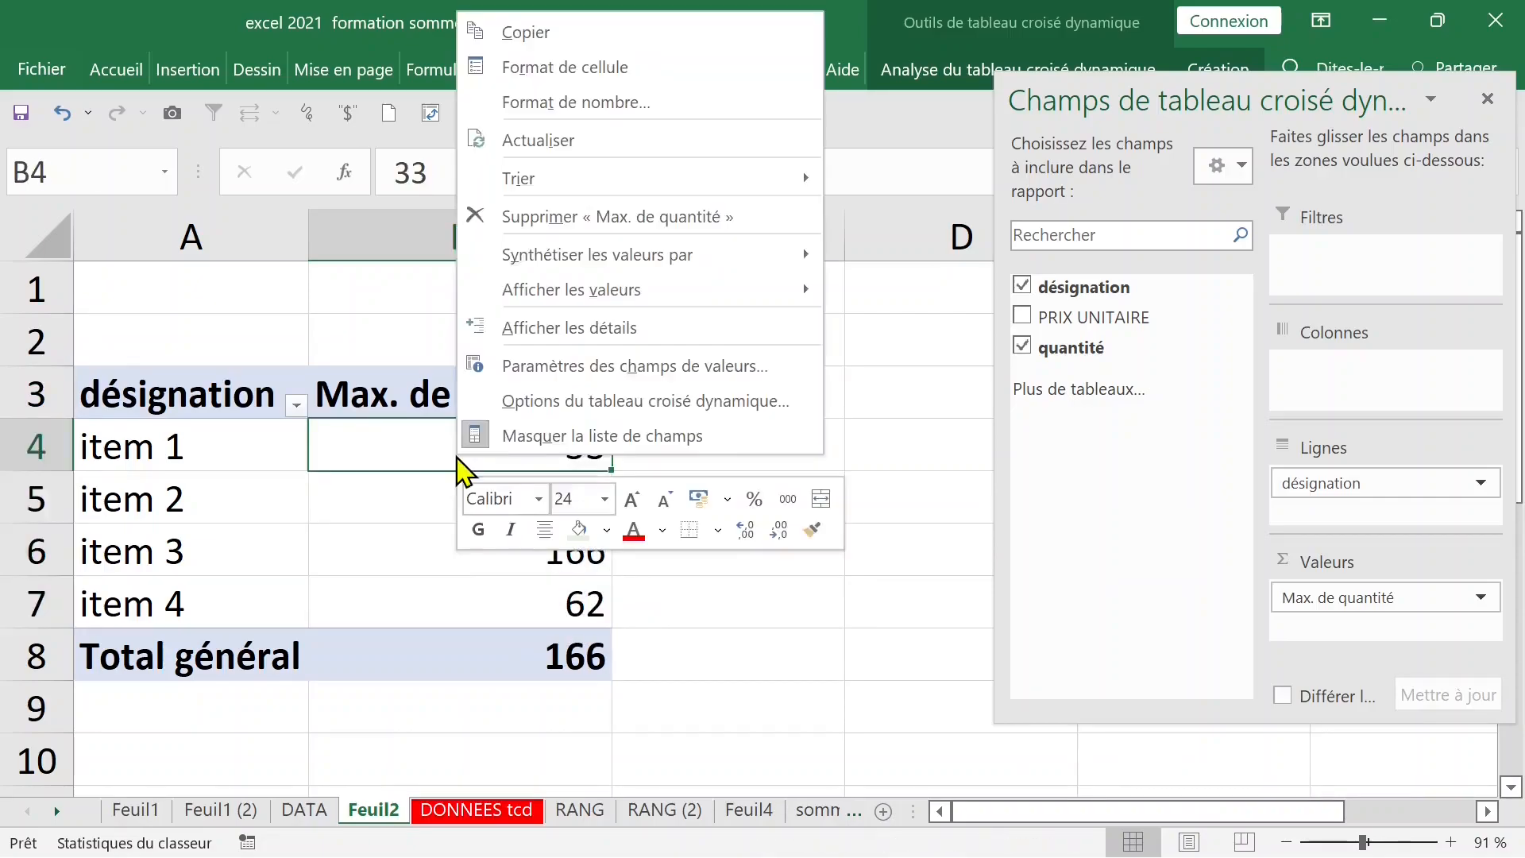
mouse_move(564, 192)
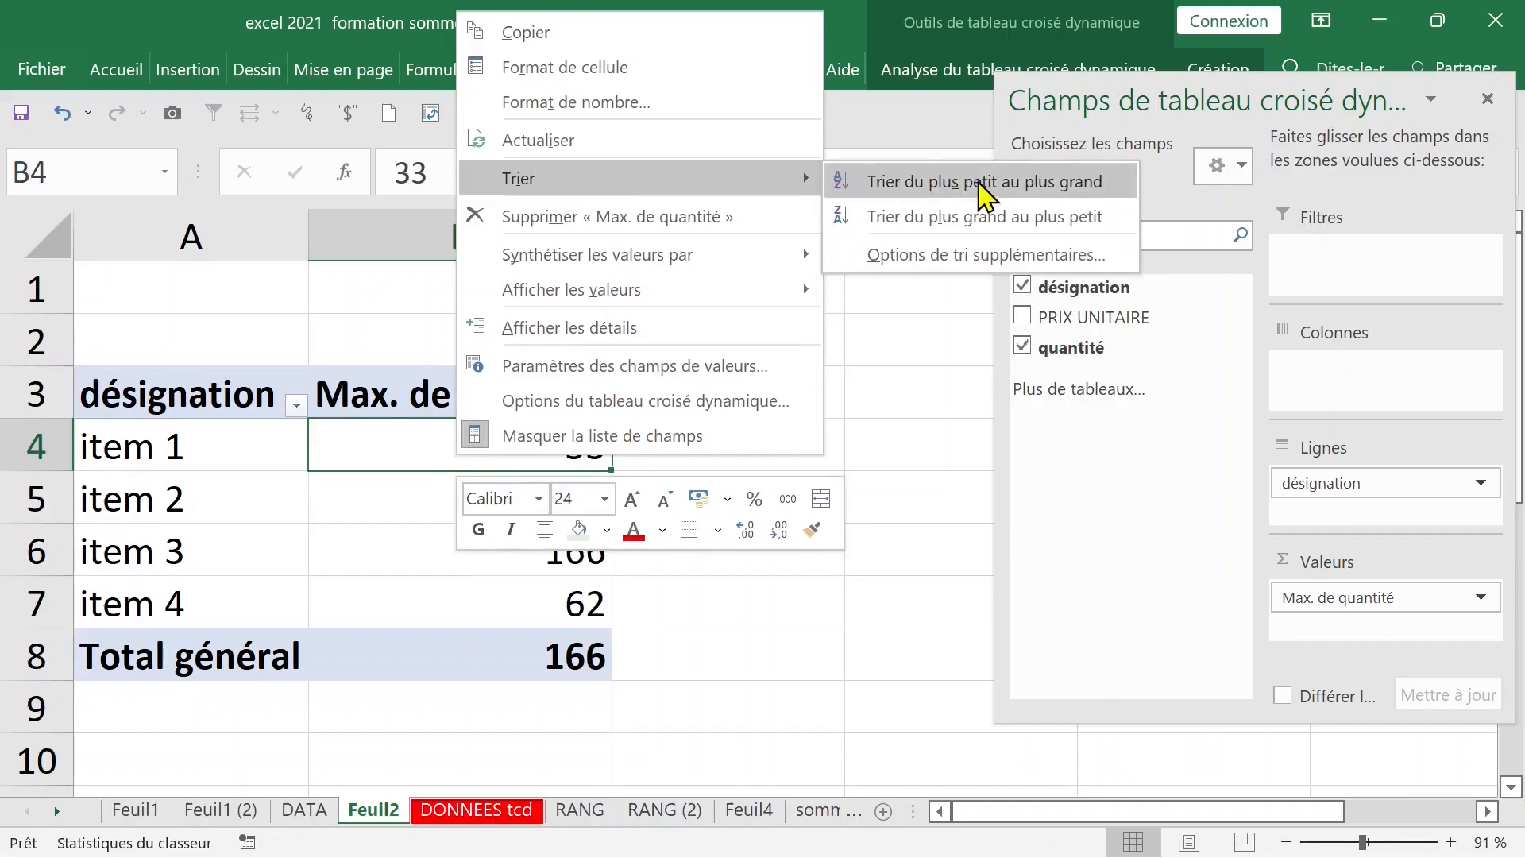
left_click(966, 218)
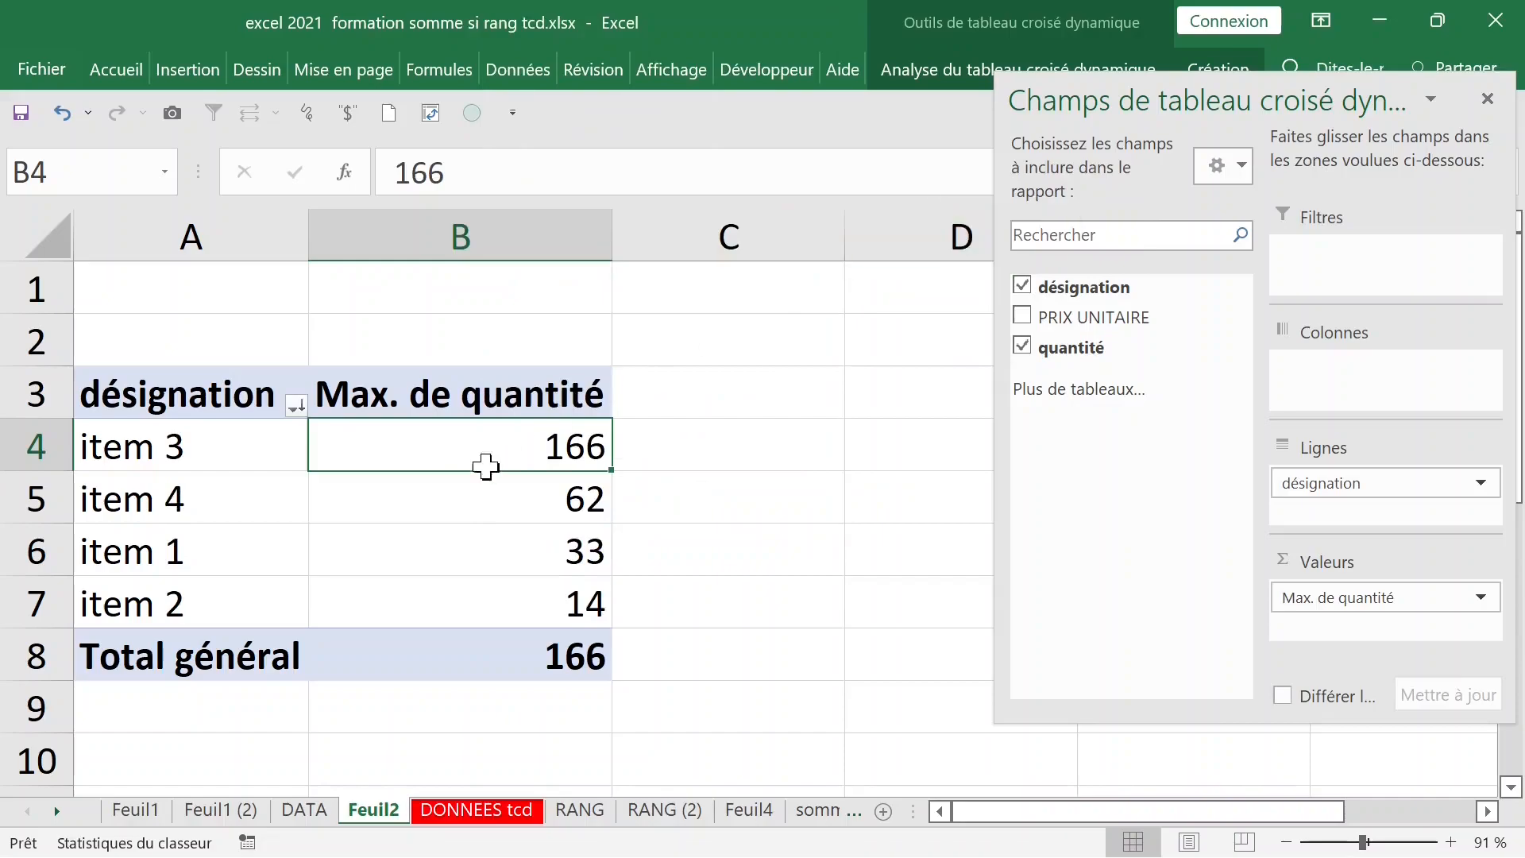
left_click(454, 403)
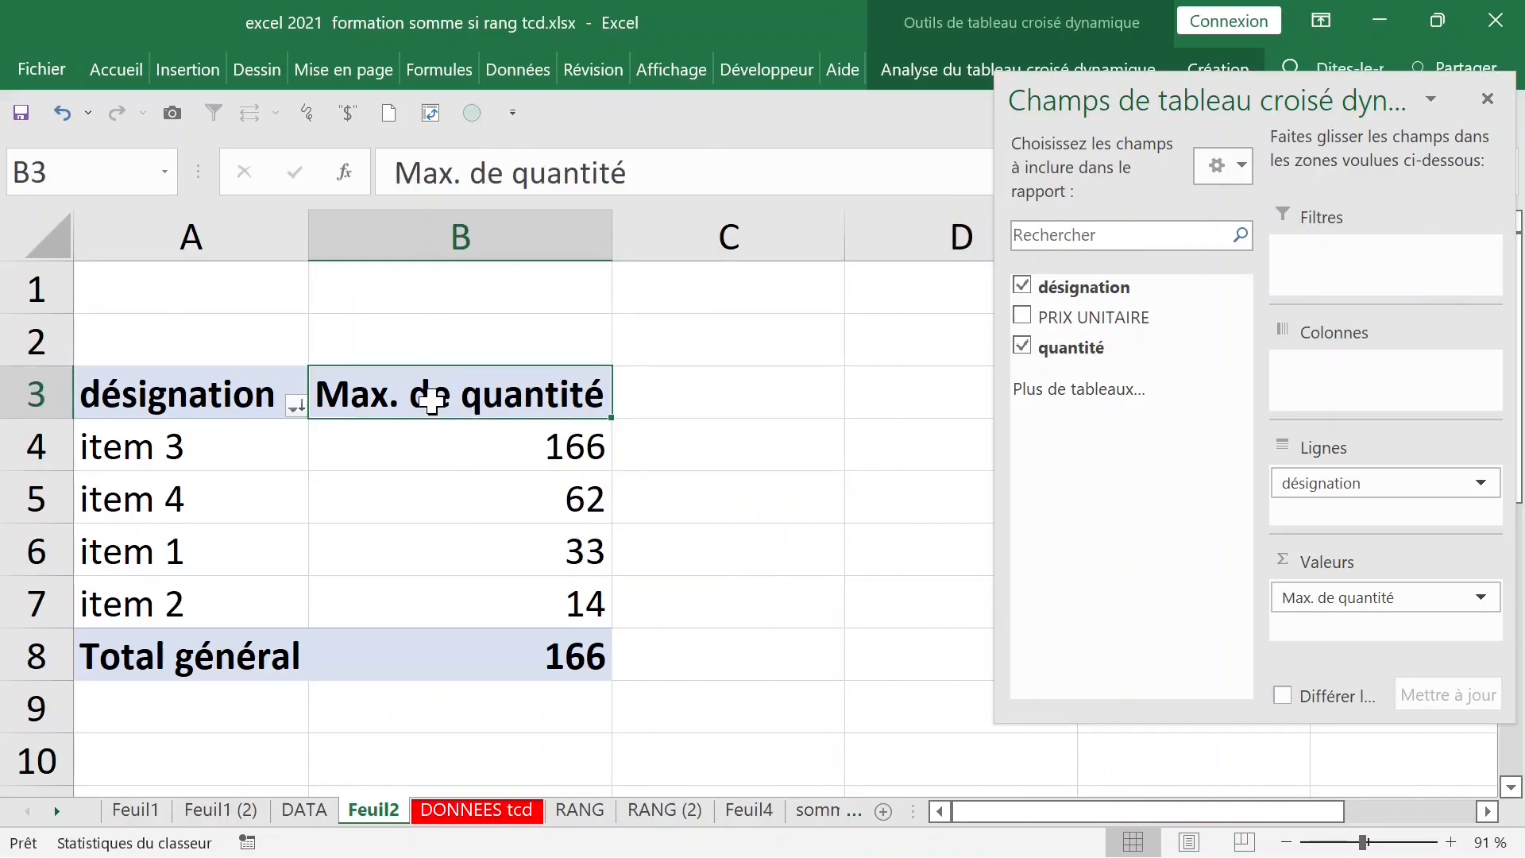
double_click(431, 403)
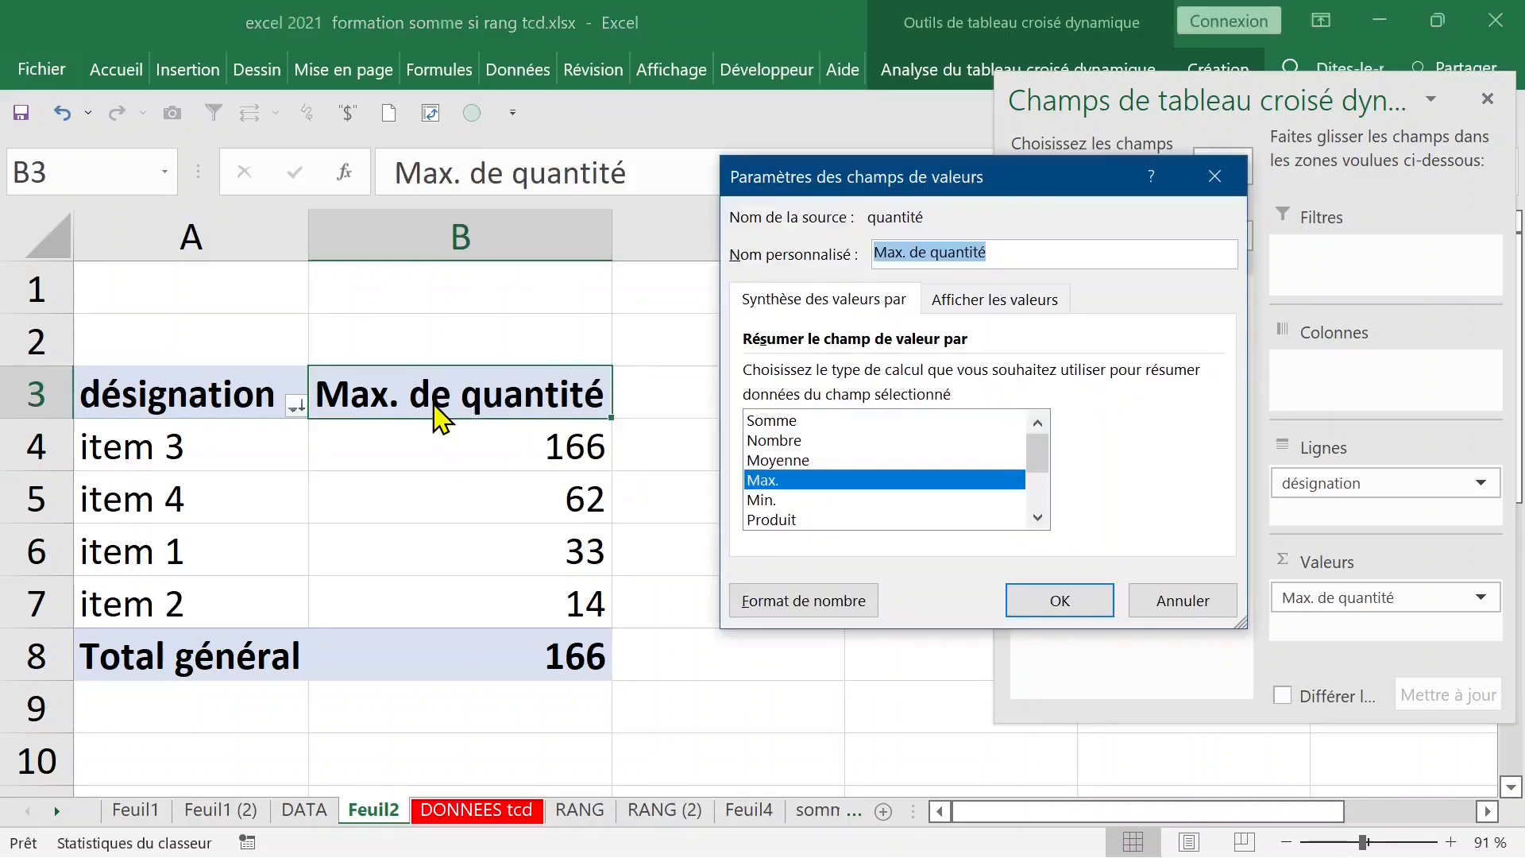
left_click(1208, 595)
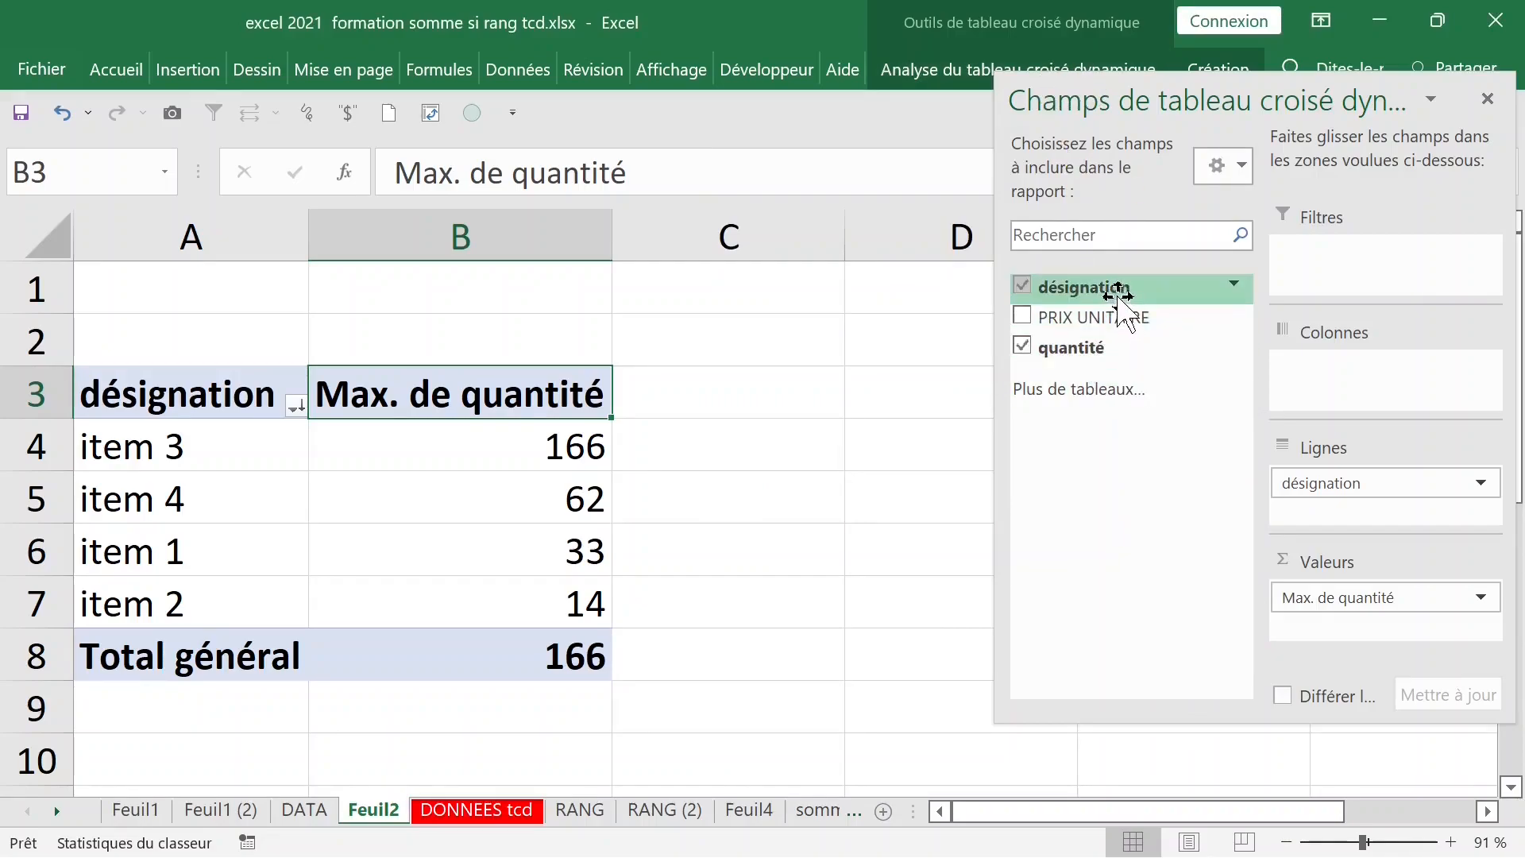
Step: Add quantité to the Values area a second time, above Max. de quantité, and change the new field's calculation to Min
mouse_move(1103, 352)
left_mouse_down()
mouse_move(1160, 436)
mouse_move(1337, 608)
mouse_move(1363, 608)
mouse_move(1344, 588)
left_mouse_up()
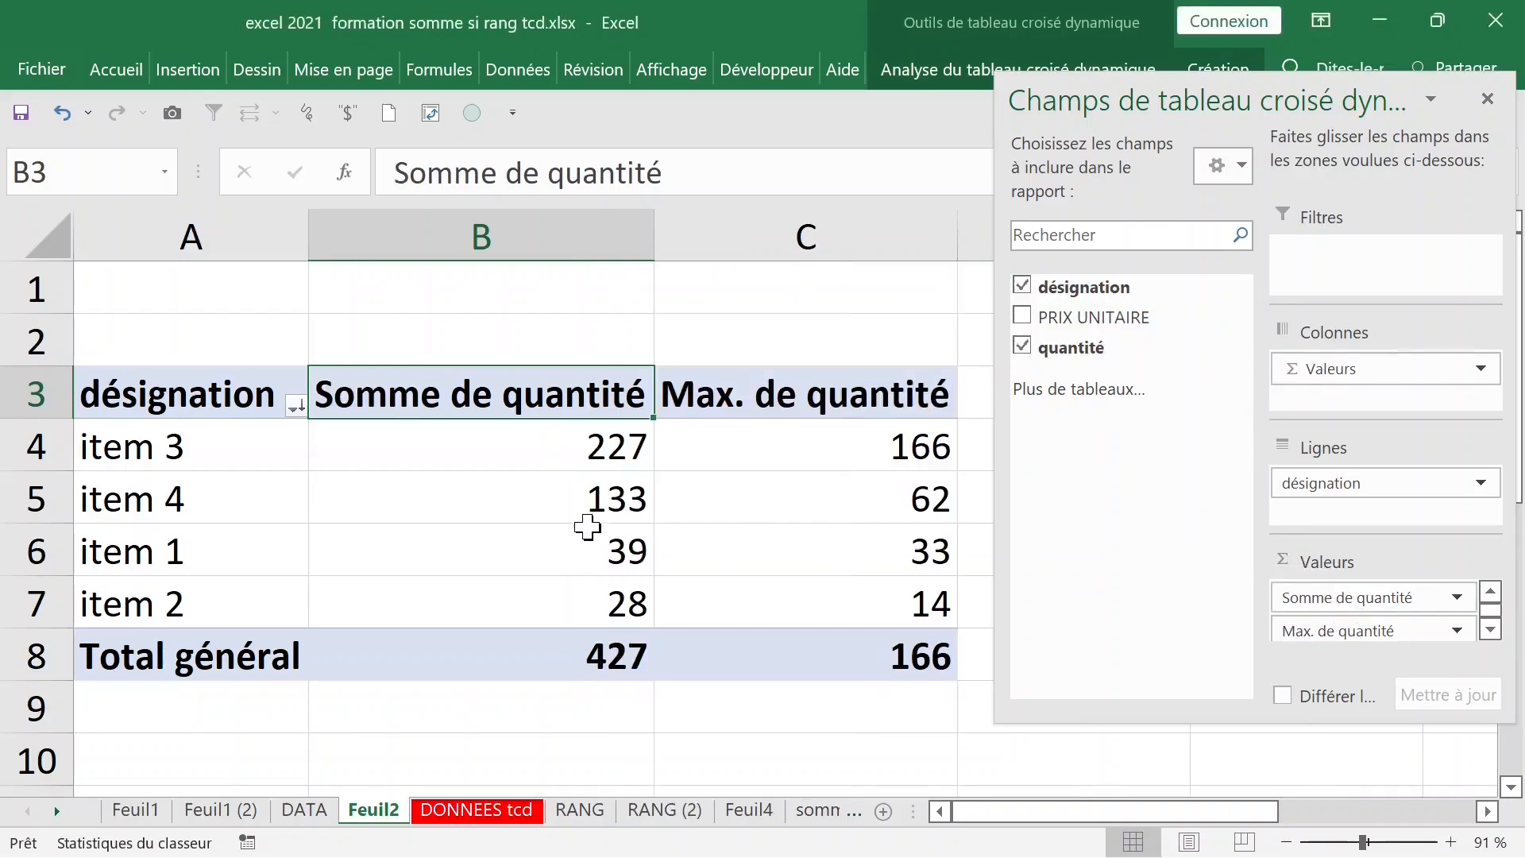
left_click(461, 459)
left_click(440, 394)
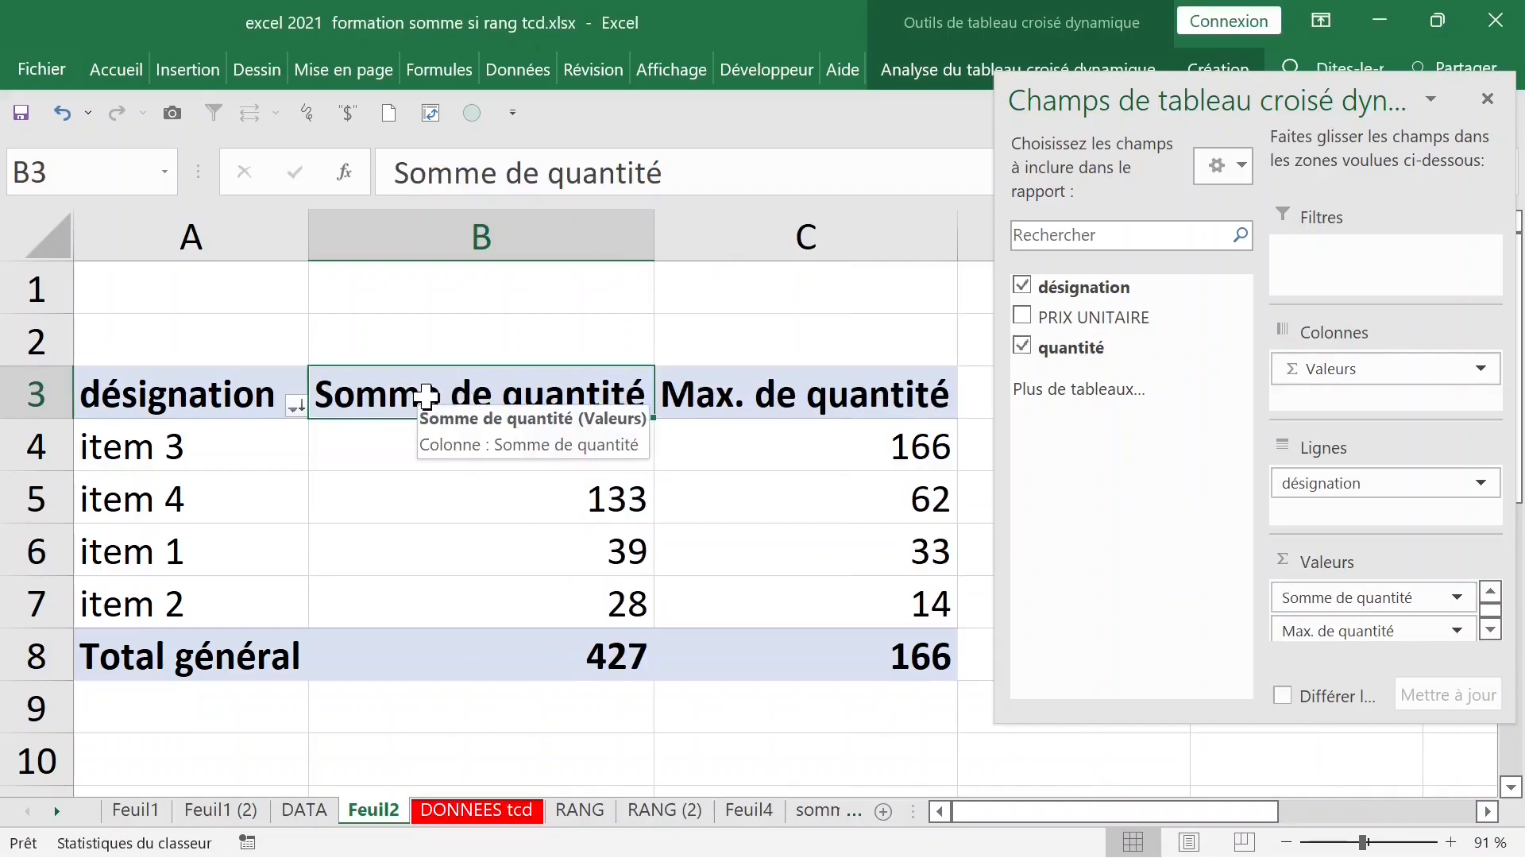
double_click(430, 401)
left_click(785, 500)
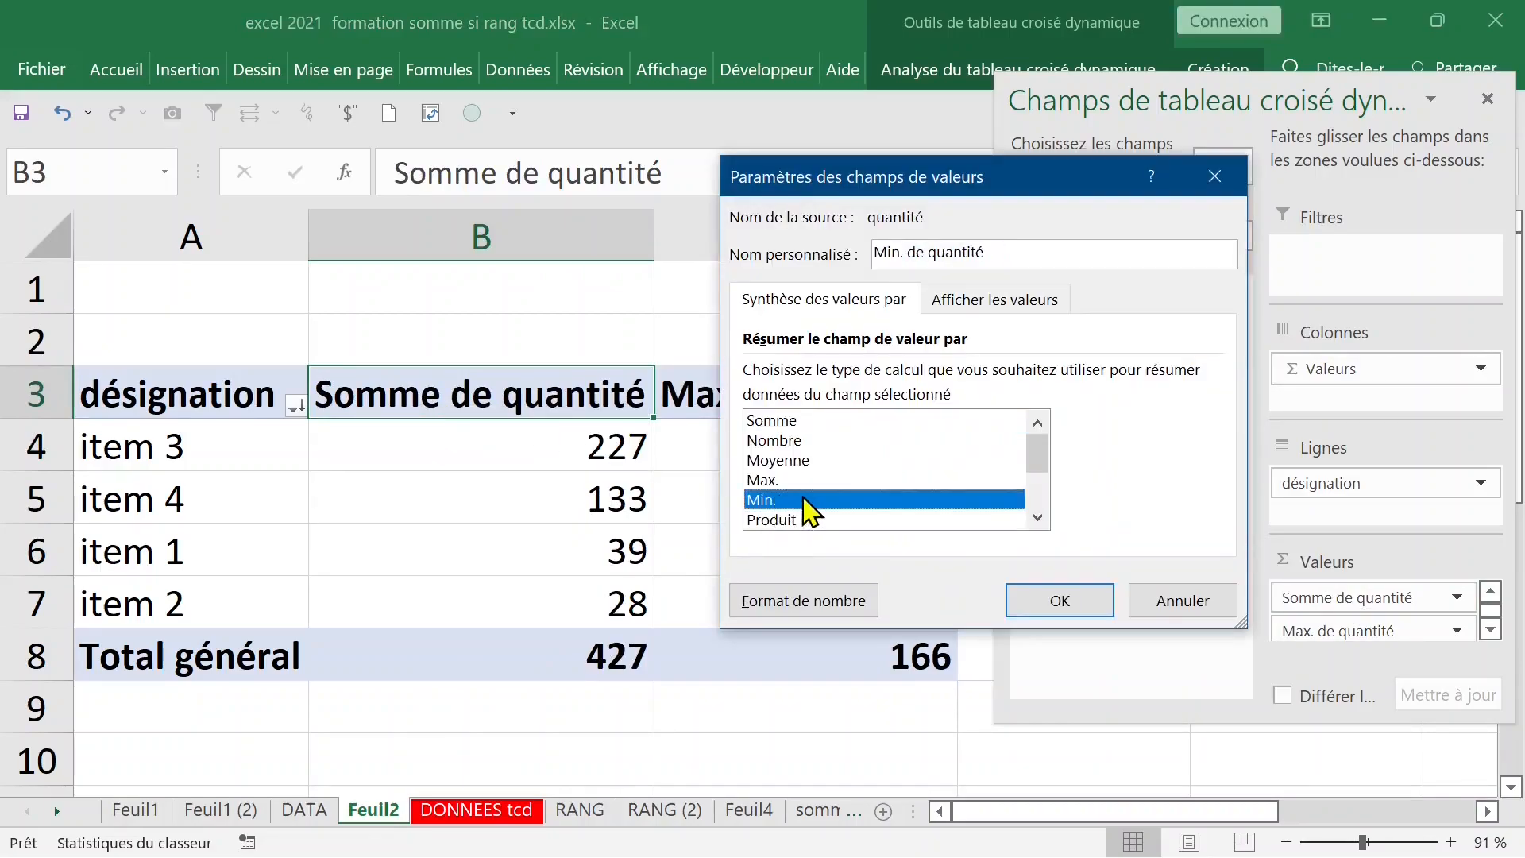
left_click(1063, 612)
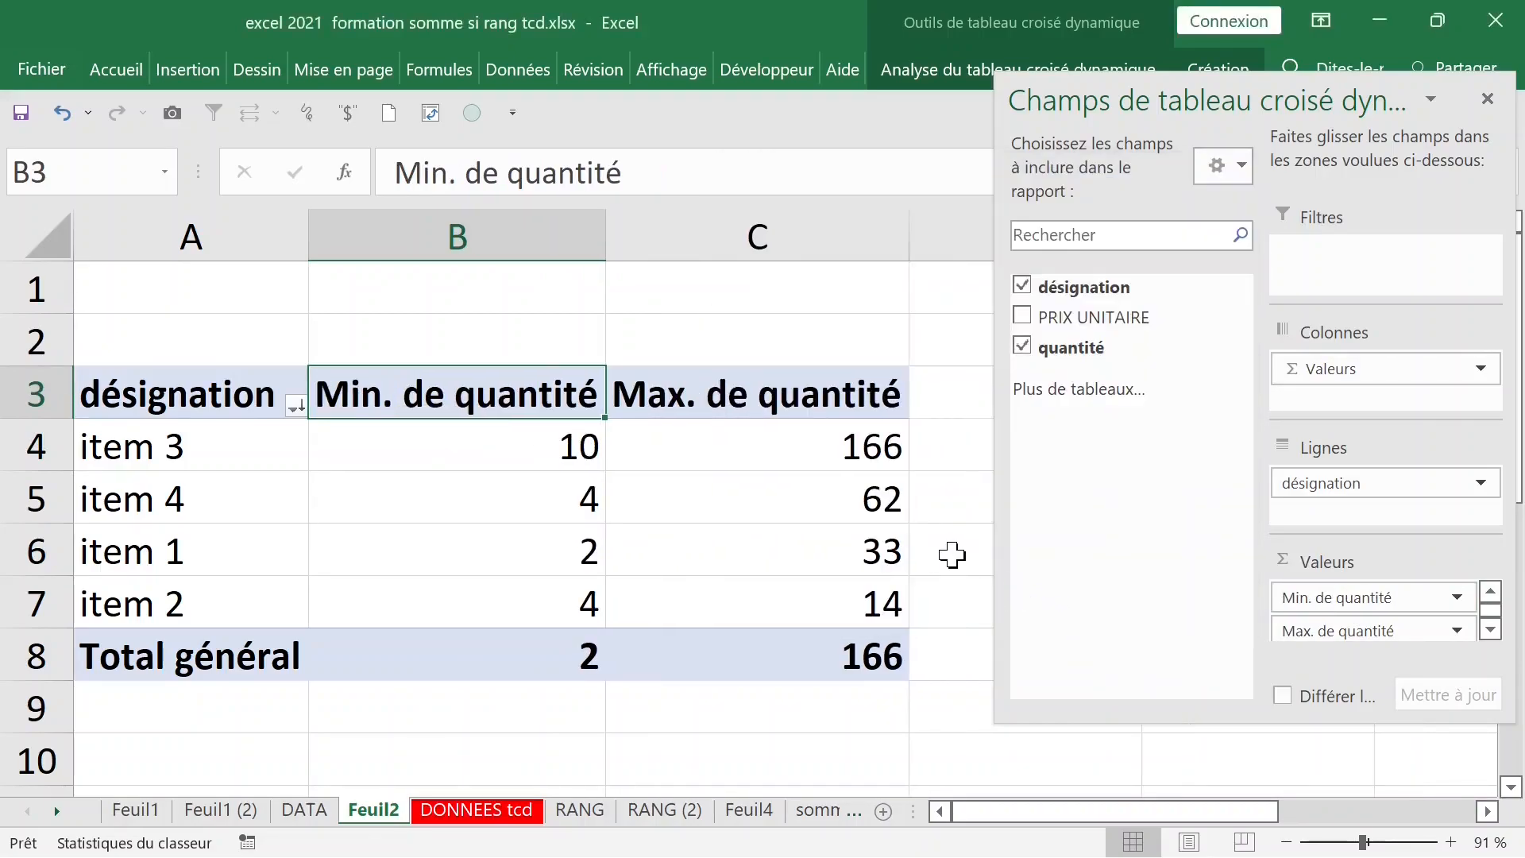
left_click(674, 310)
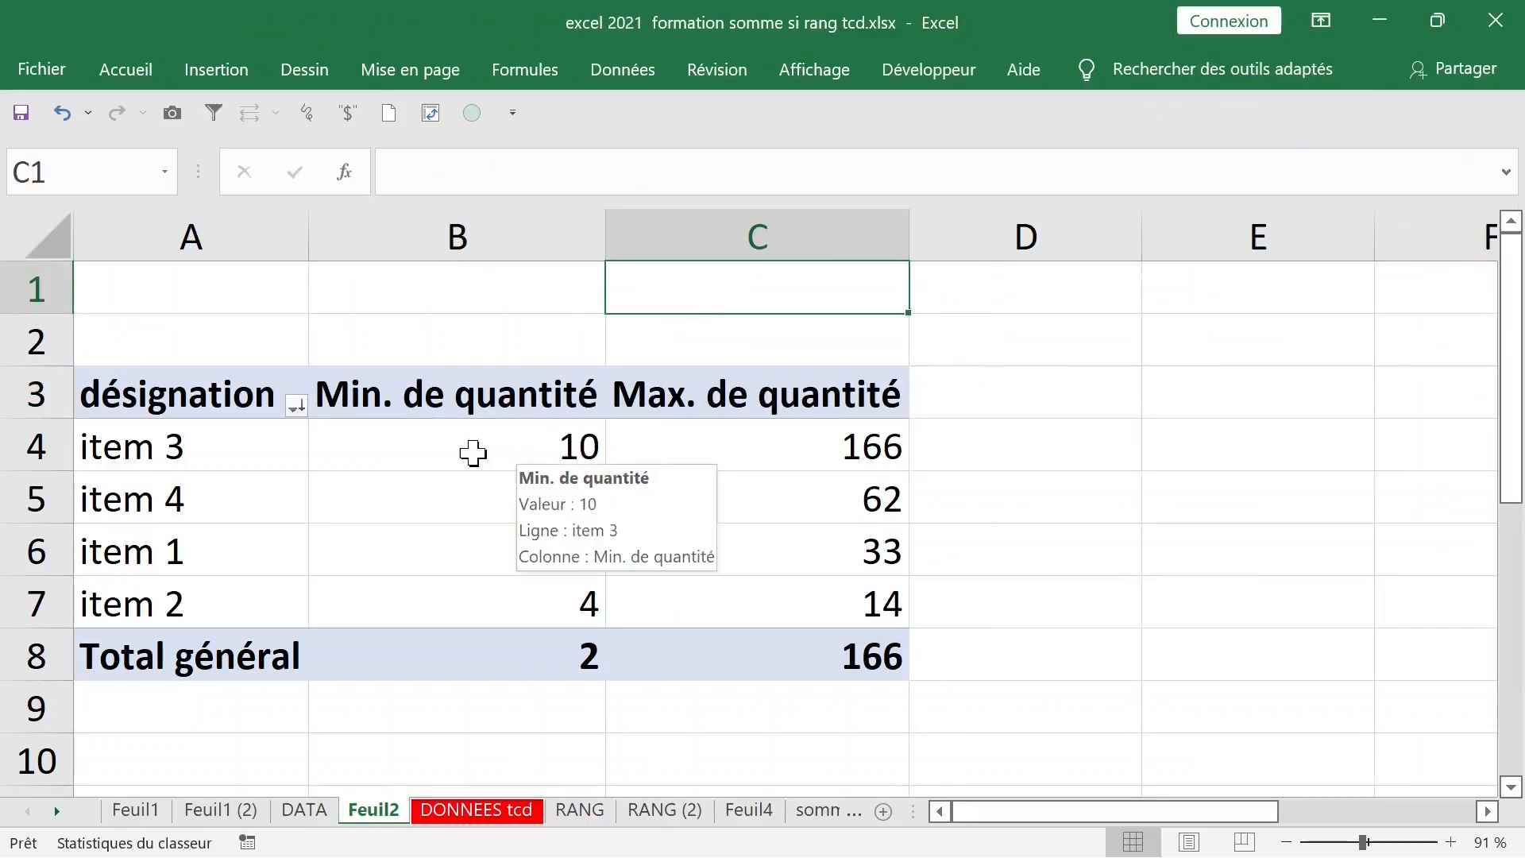
mouse_move(488, 452)
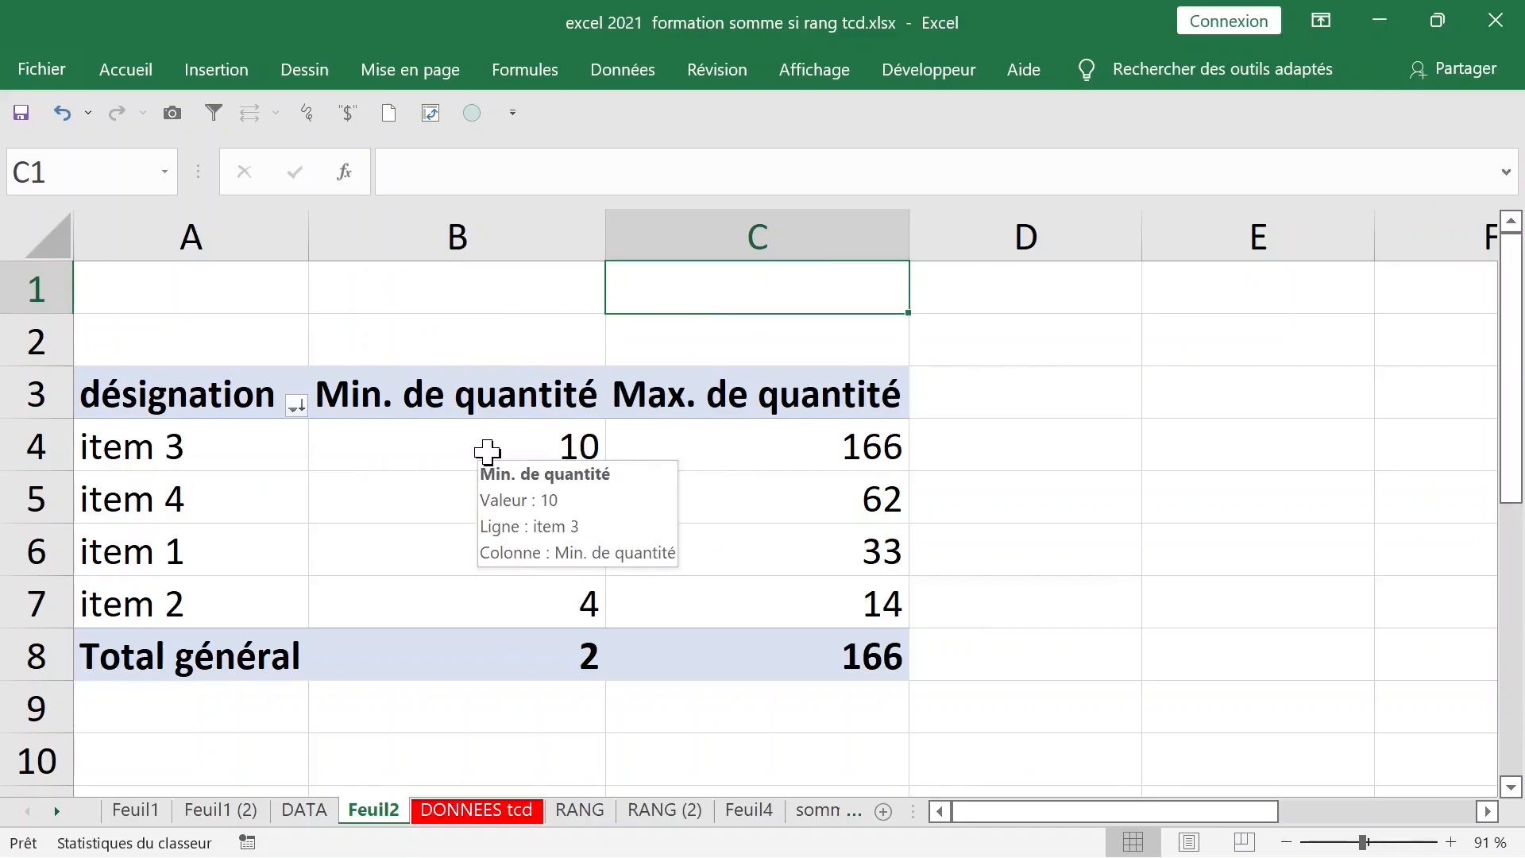
Step: Add quantité to the Values area a third time, above Min. de quantité, and hide the pivot table field list
mouse_move(787, 450)
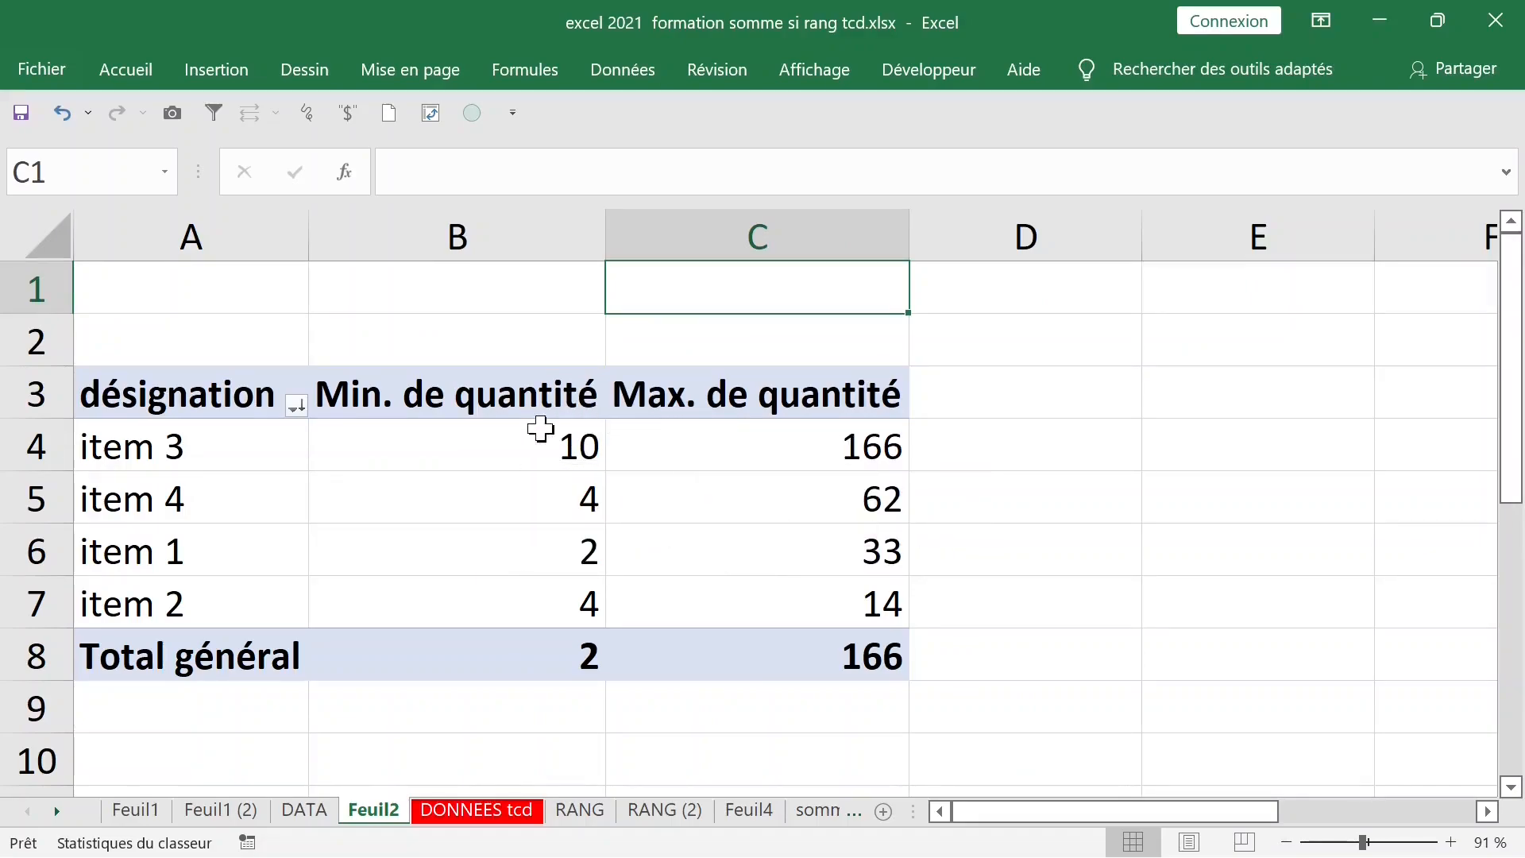
mouse_move(215, 443)
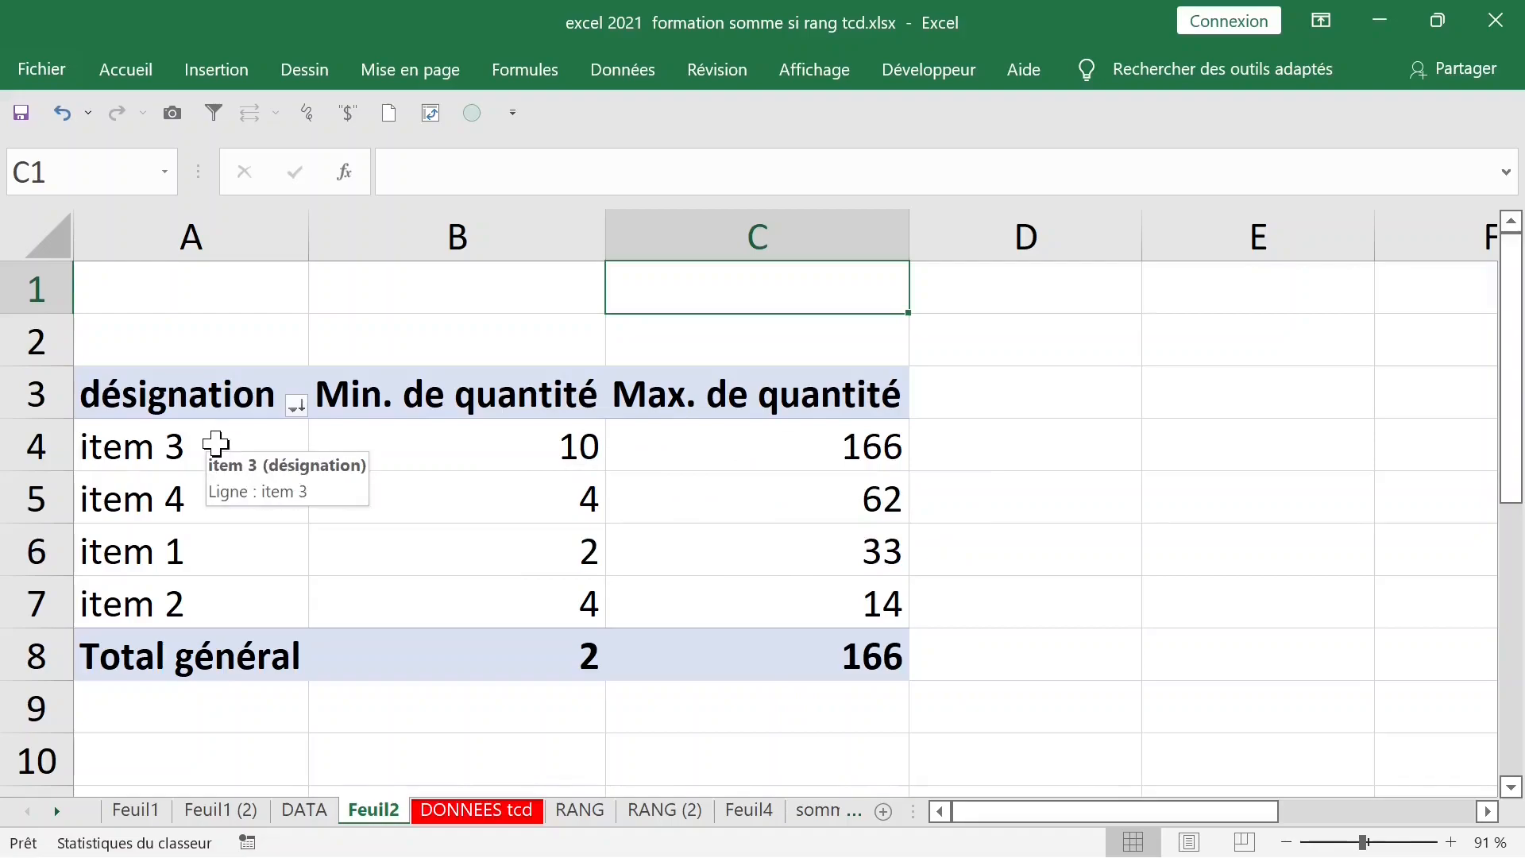
mouse_move(694, 450)
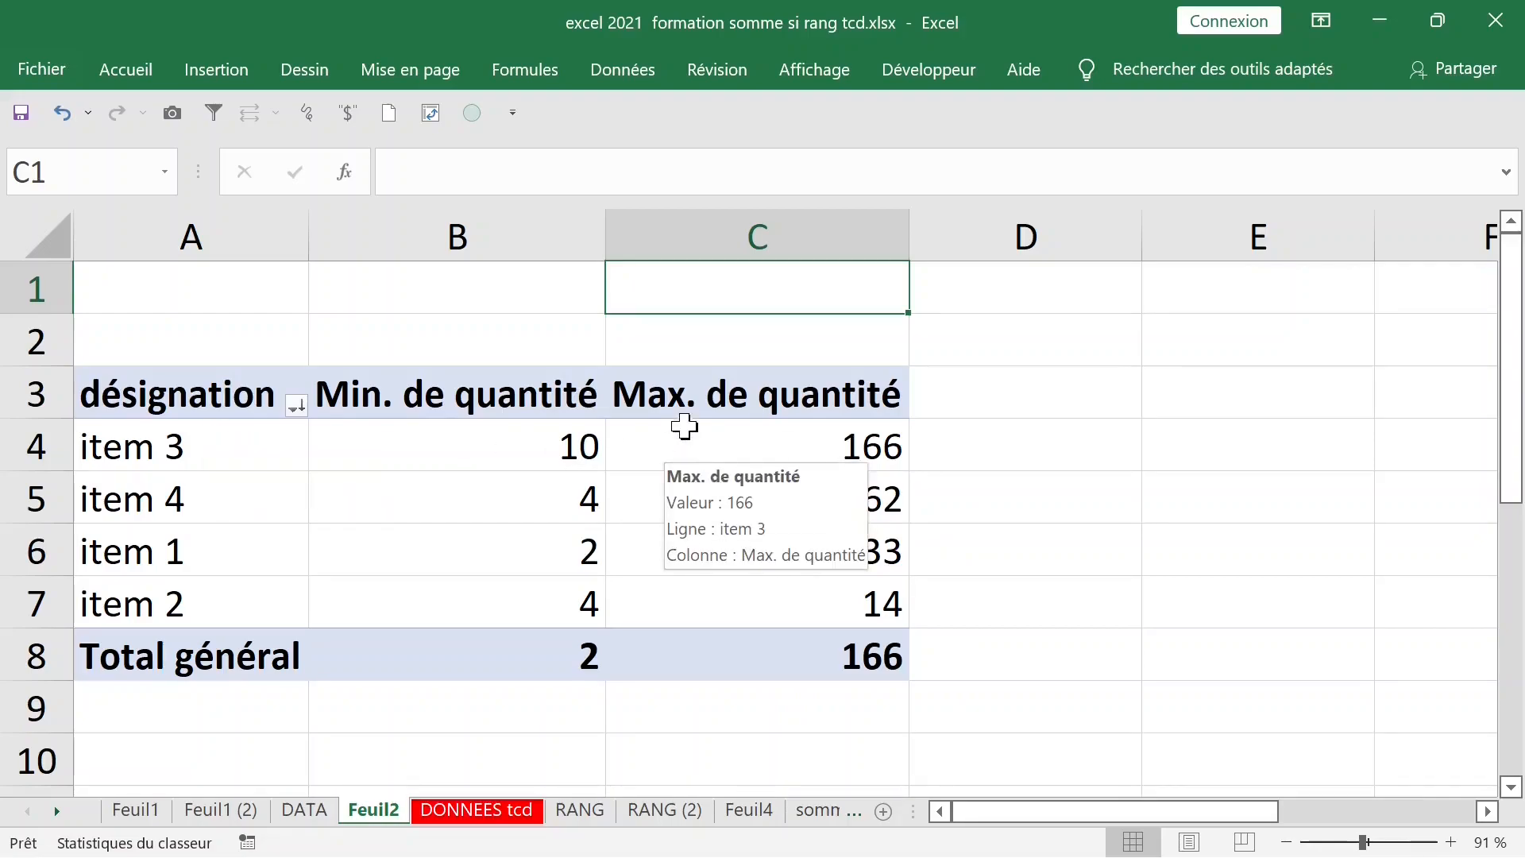
left_click(681, 399)
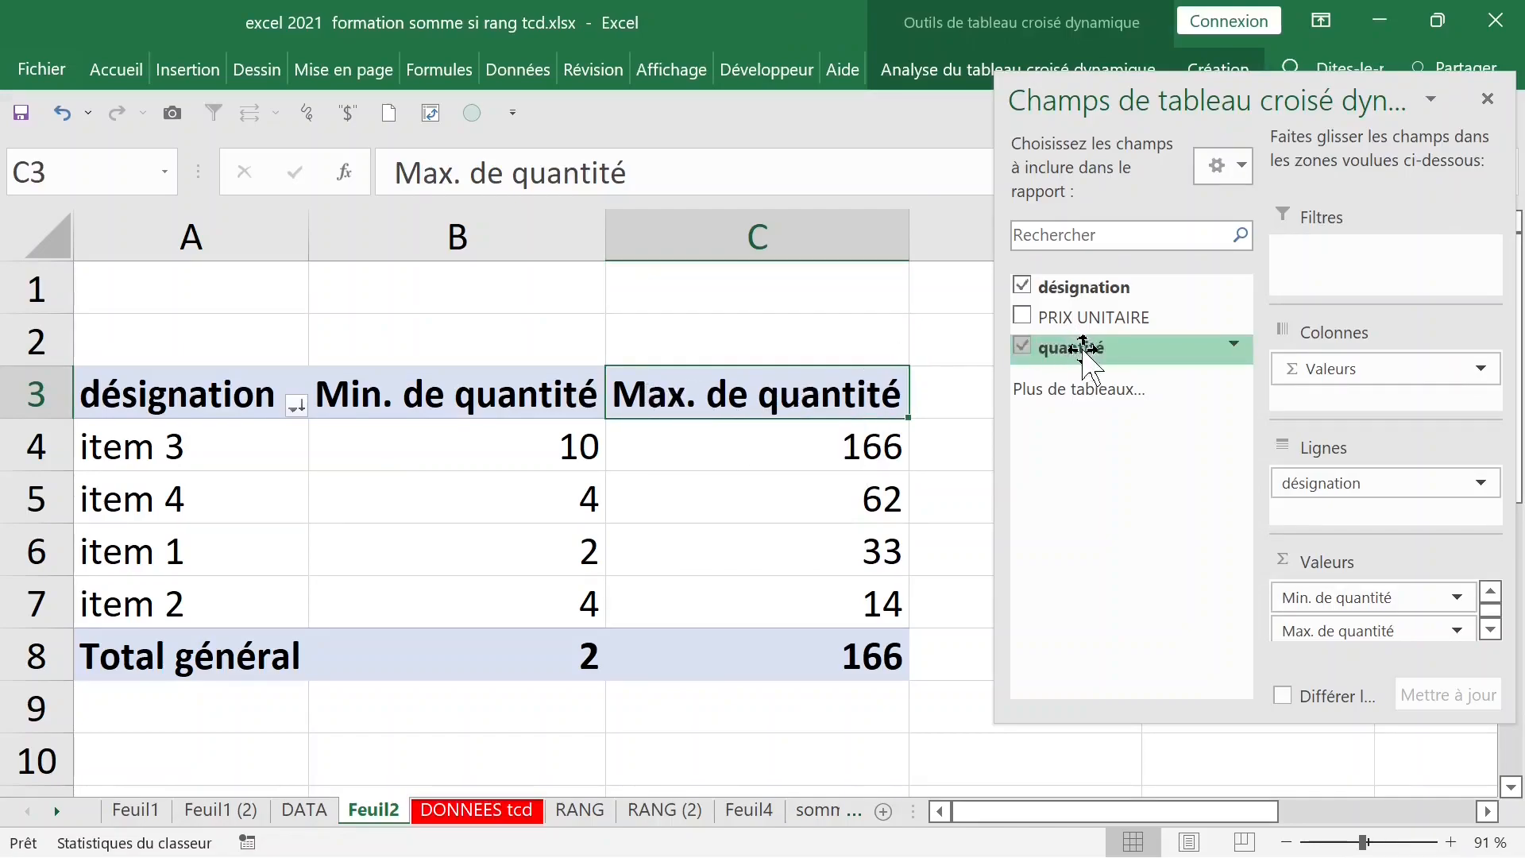
left_click_drag(1085, 351, 1327, 588)
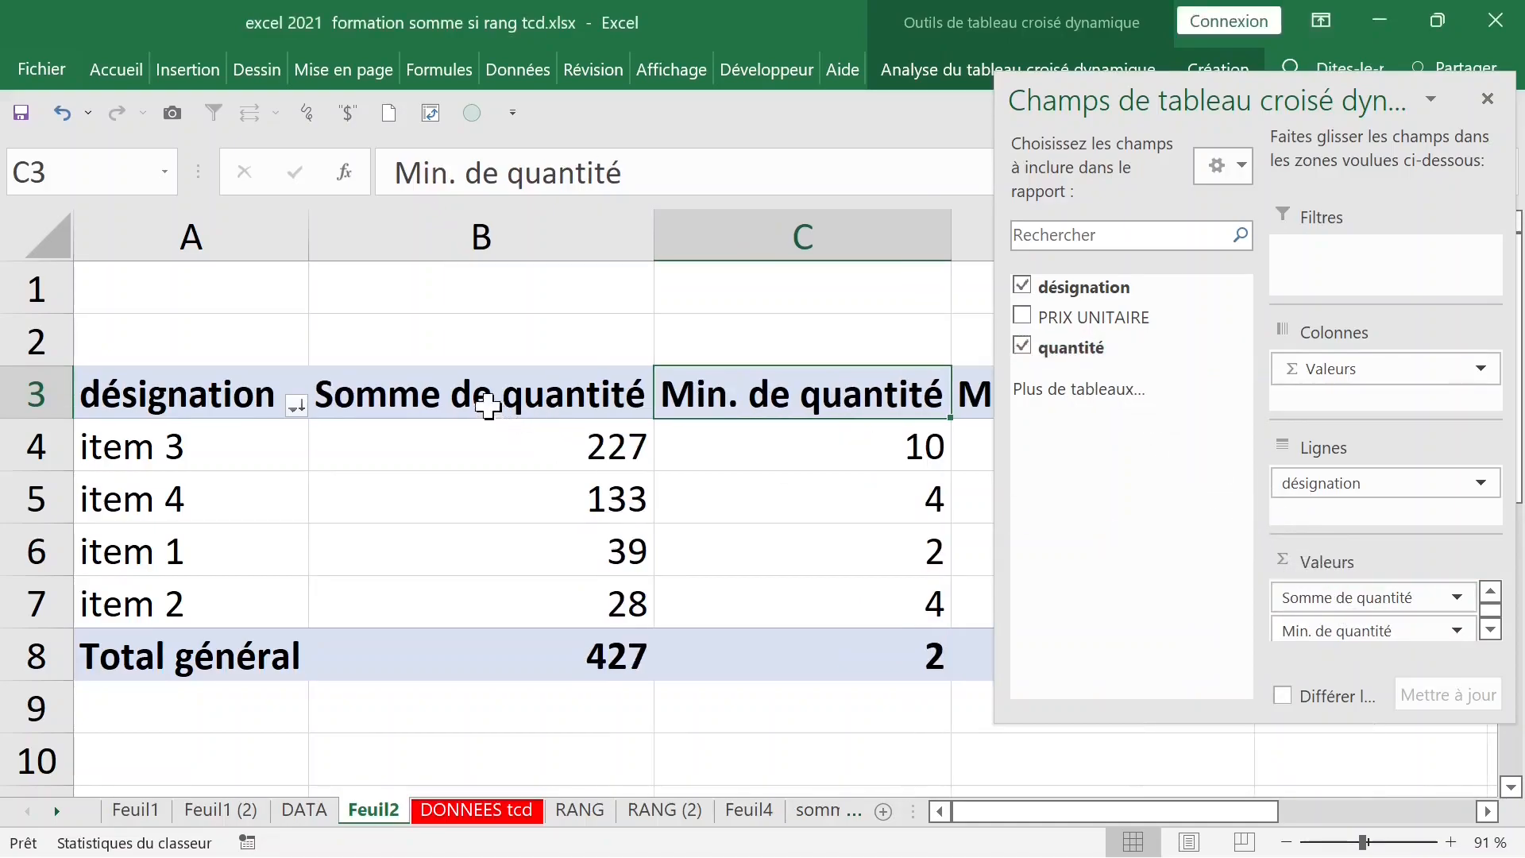
left_click(490, 407)
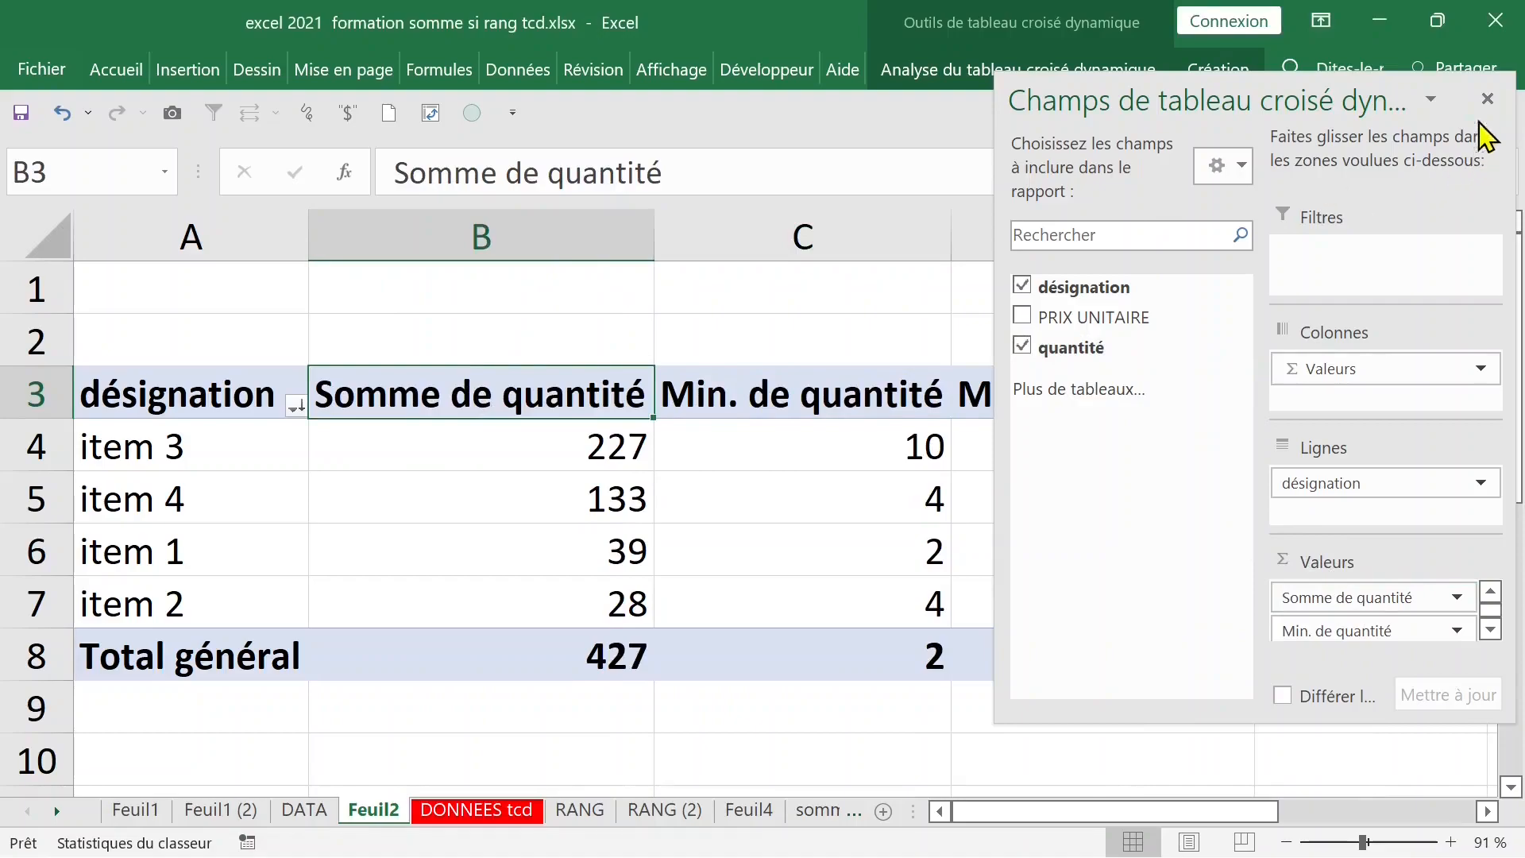
left_click(1488, 99)
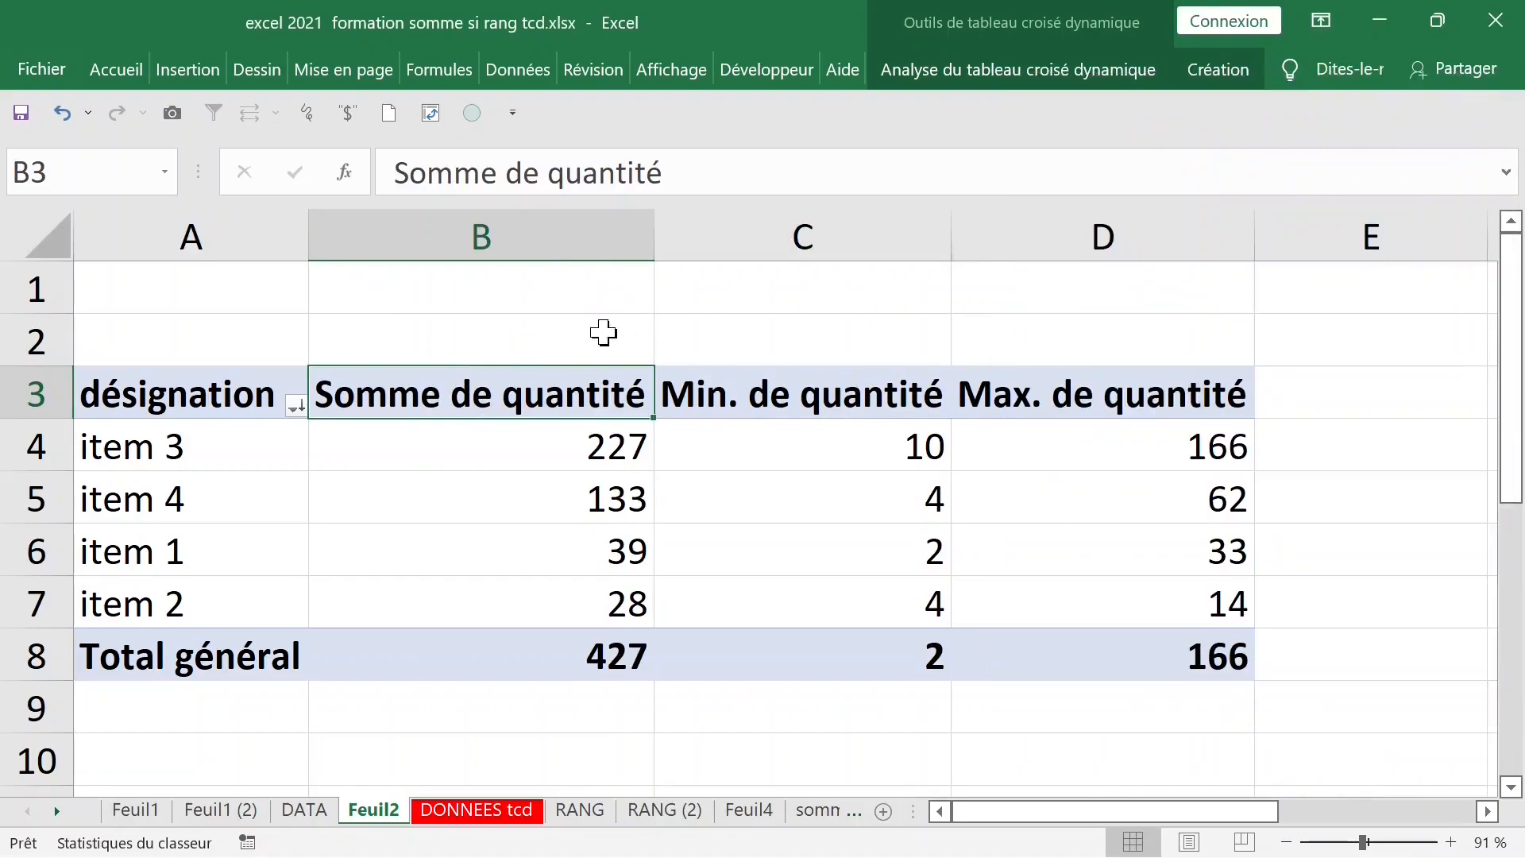
Step: Change the calculation of the Somme de quantité value field to Moyenne
double_click(493, 400)
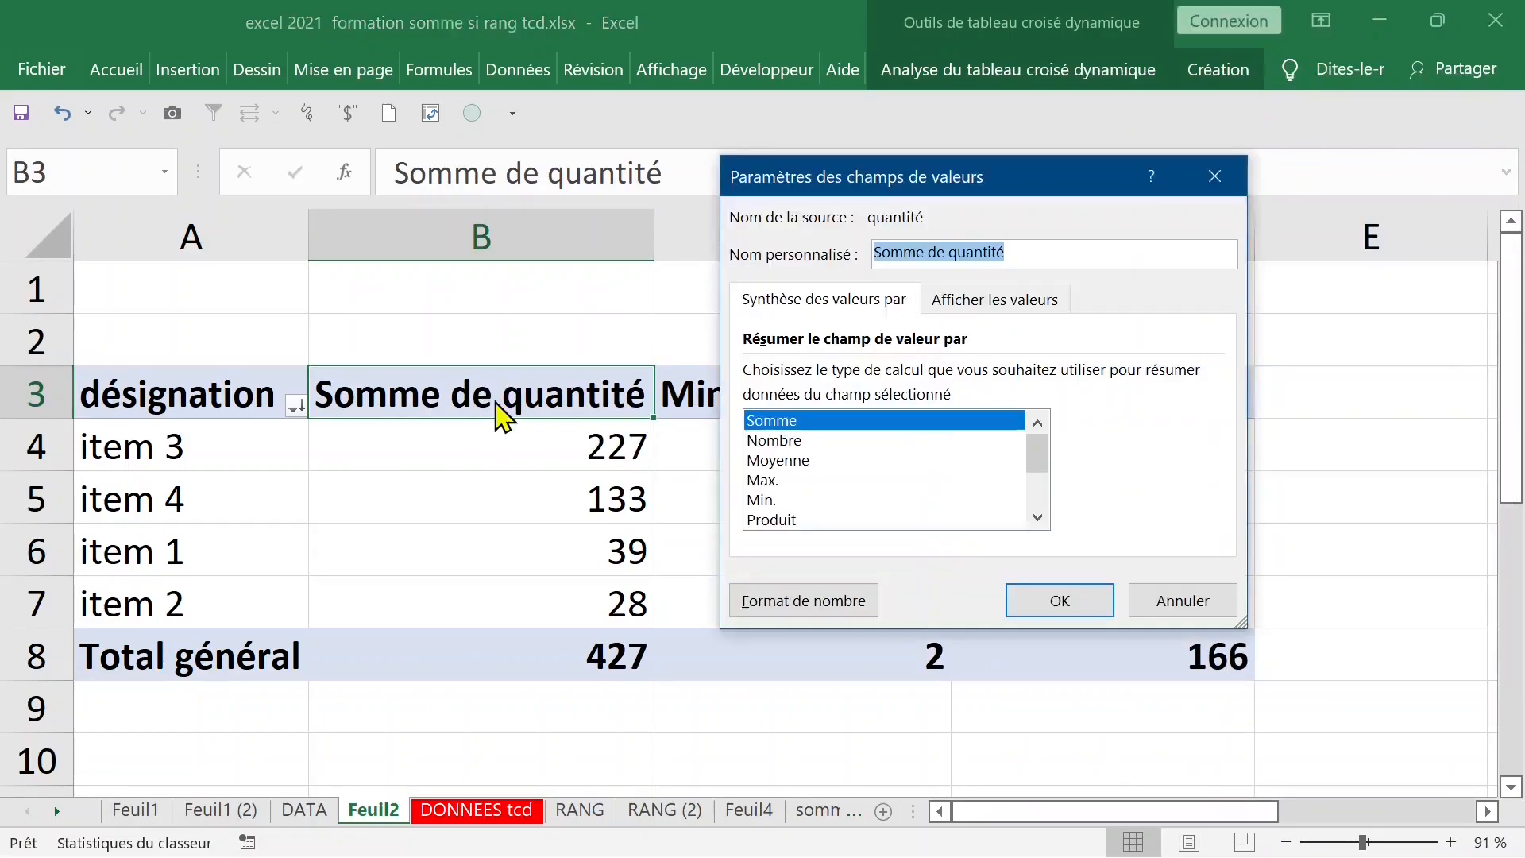
left_click(812, 460)
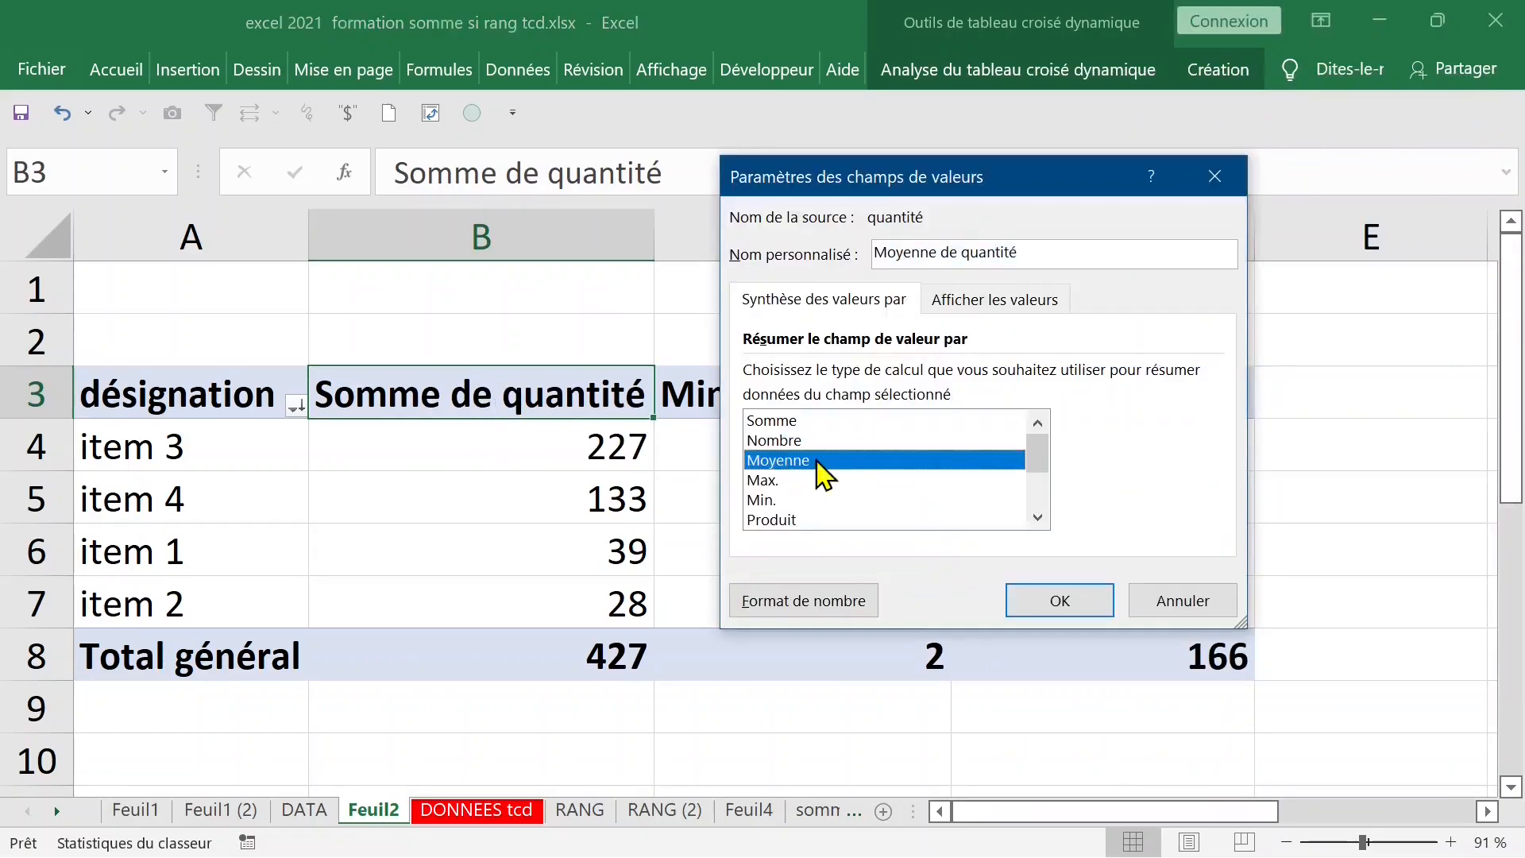
left_click(1056, 602)
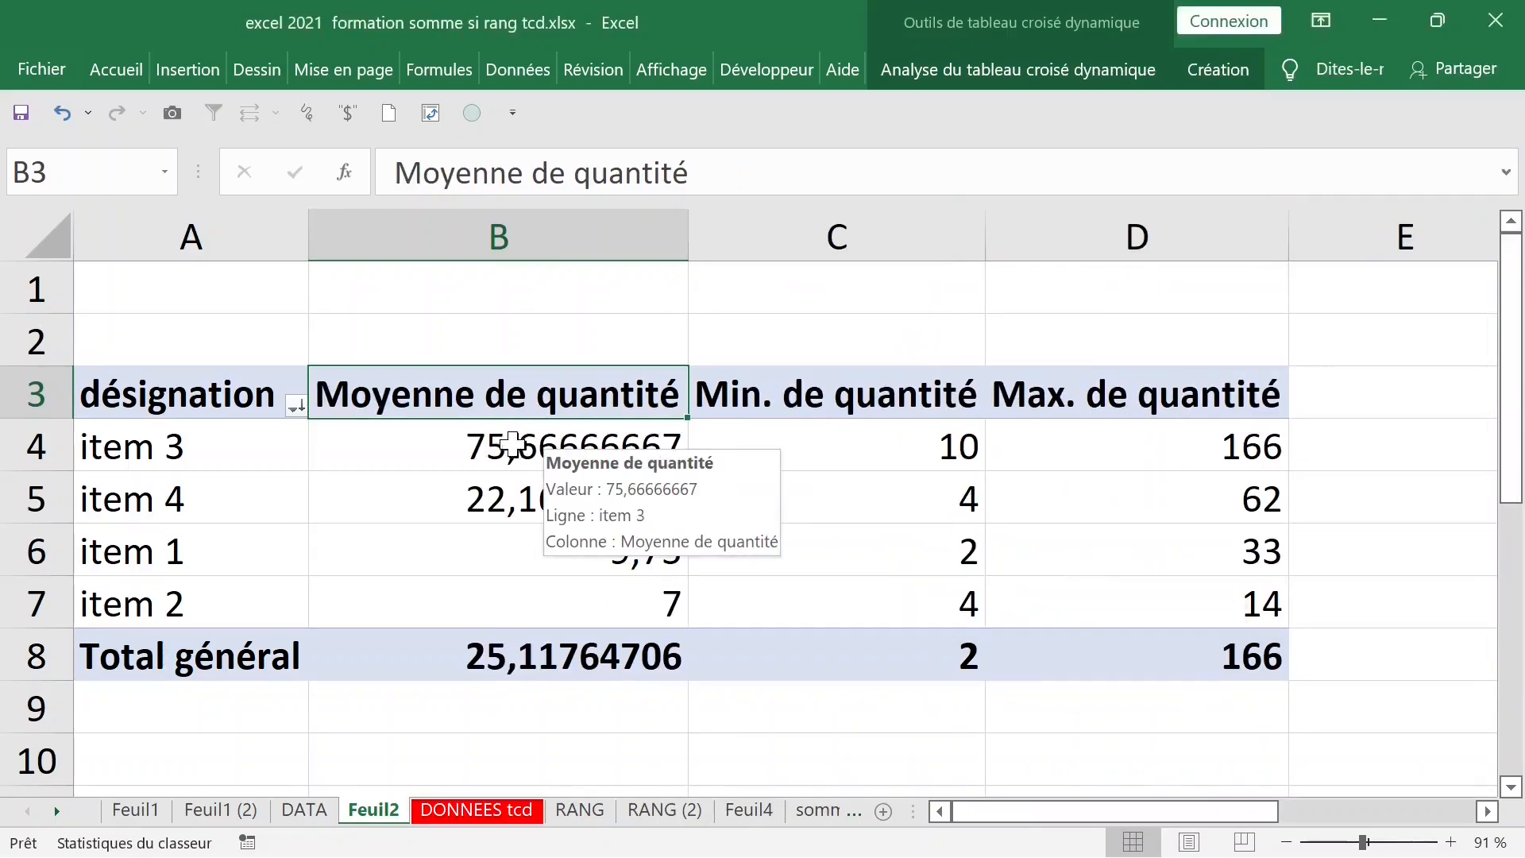
double_click(453, 398)
left_click(793, 421)
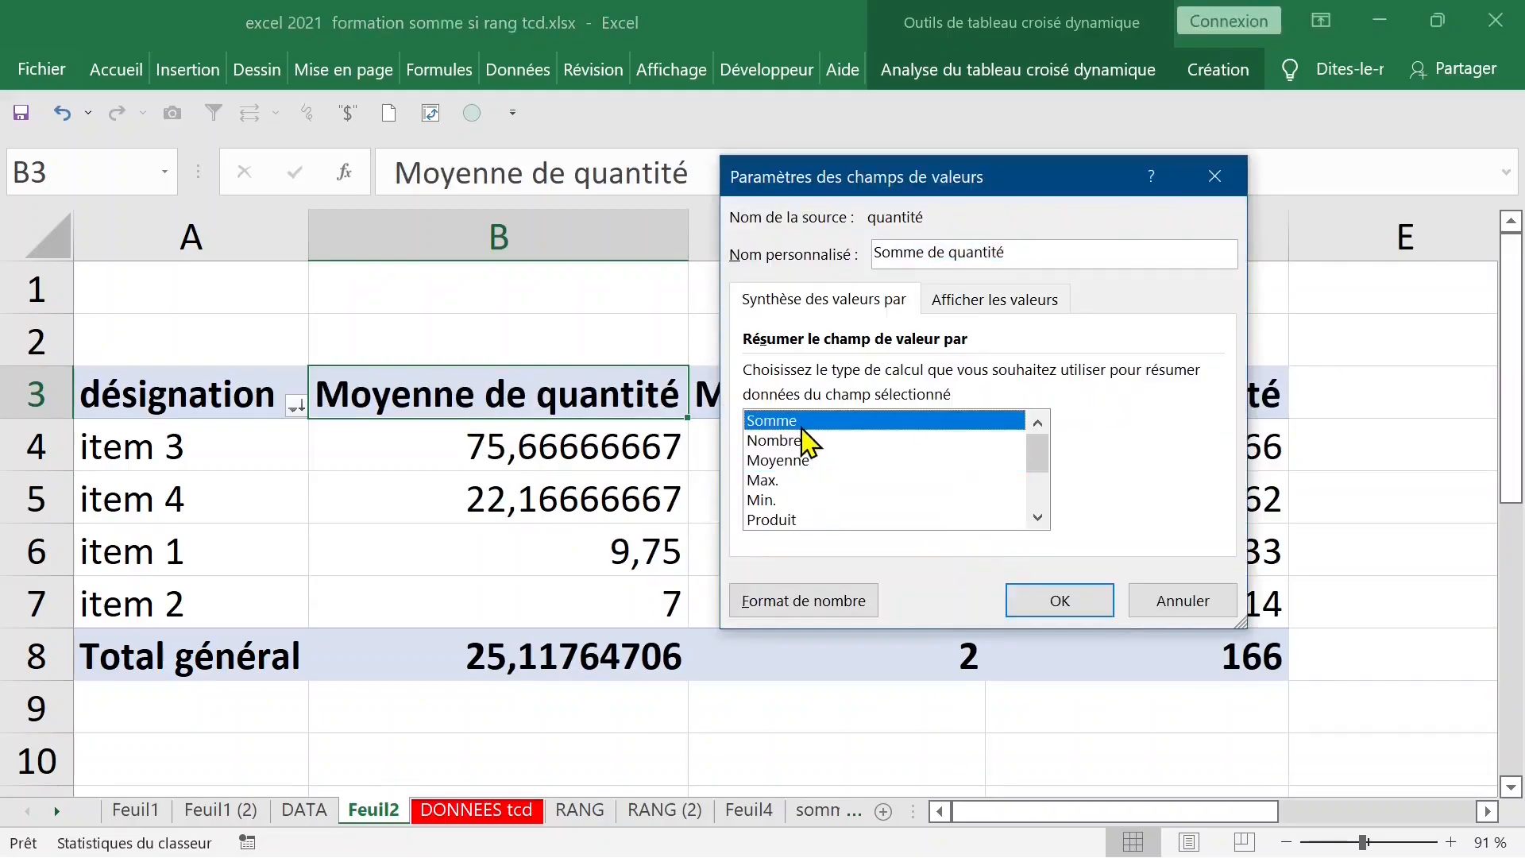
left_click(796, 461)
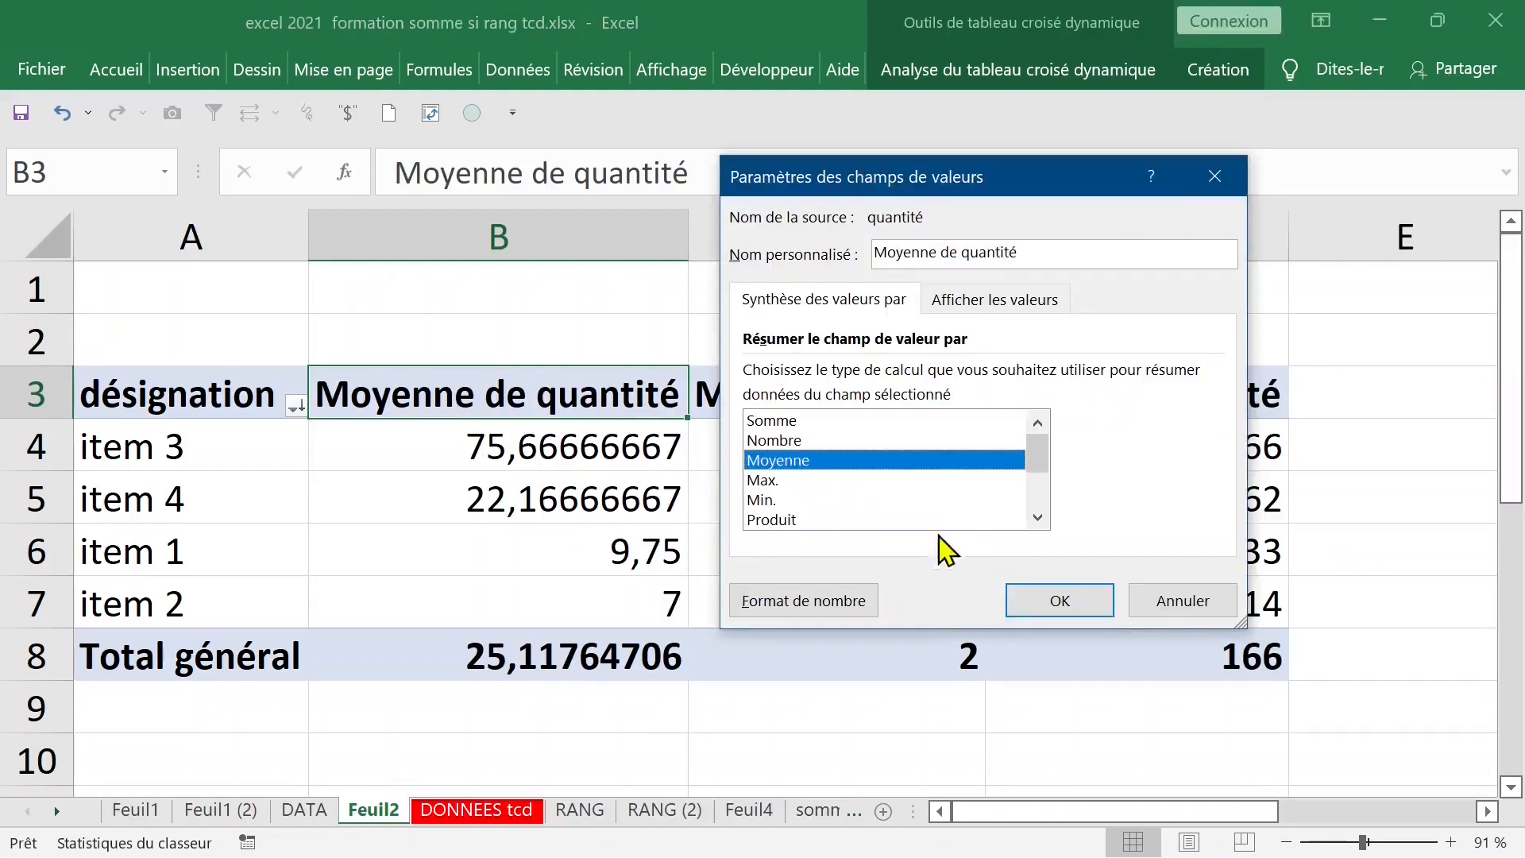
left_click(1057, 603)
Step: Format the Moyenne de quantité values with the Nombre category and 0 decimal places
left_click_drag(595, 445, 588, 644)
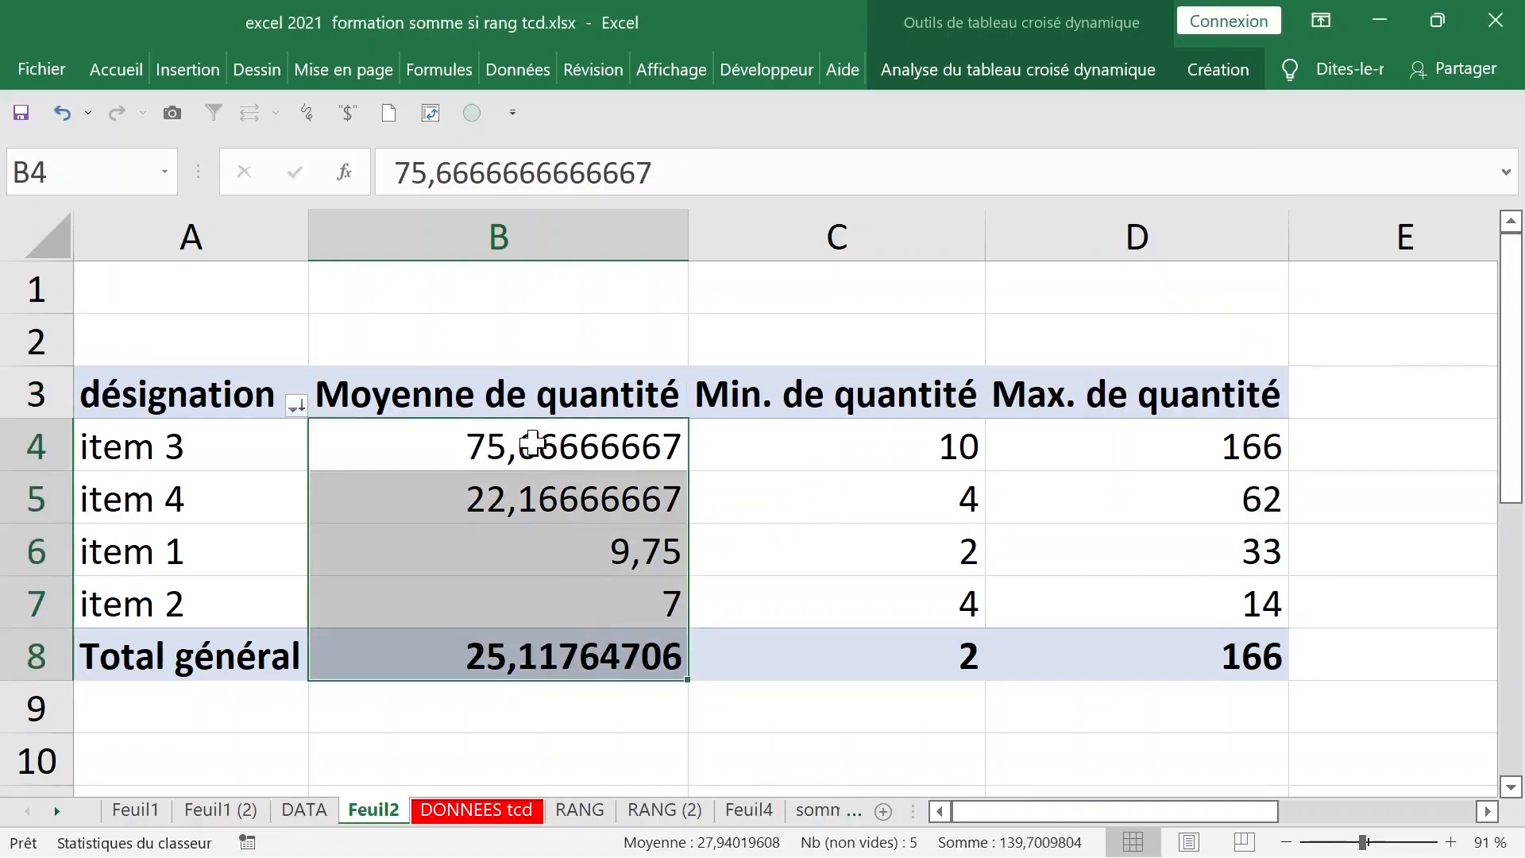
left_click(495, 446)
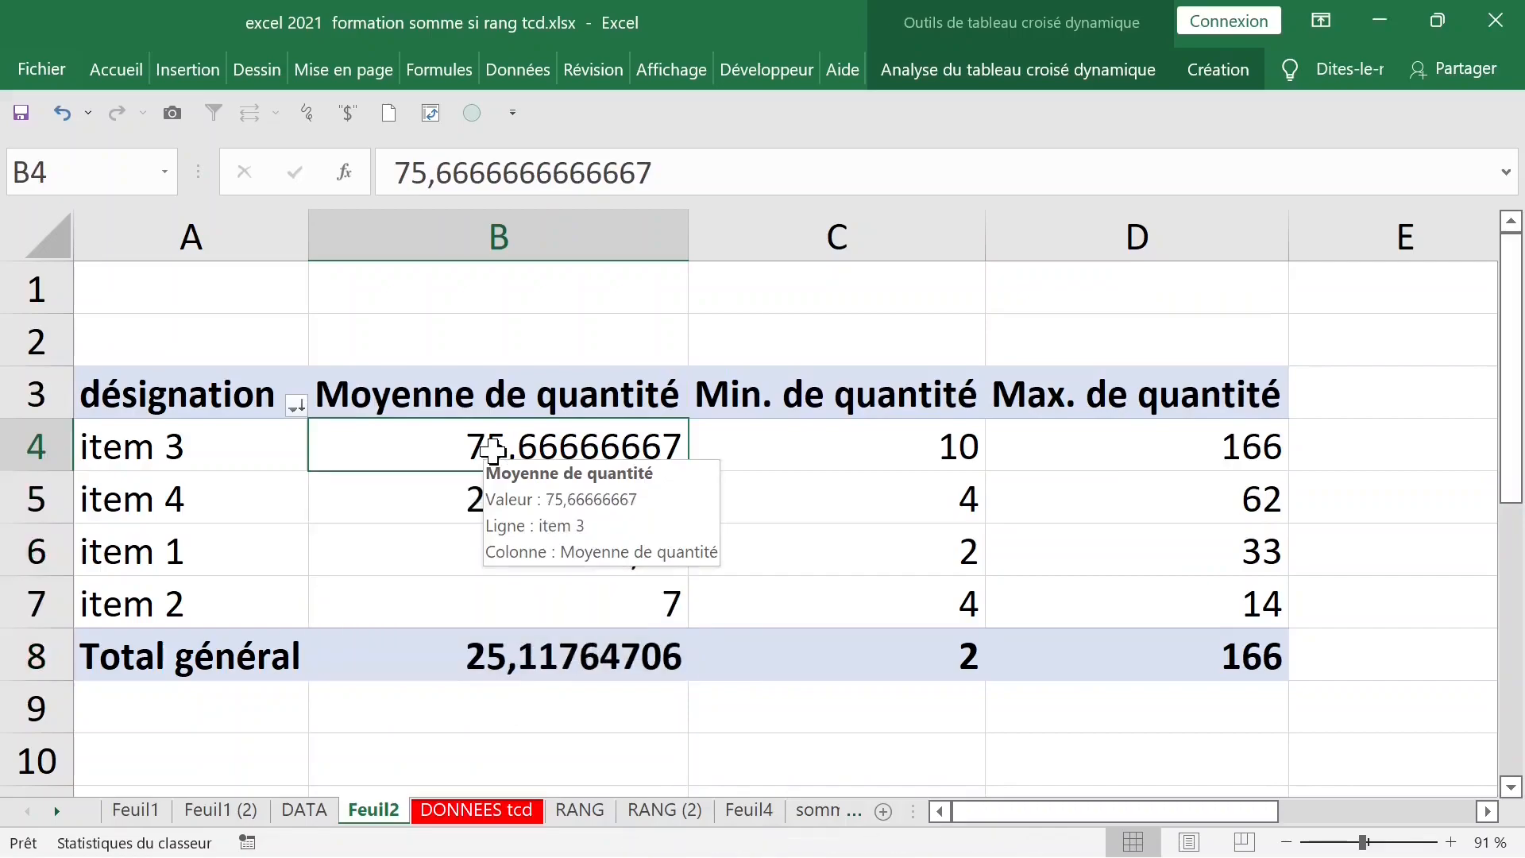
right_click(496, 454)
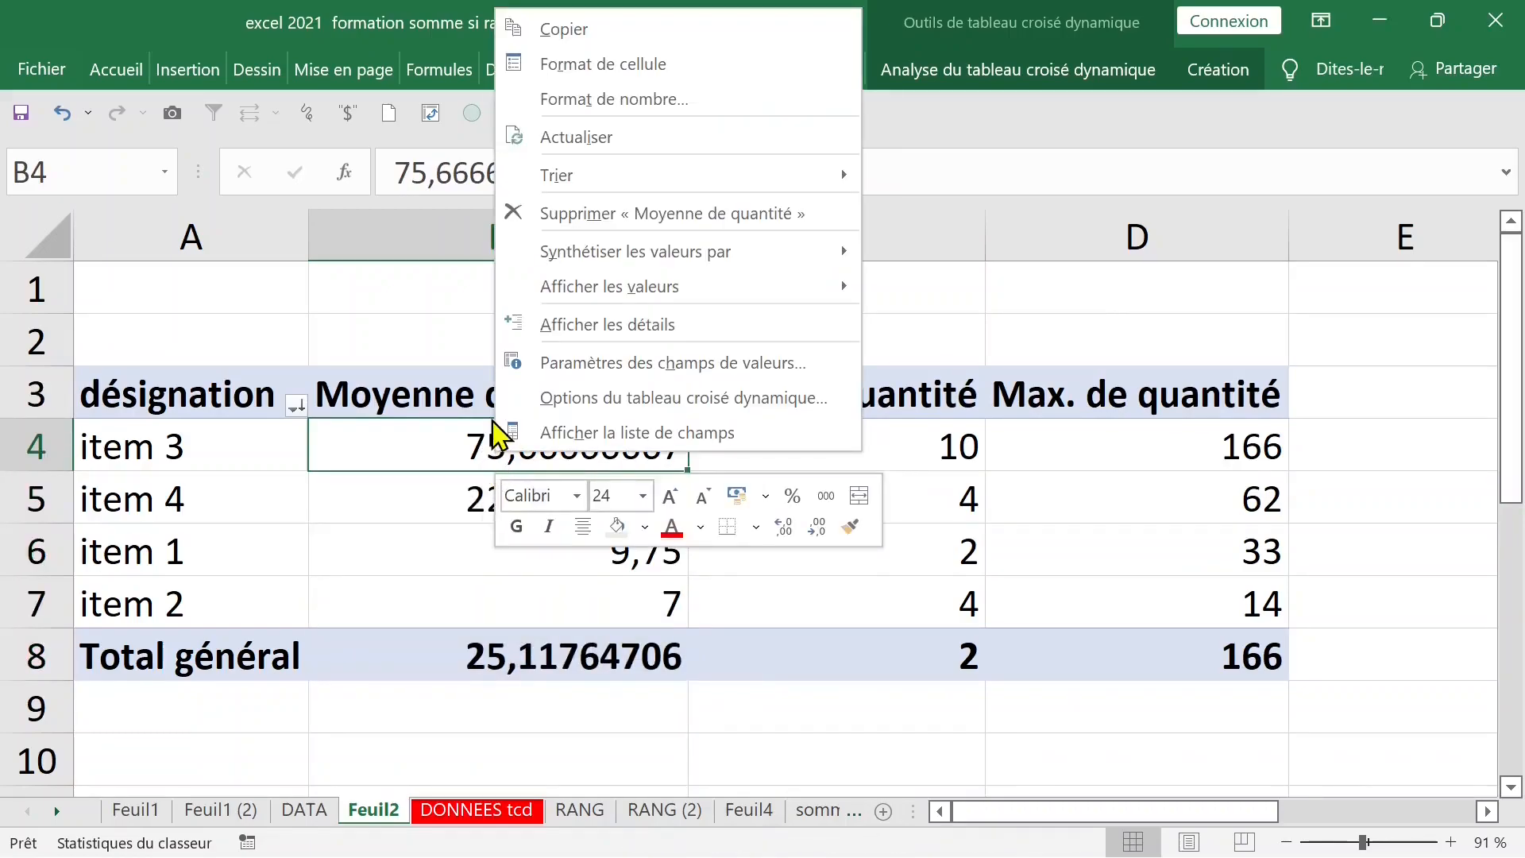
left_click(674, 100)
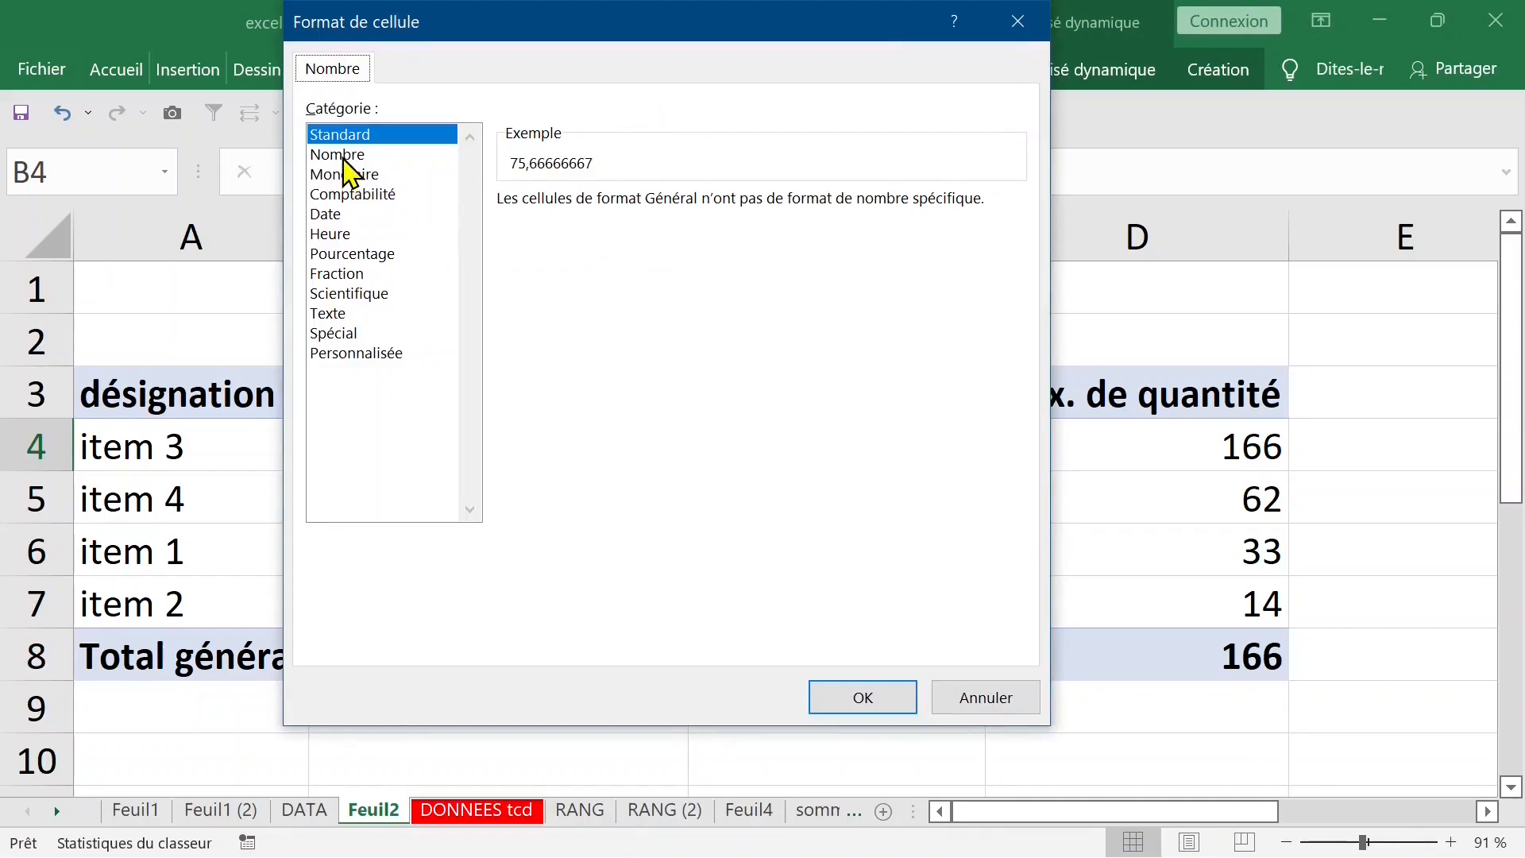
left_click(346, 156)
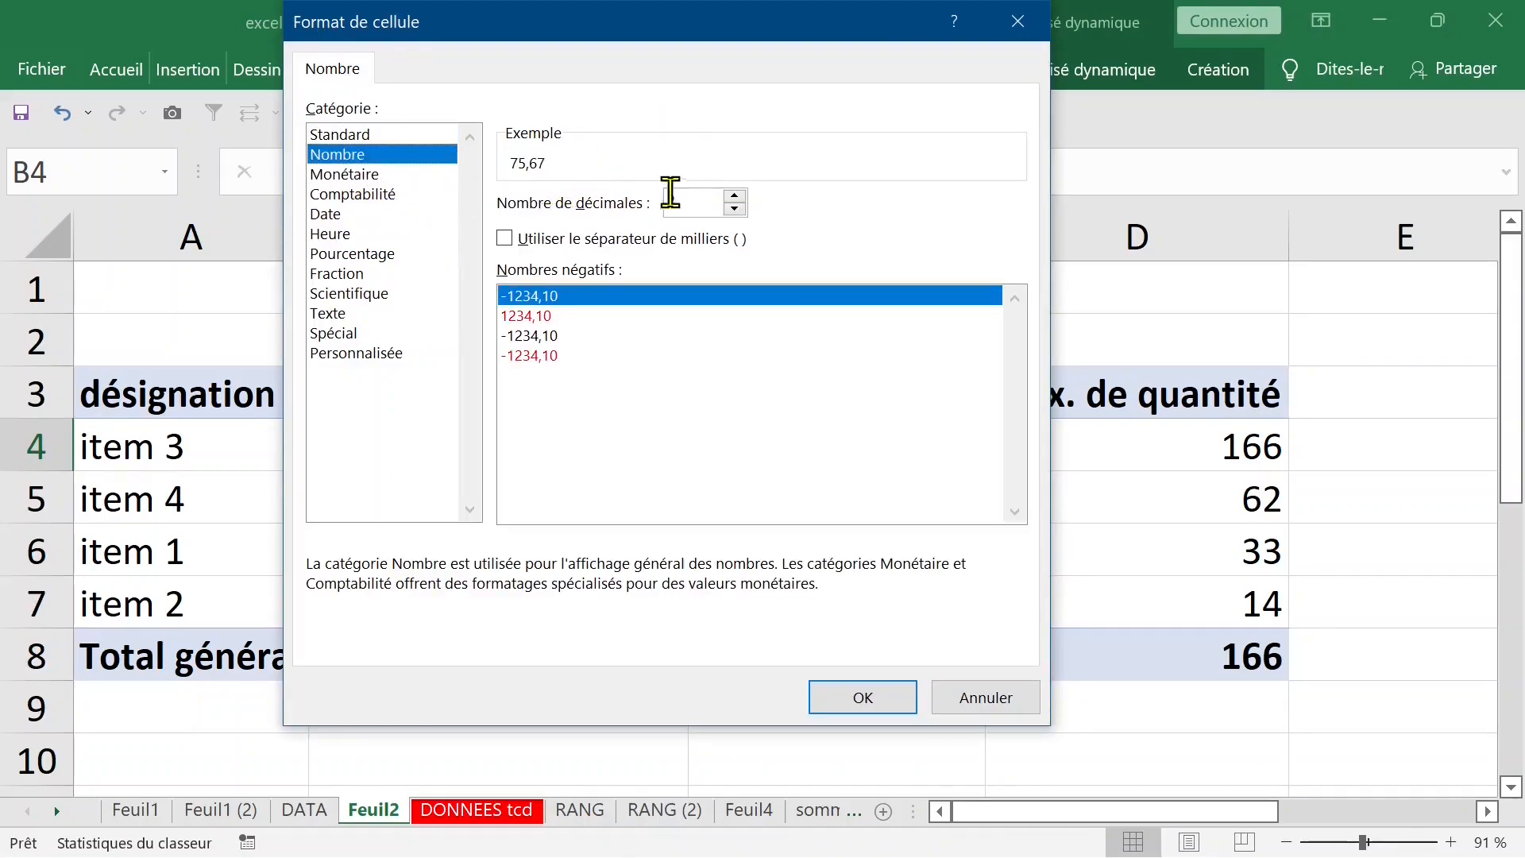
left_click(735, 209)
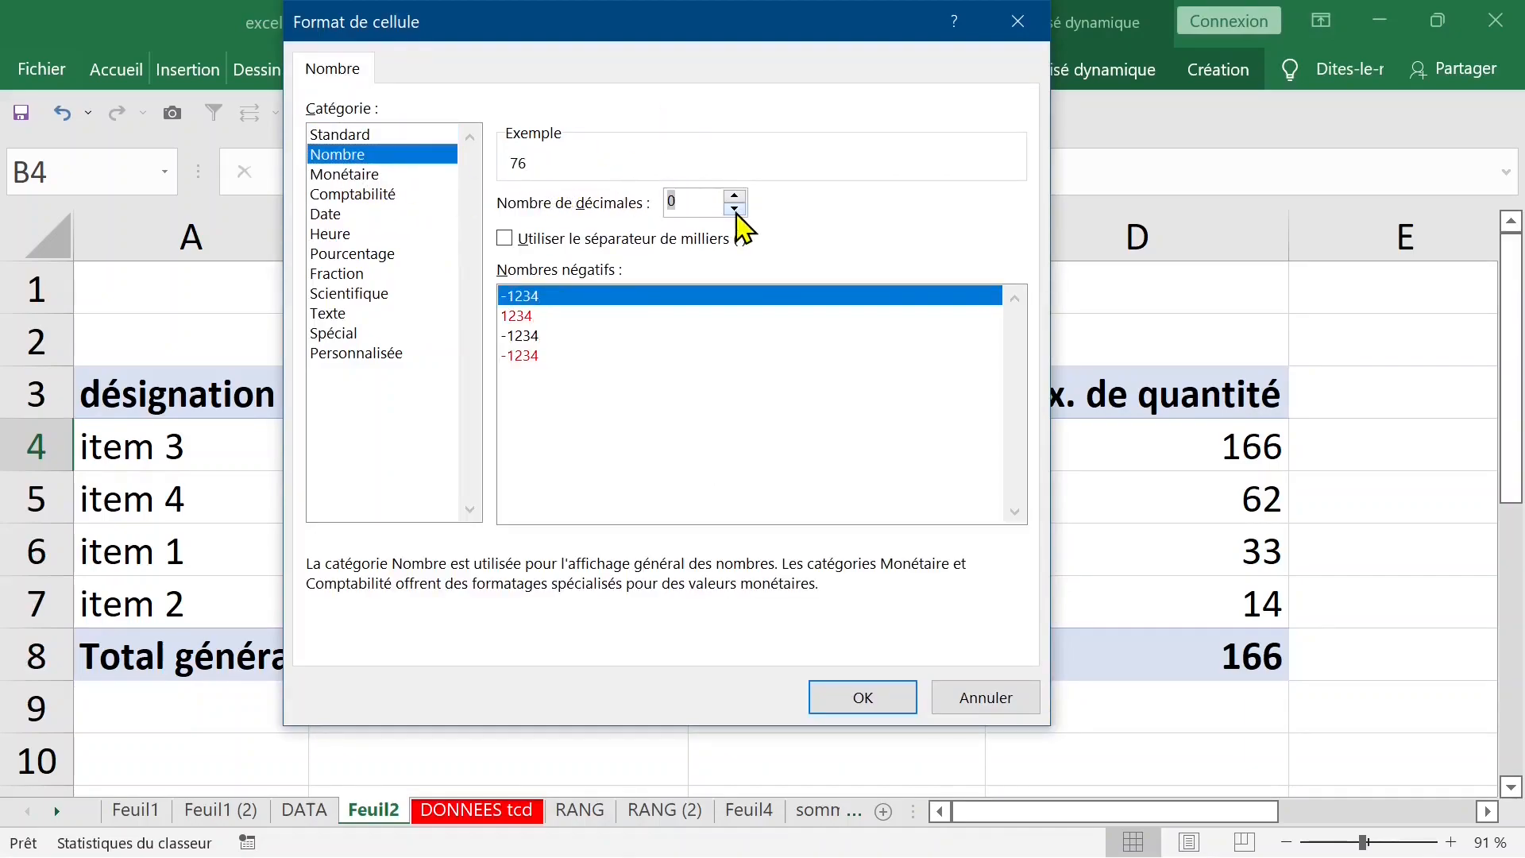
left_click(872, 697)
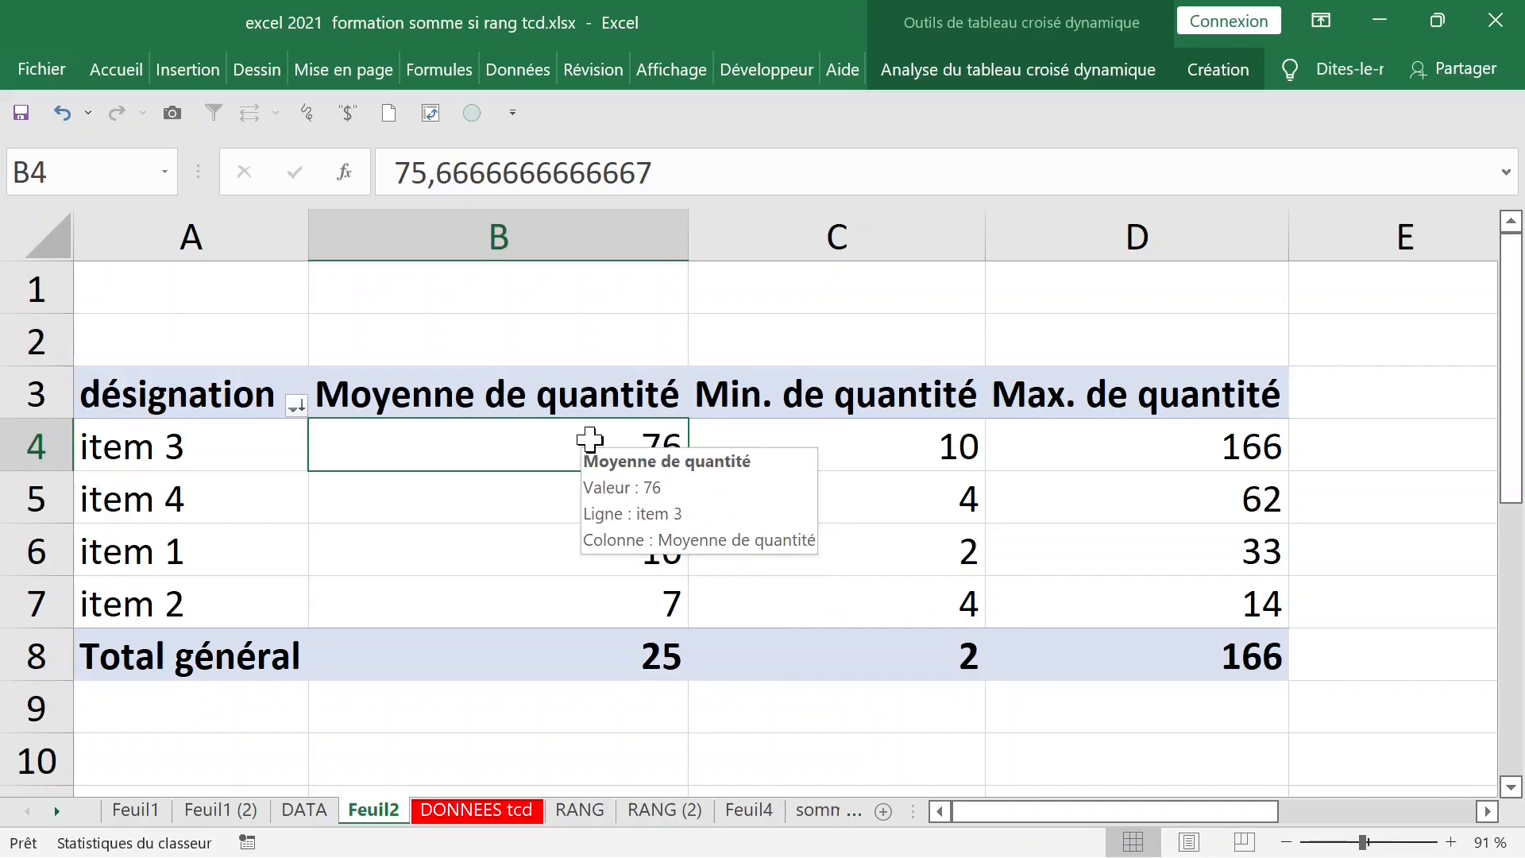
left_click(559, 398)
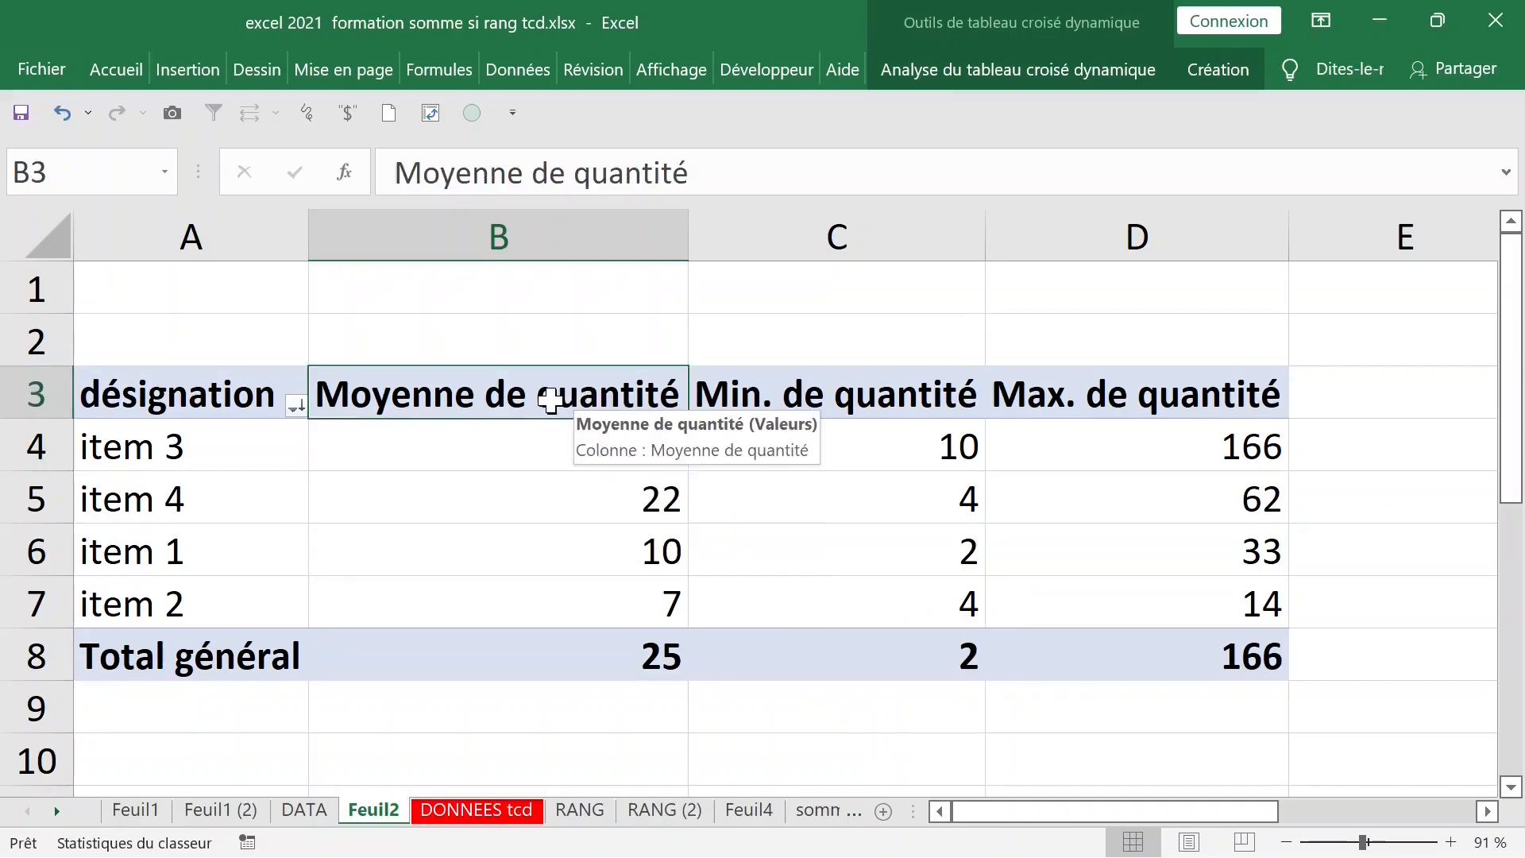
double_click(551, 399)
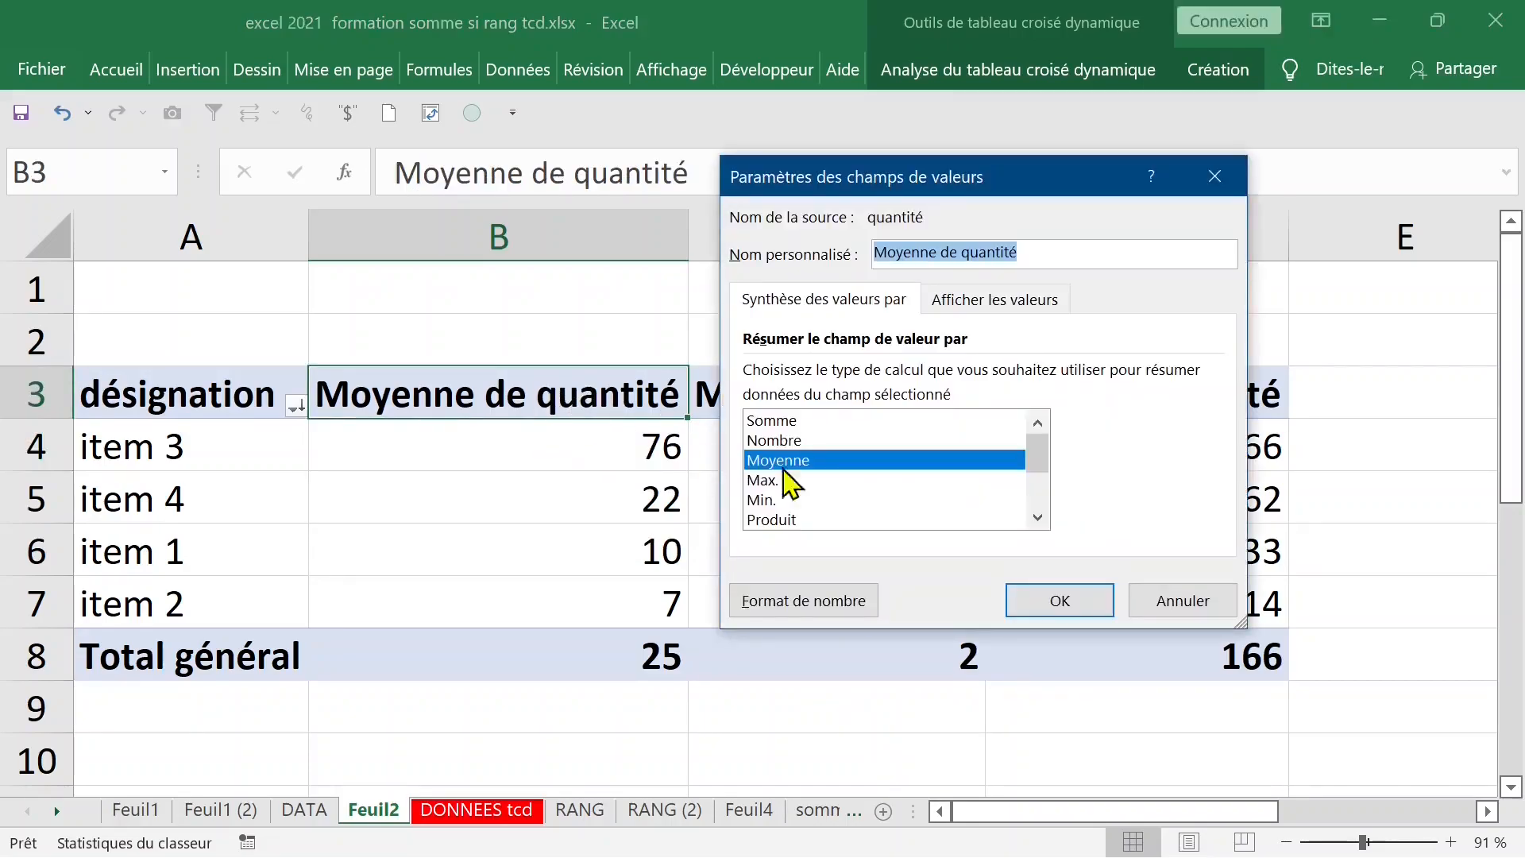
left_click(1183, 604)
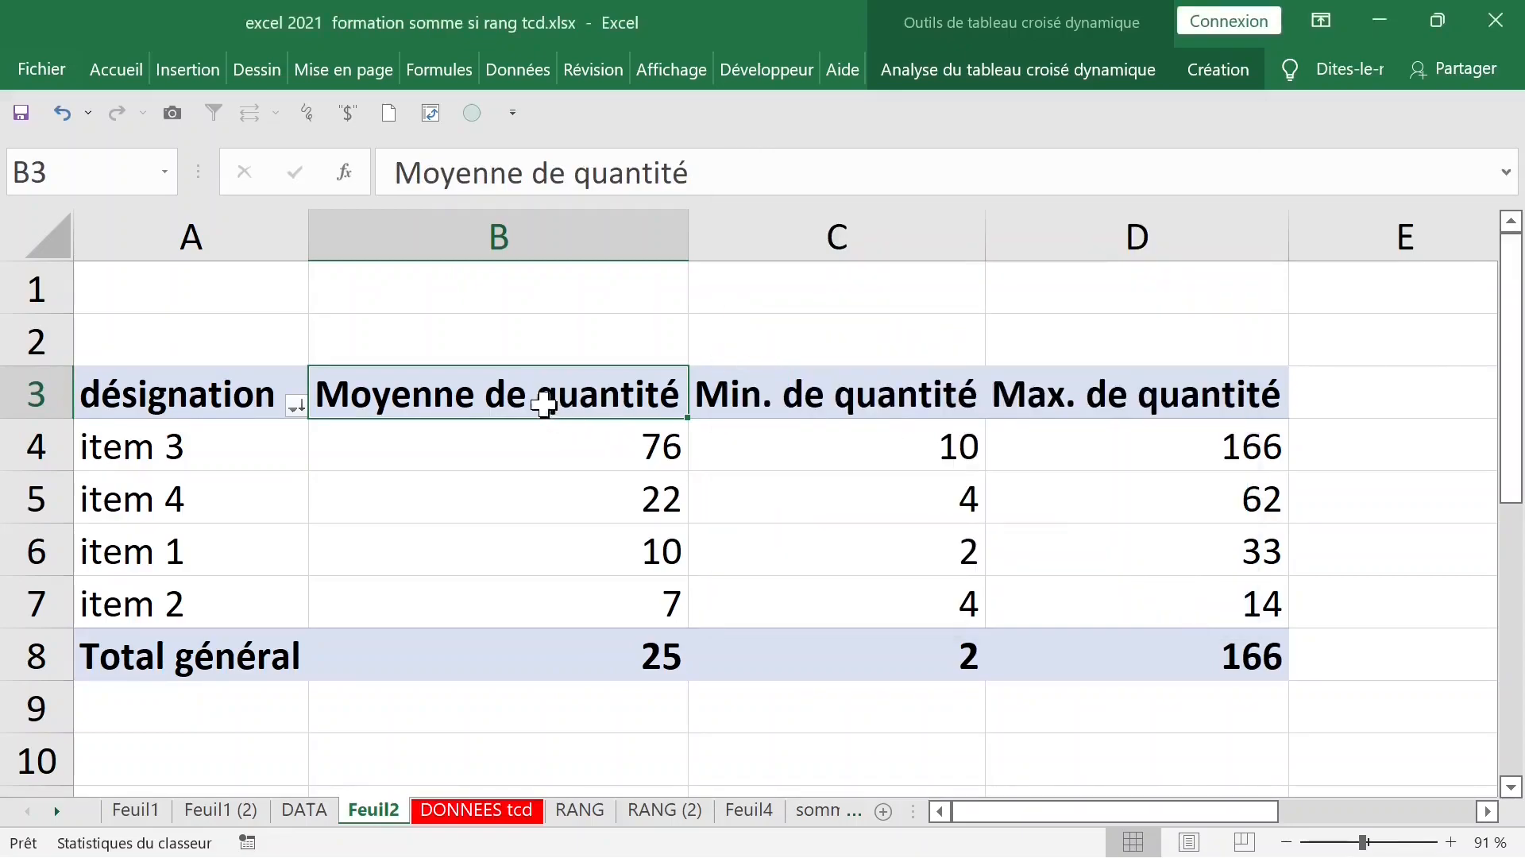
Step: Remove all value fields from the pivot table at once, leaving only désignation in the rows
right_click(497, 402)
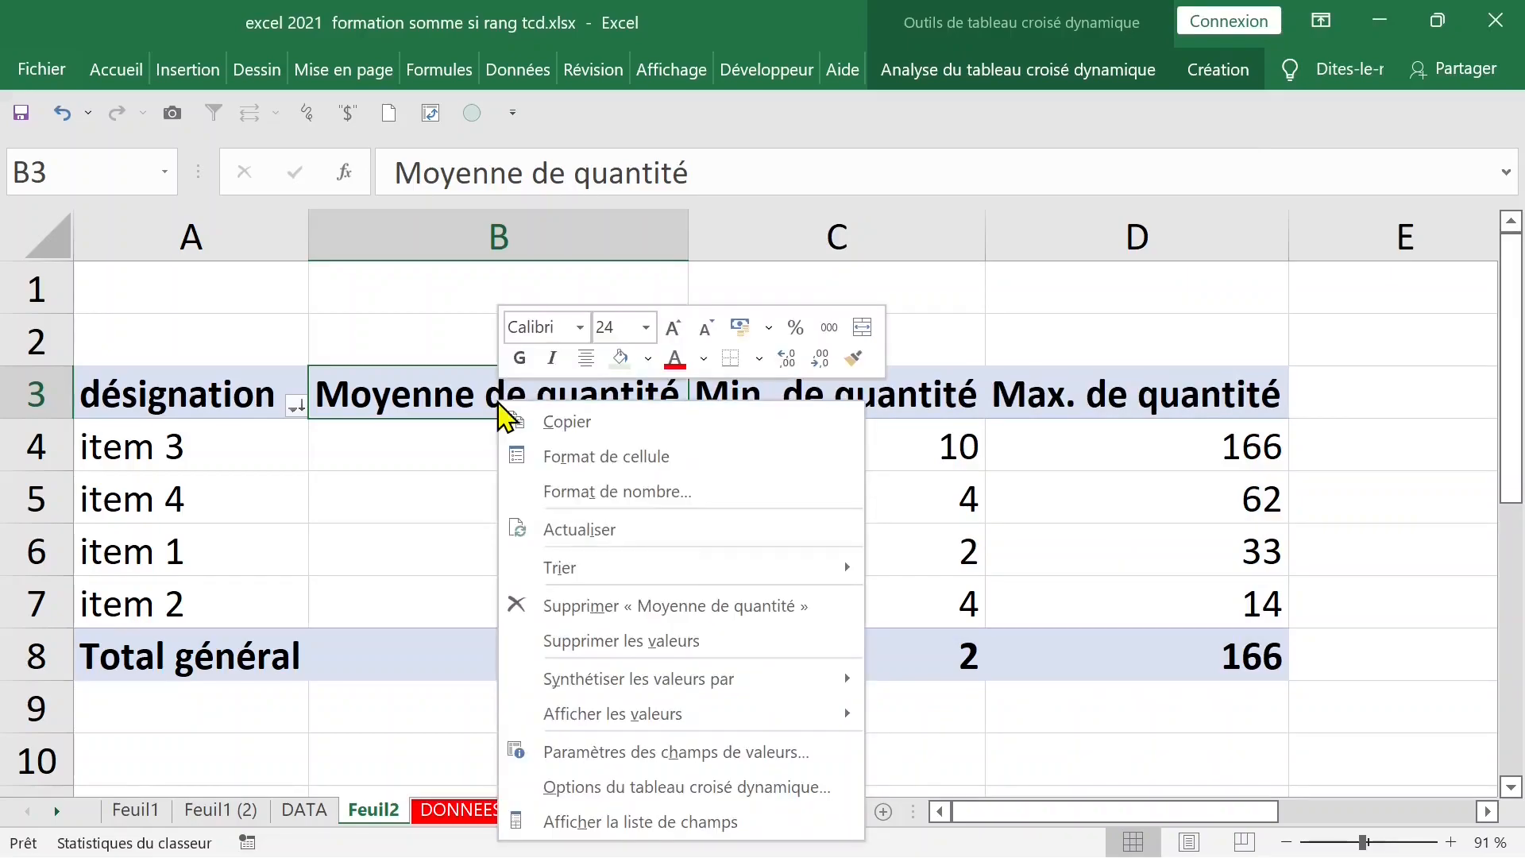
left_click(680, 641)
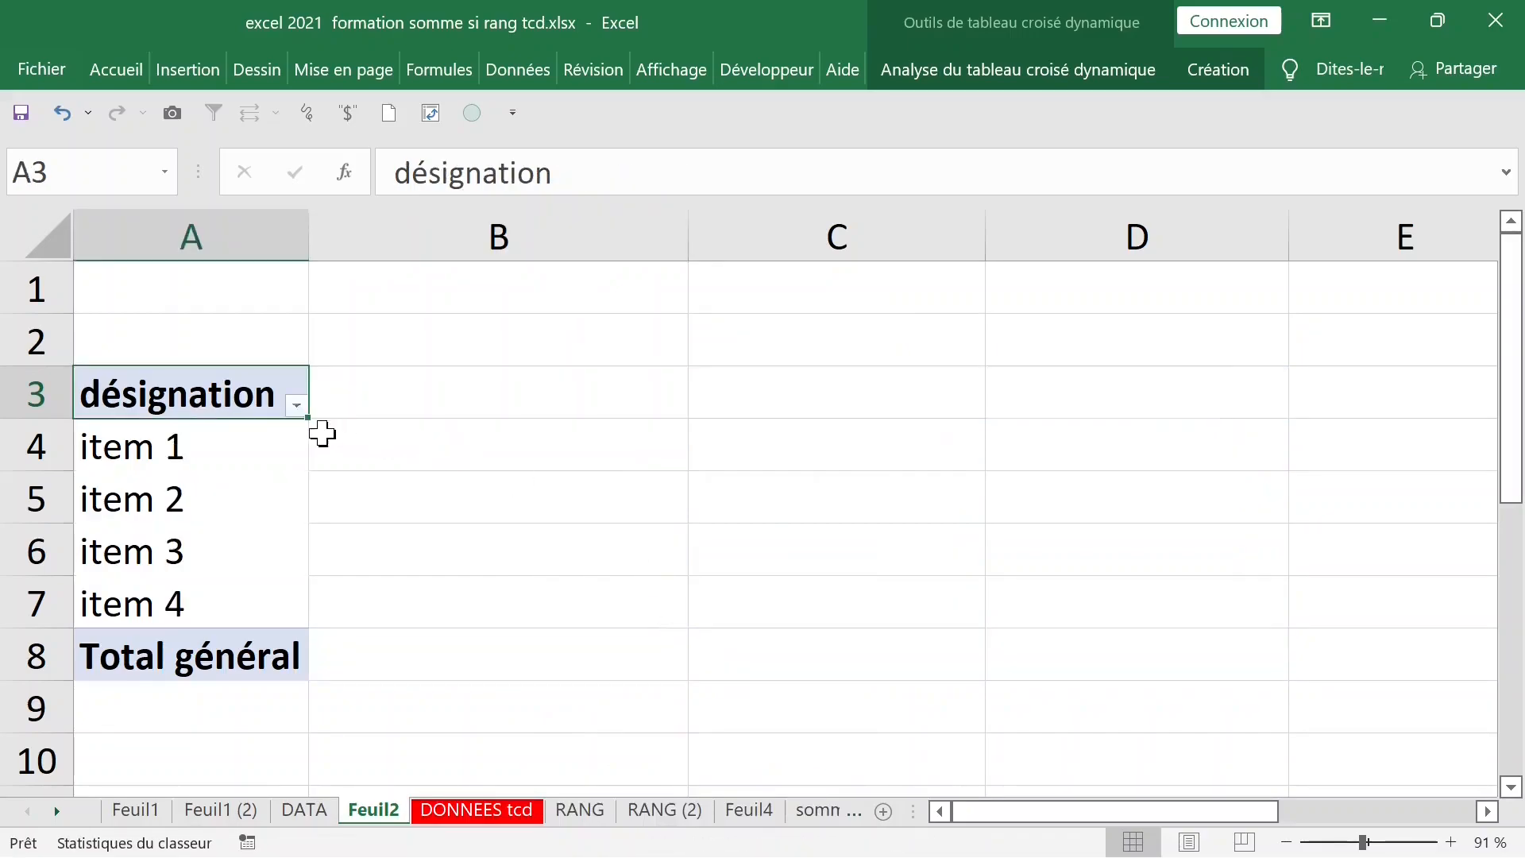
Step: Display the pivot table field list again and add quantité to the empty Values area
left_click(200, 448)
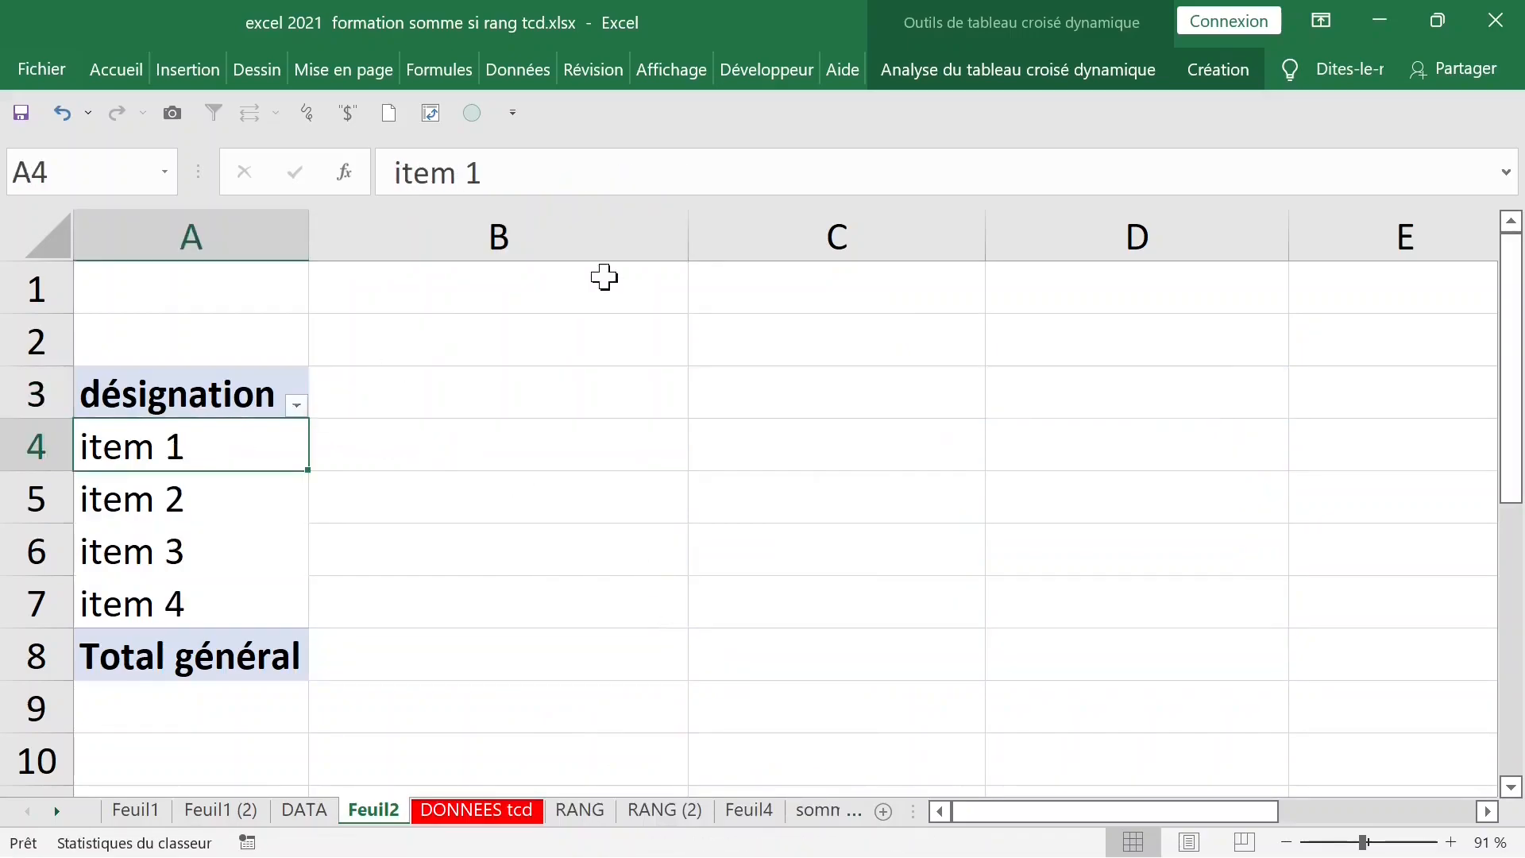
left_click(1225, 64)
left_click(1077, 72)
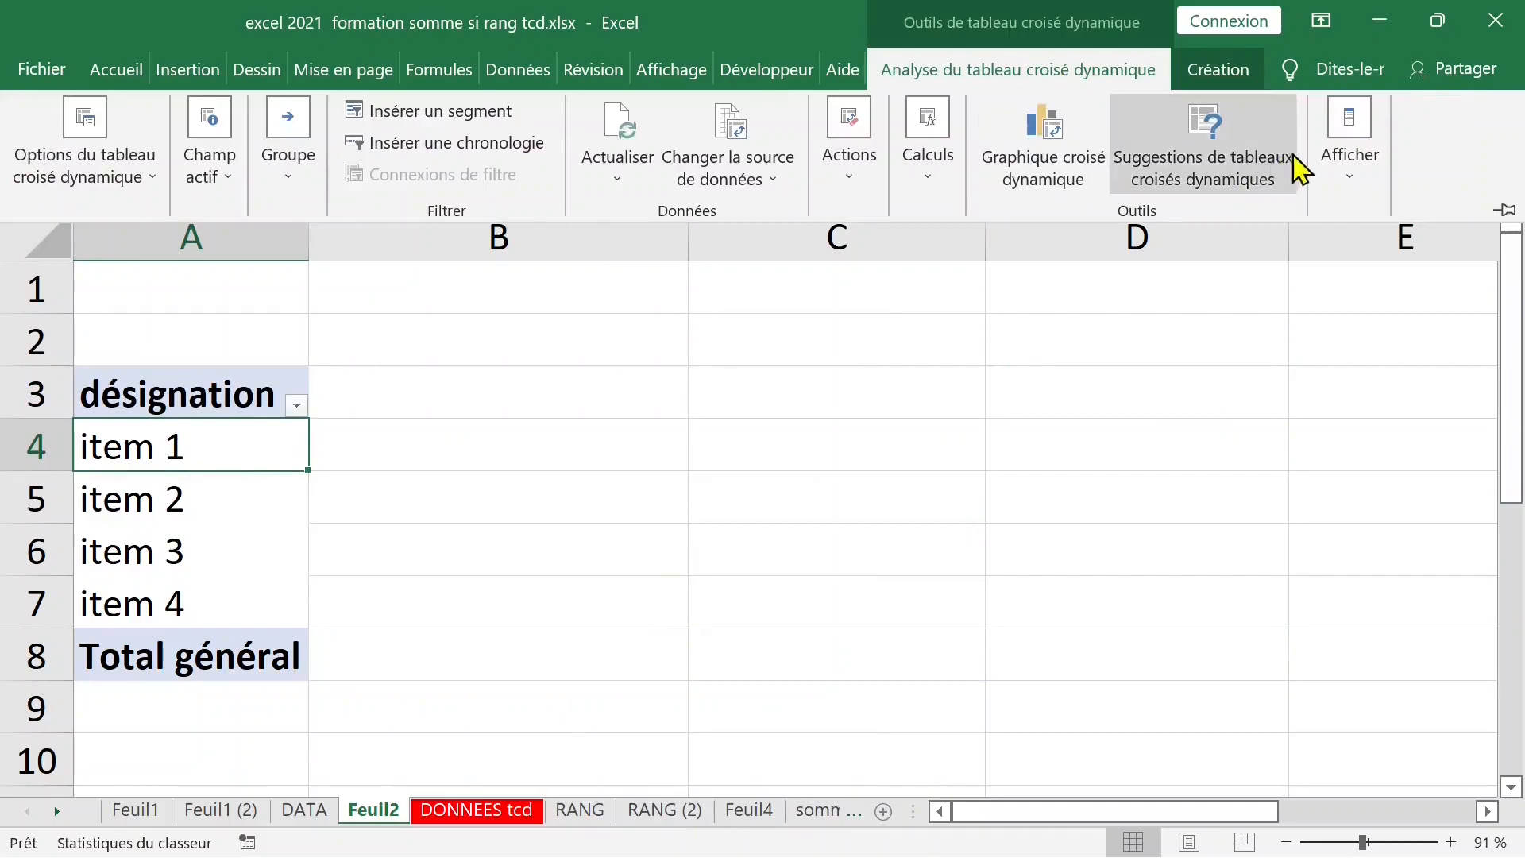
left_click(1368, 165)
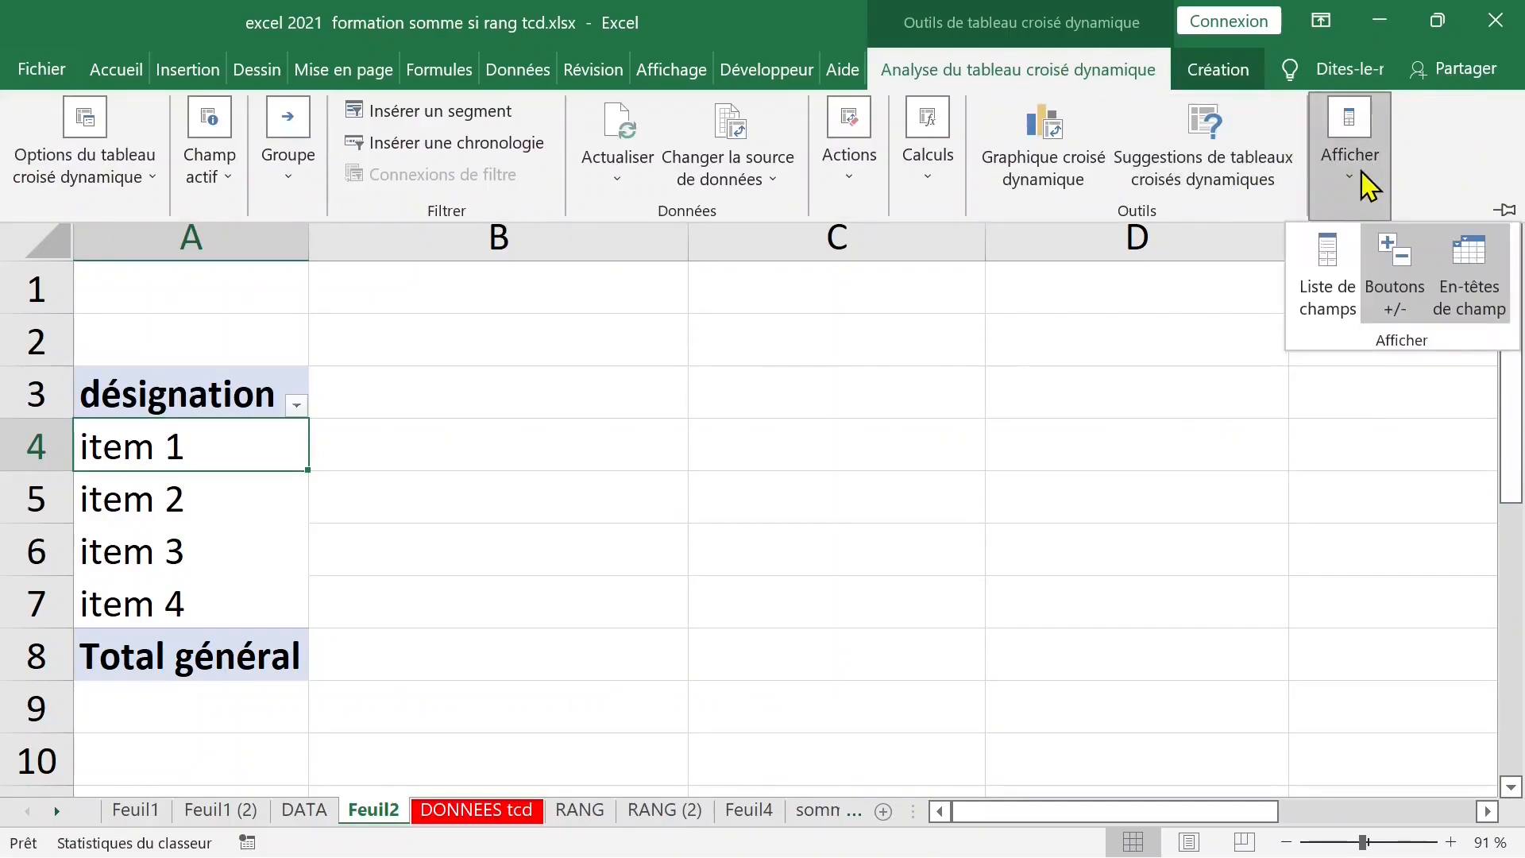
left_click(1354, 267)
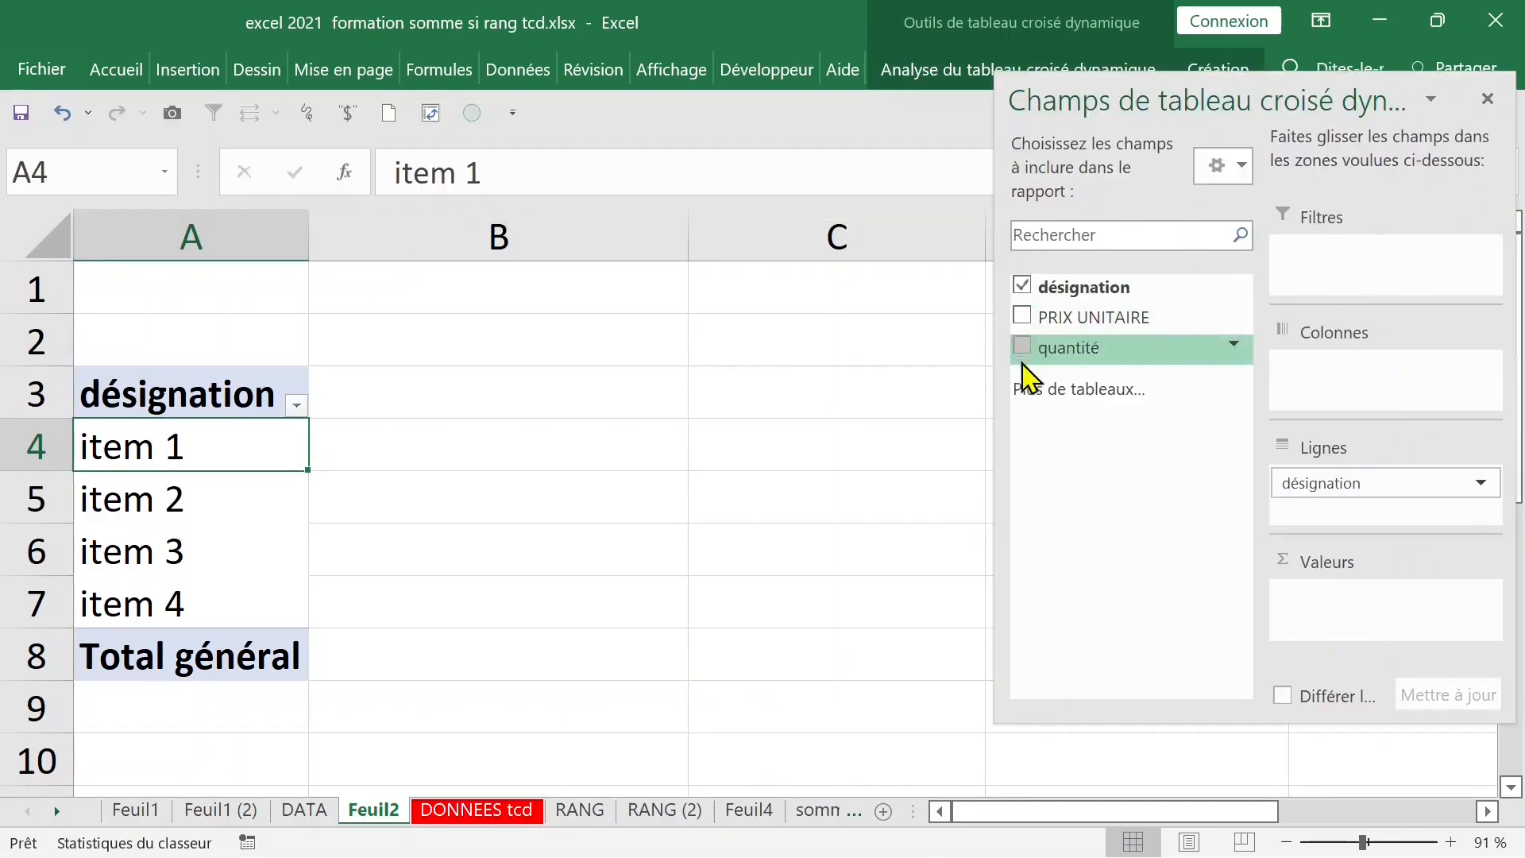
left_click_drag(1083, 348, 1321, 595)
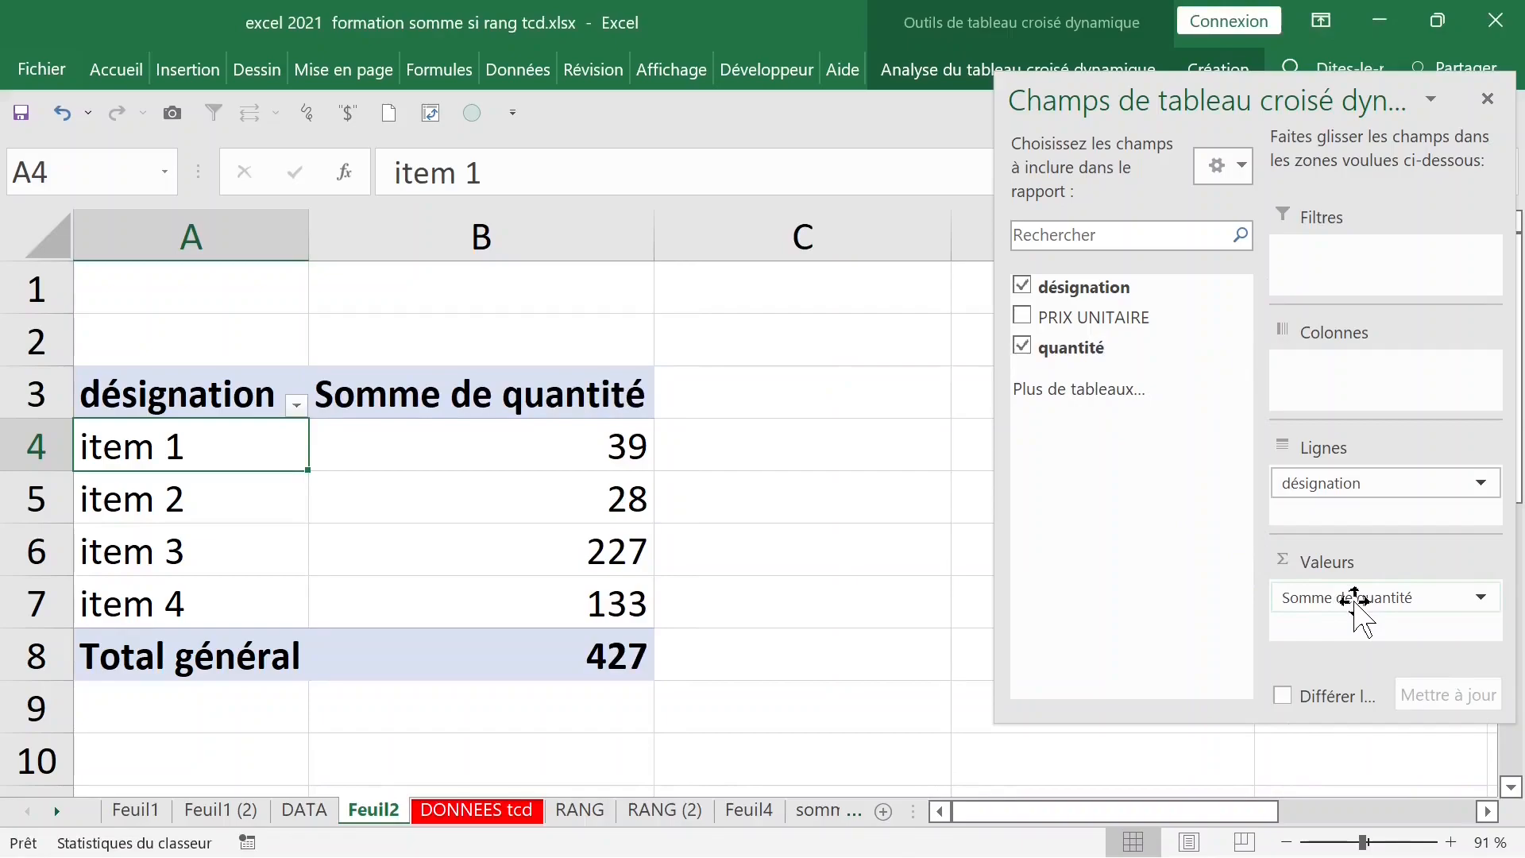
Step: Show the Somme de quantité values as % du total de la colonne
double_click(526, 405)
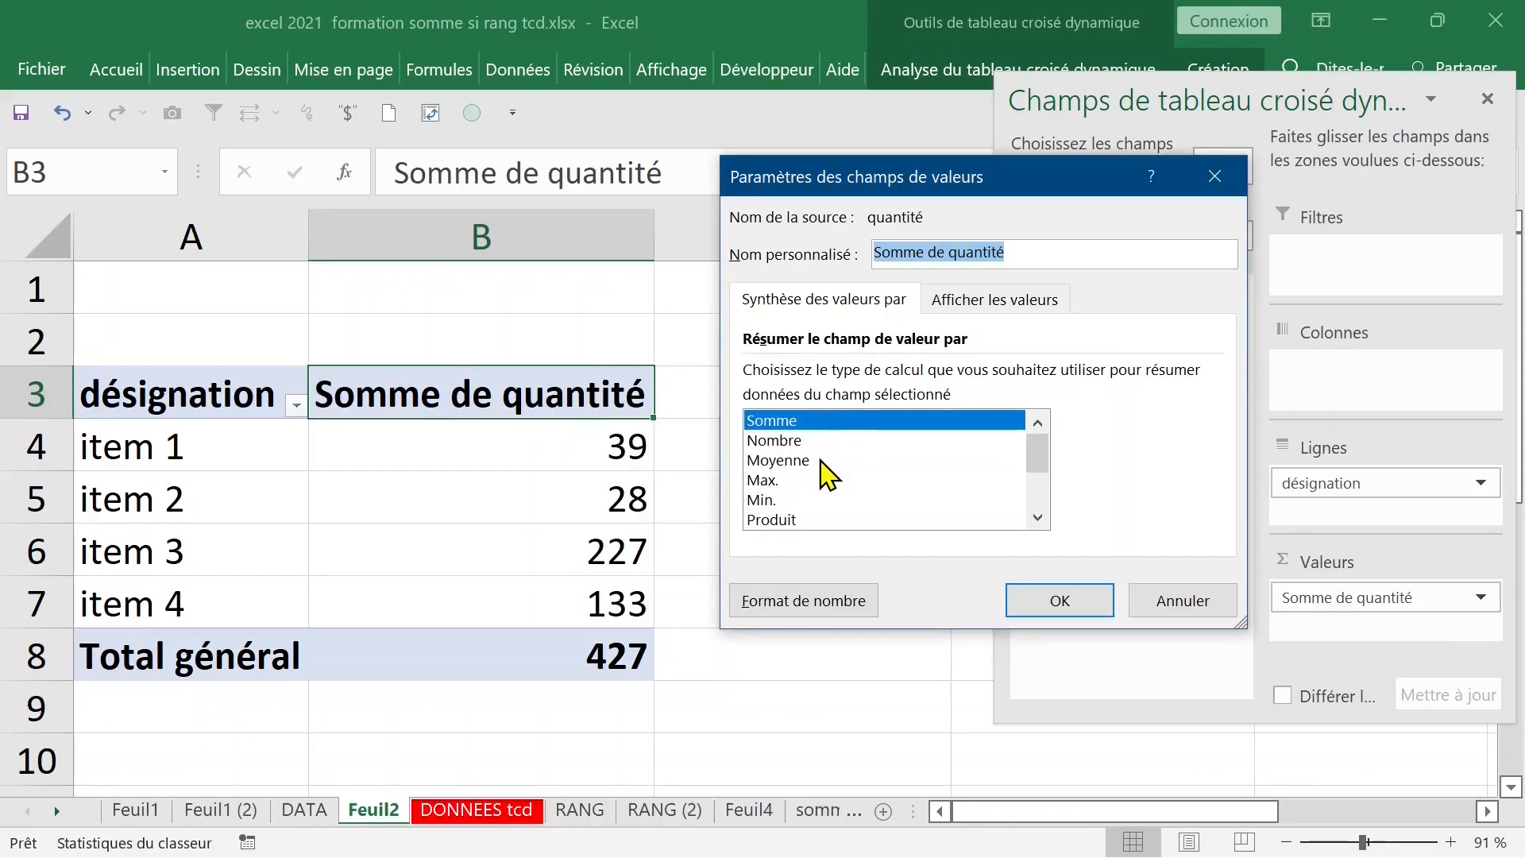
left_click(994, 303)
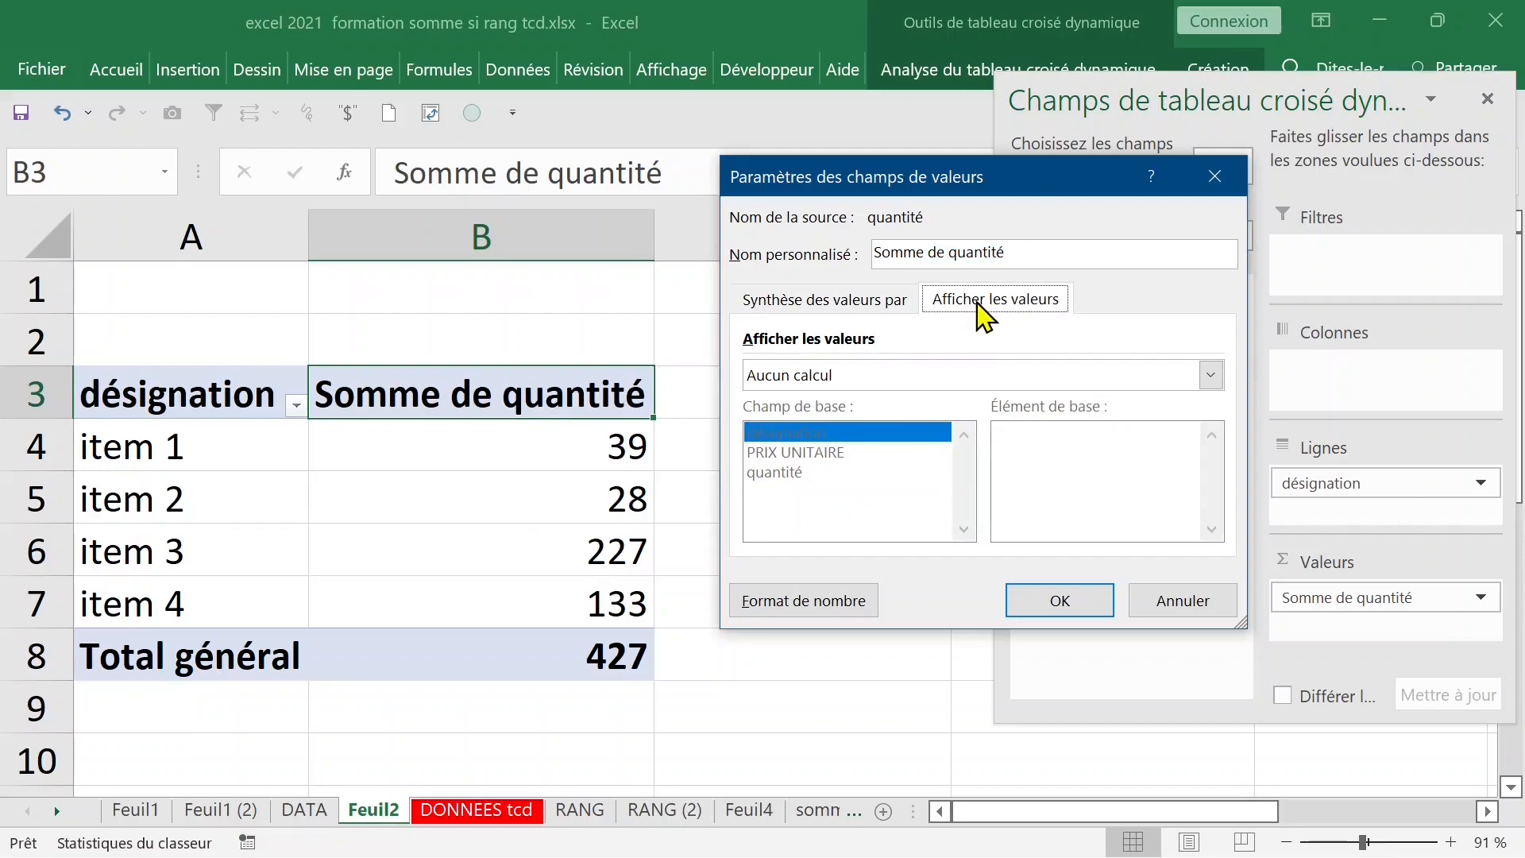
left_click(942, 391)
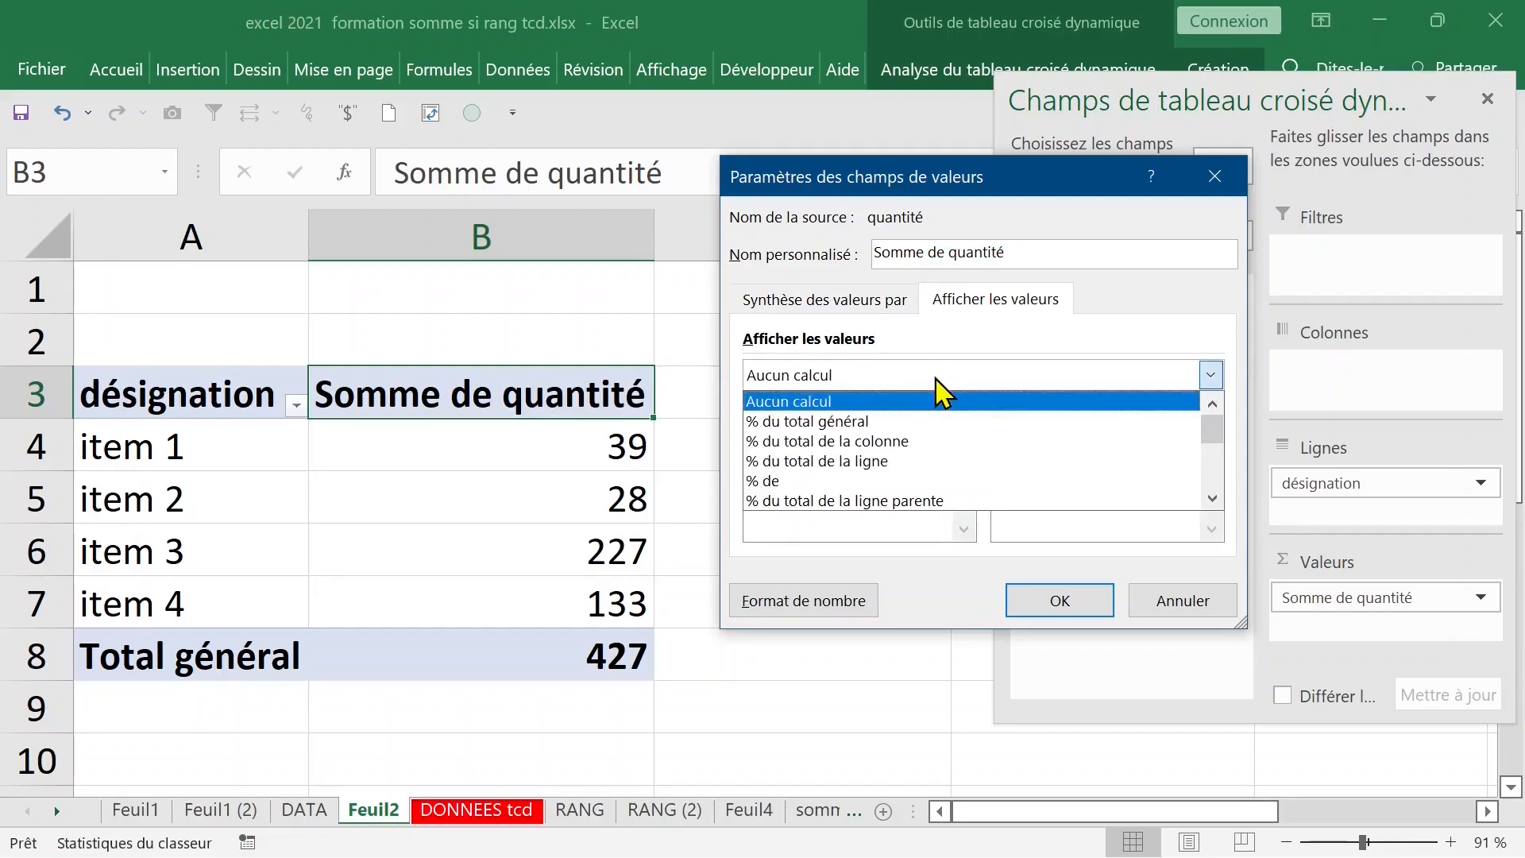
left_click(824, 448)
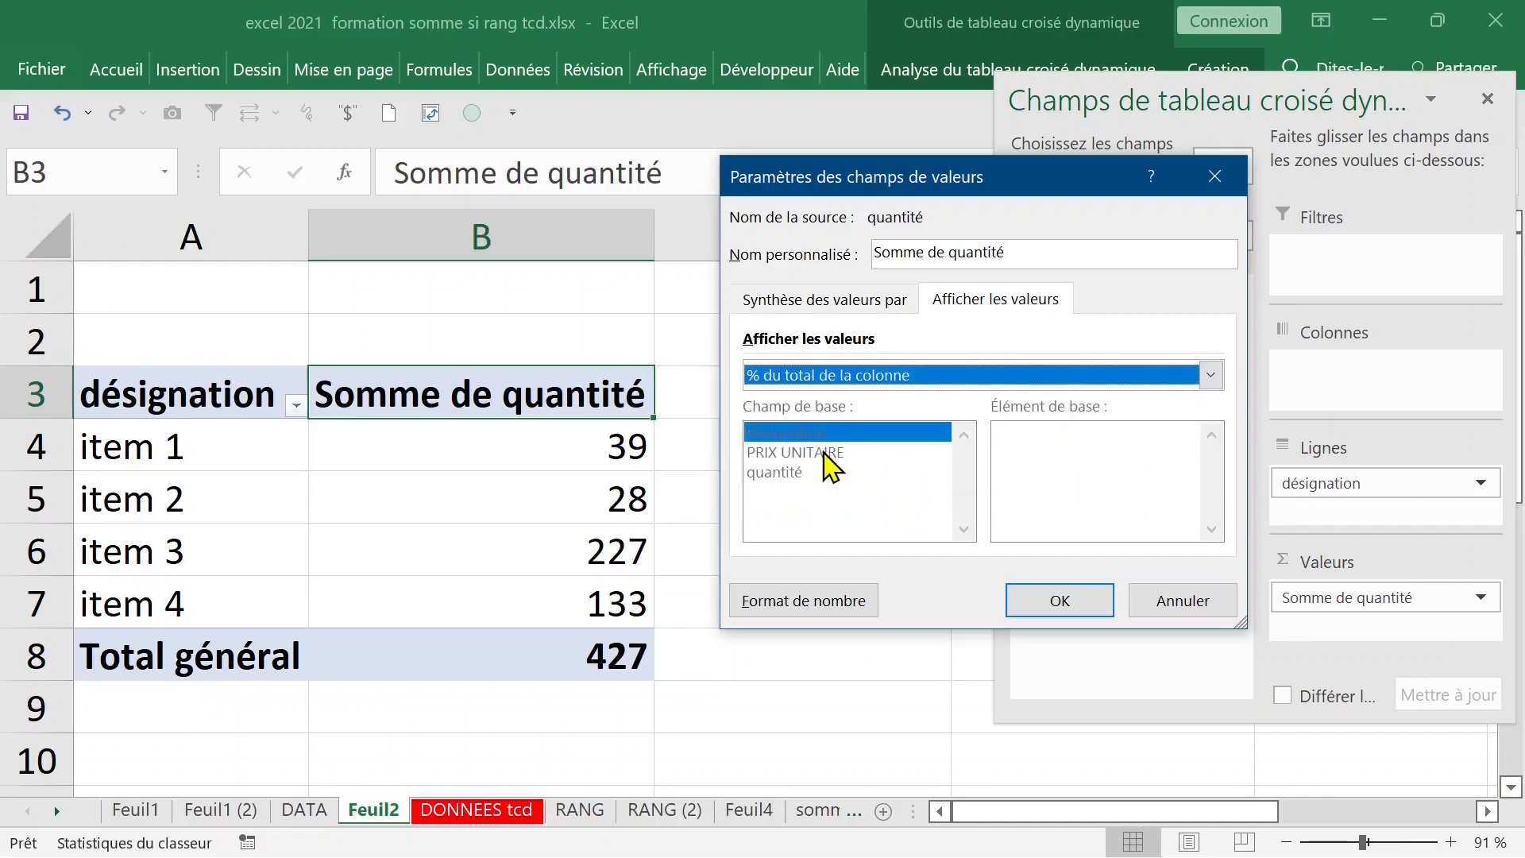
left_click(1065, 606)
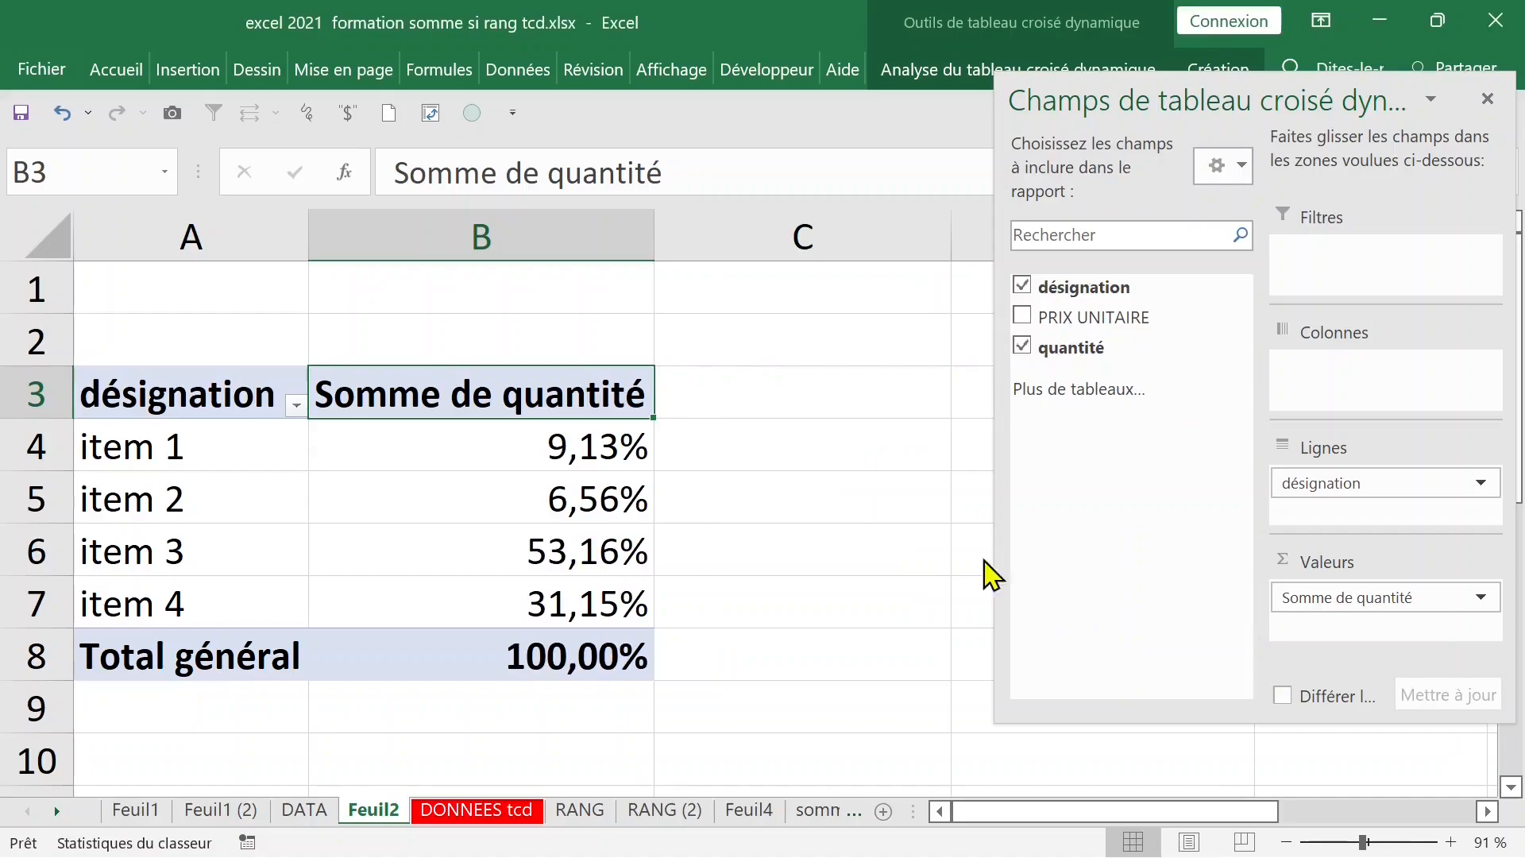
left_click(802, 429)
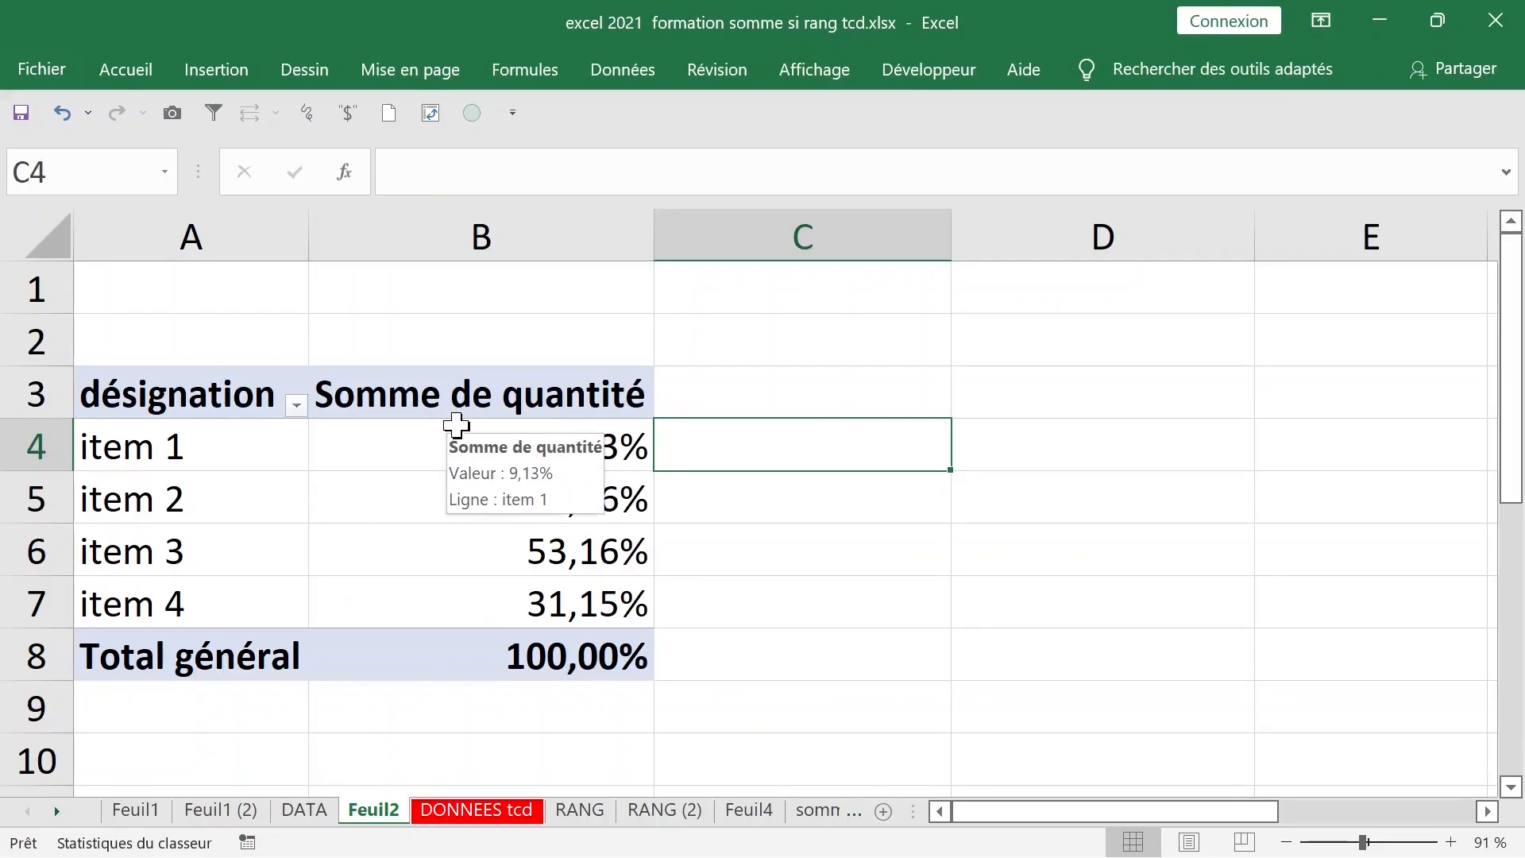
Step: Rename the Somme de quantité header in B3 as %quantité and fit column B's width to its contents
left_click(455, 433)
left_click_drag(428, 474, 433, 616)
left_click(423, 397)
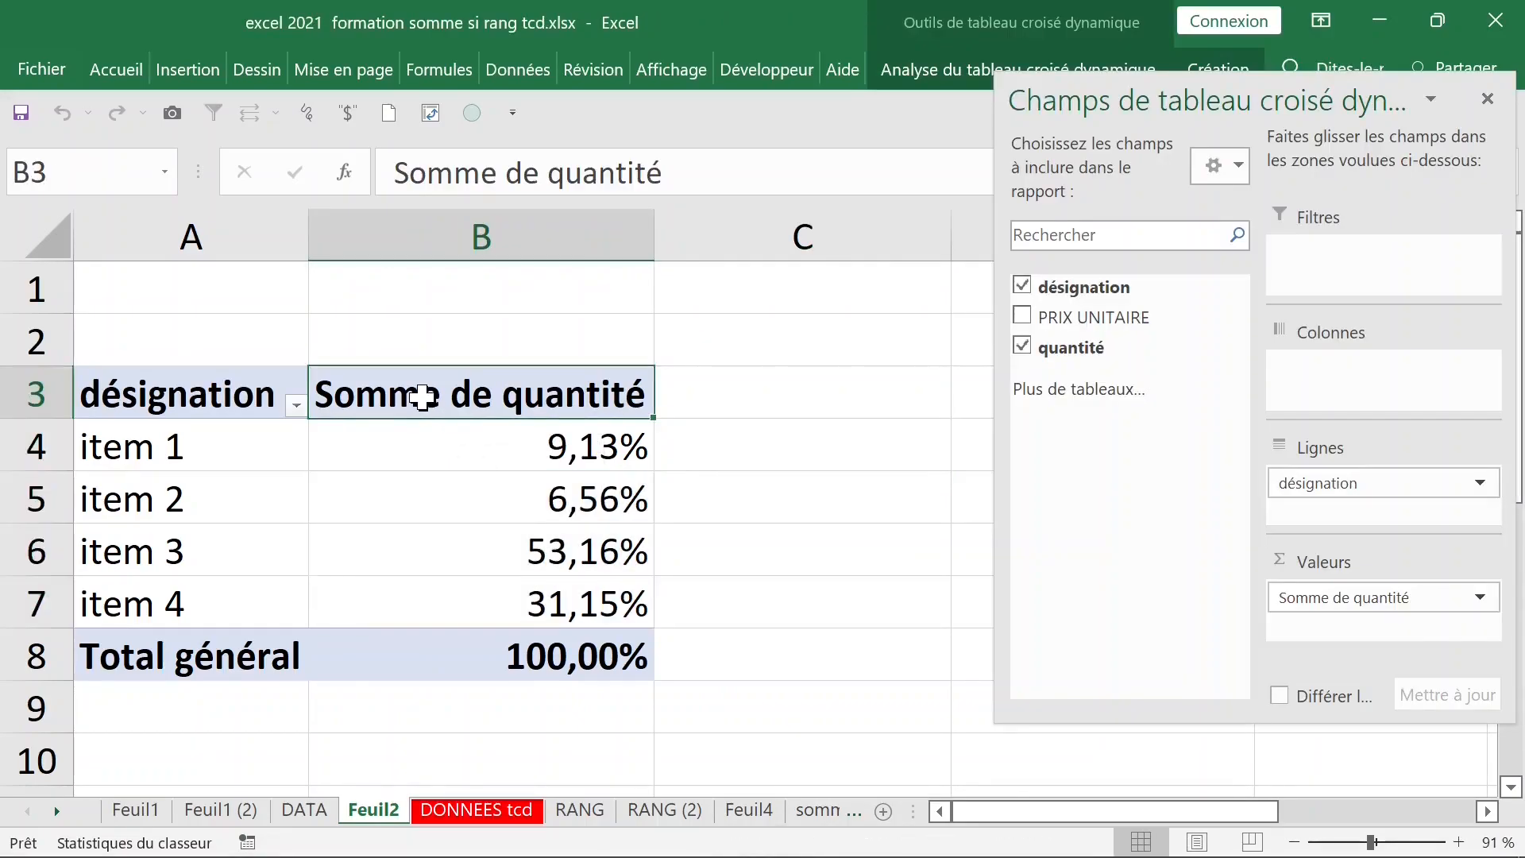
left_click_drag(544, 168, 390, 170)
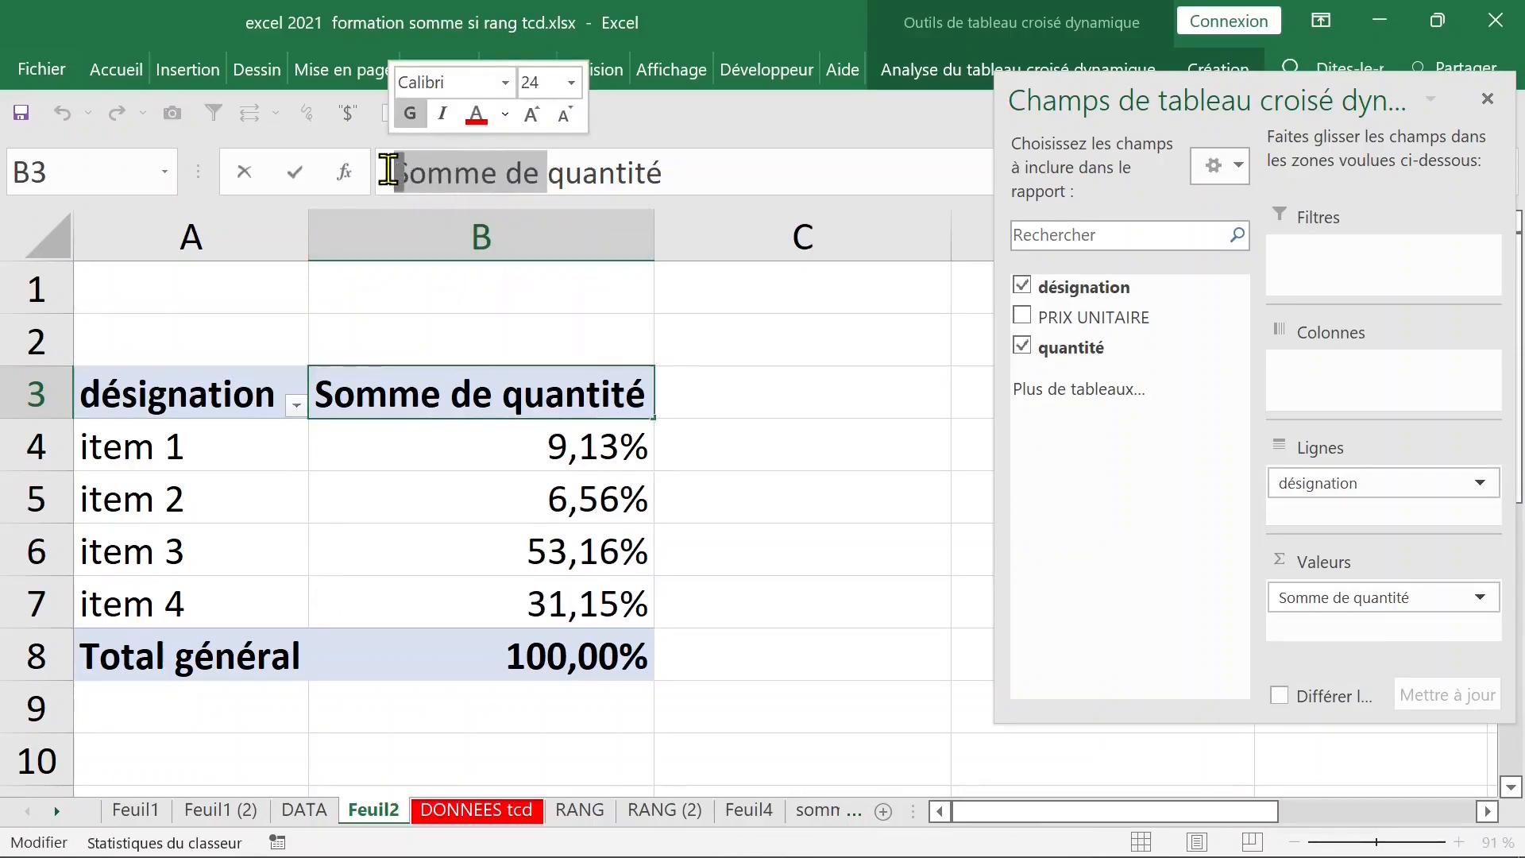
type("ù")
key("BackSpace")
type("%")
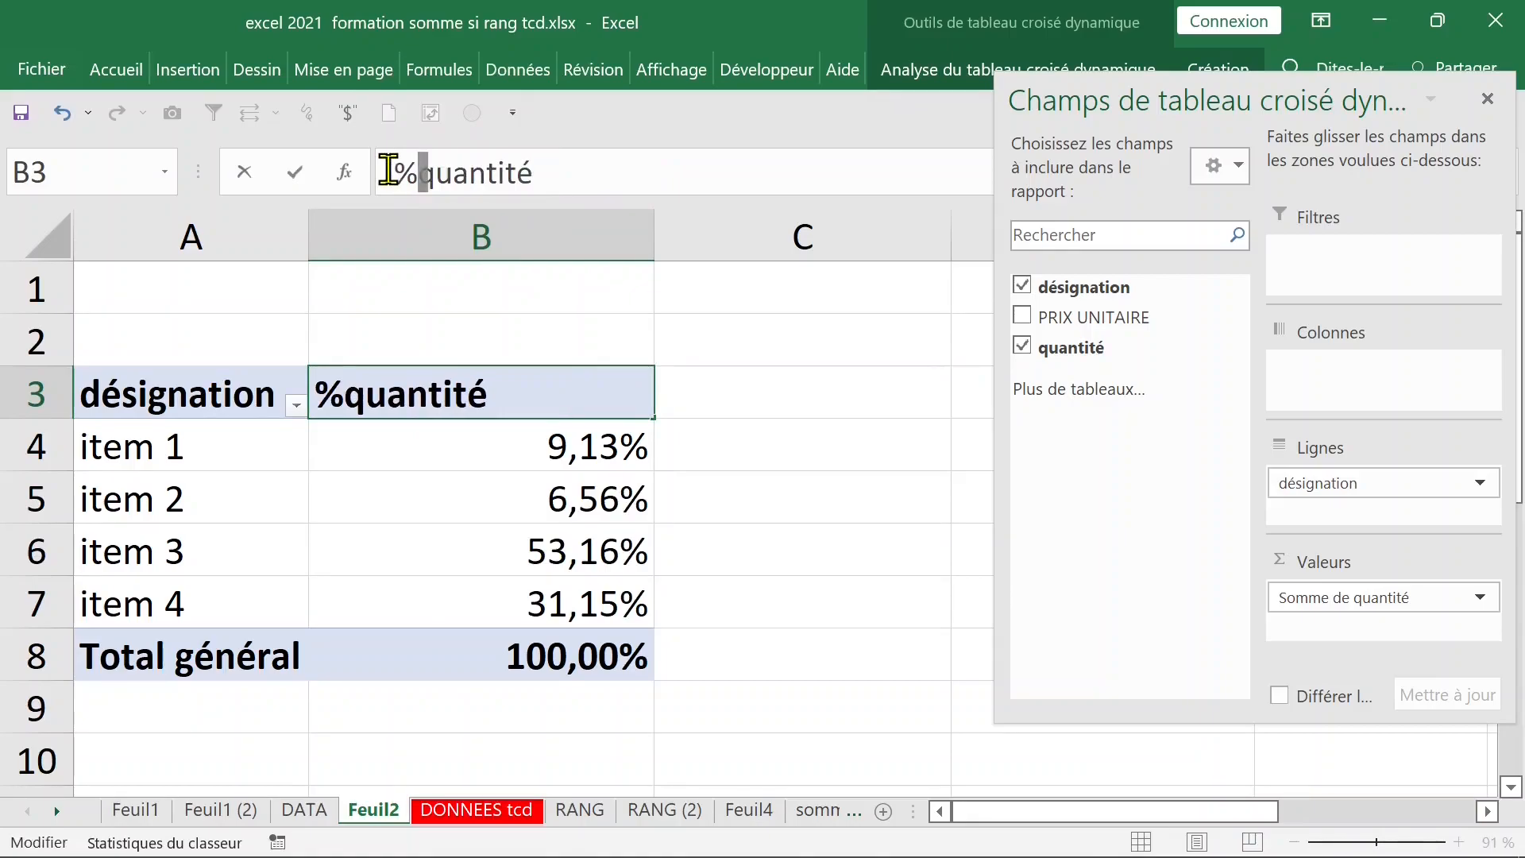
key("Return")
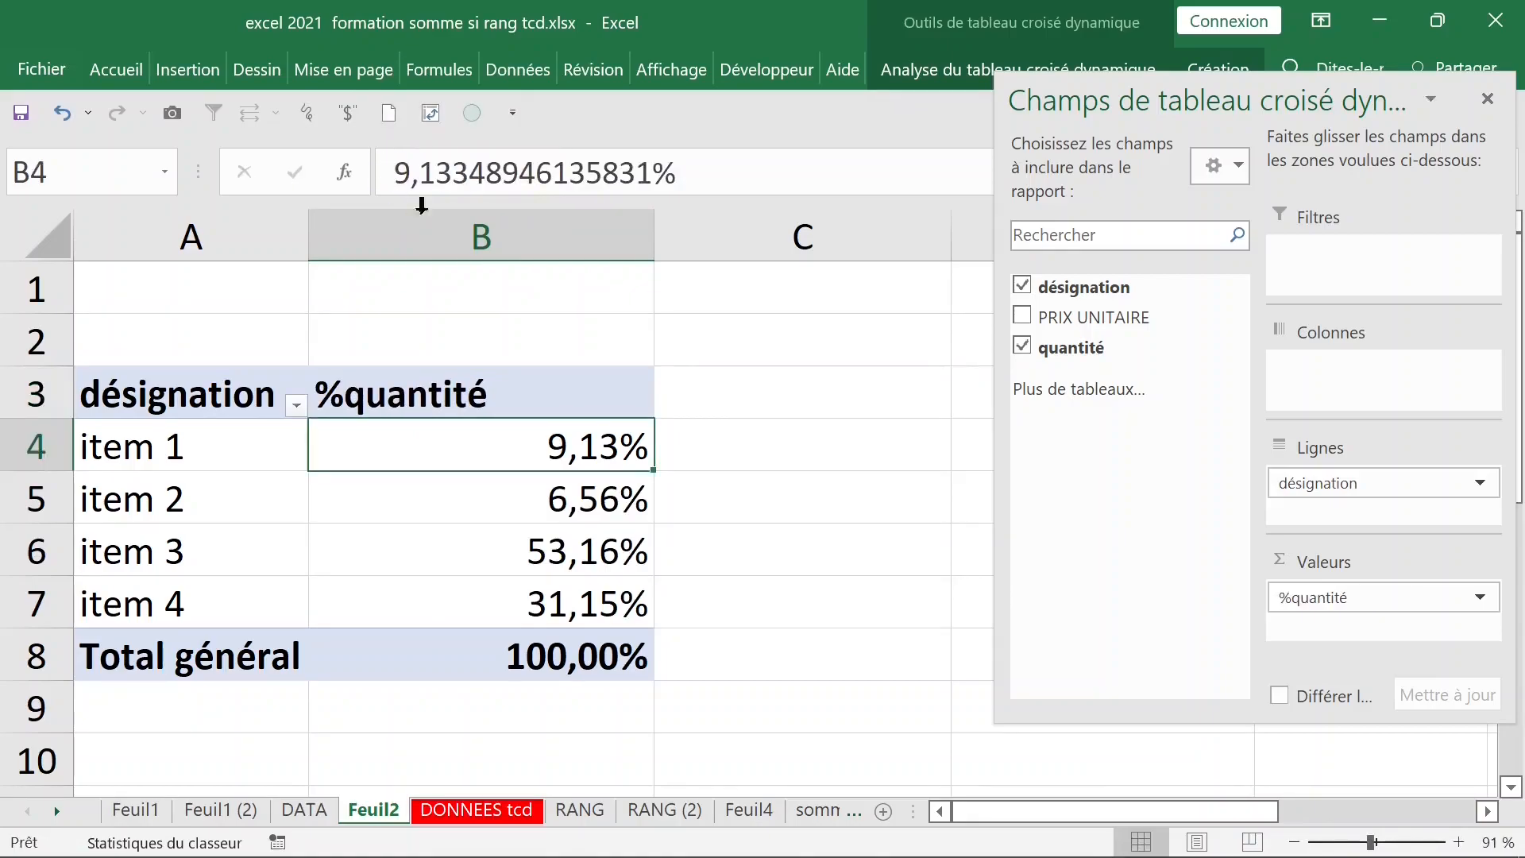
double_click(655, 235)
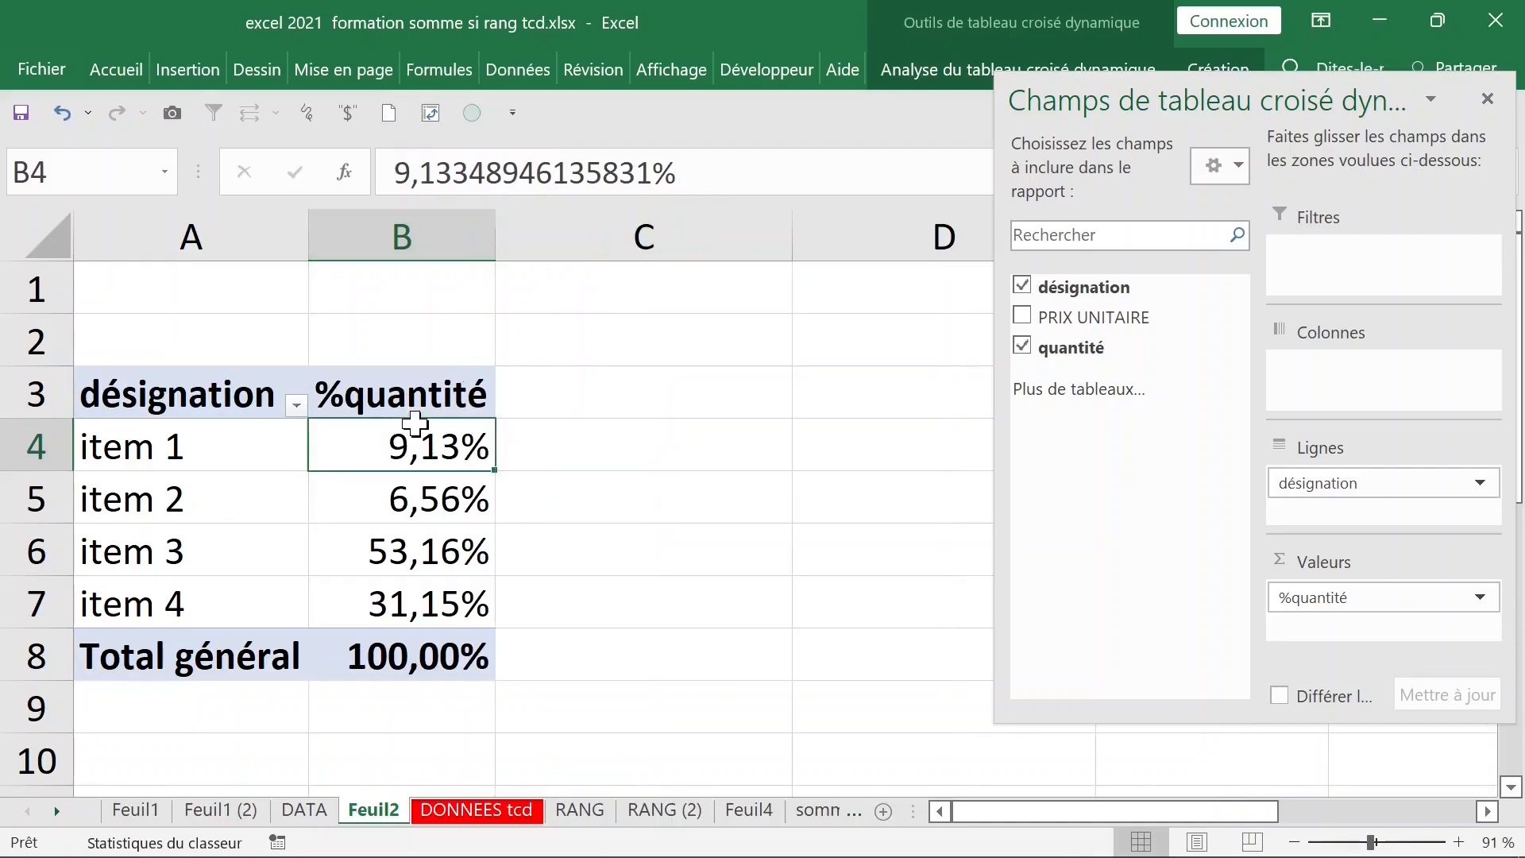
mouse_move(416, 430)
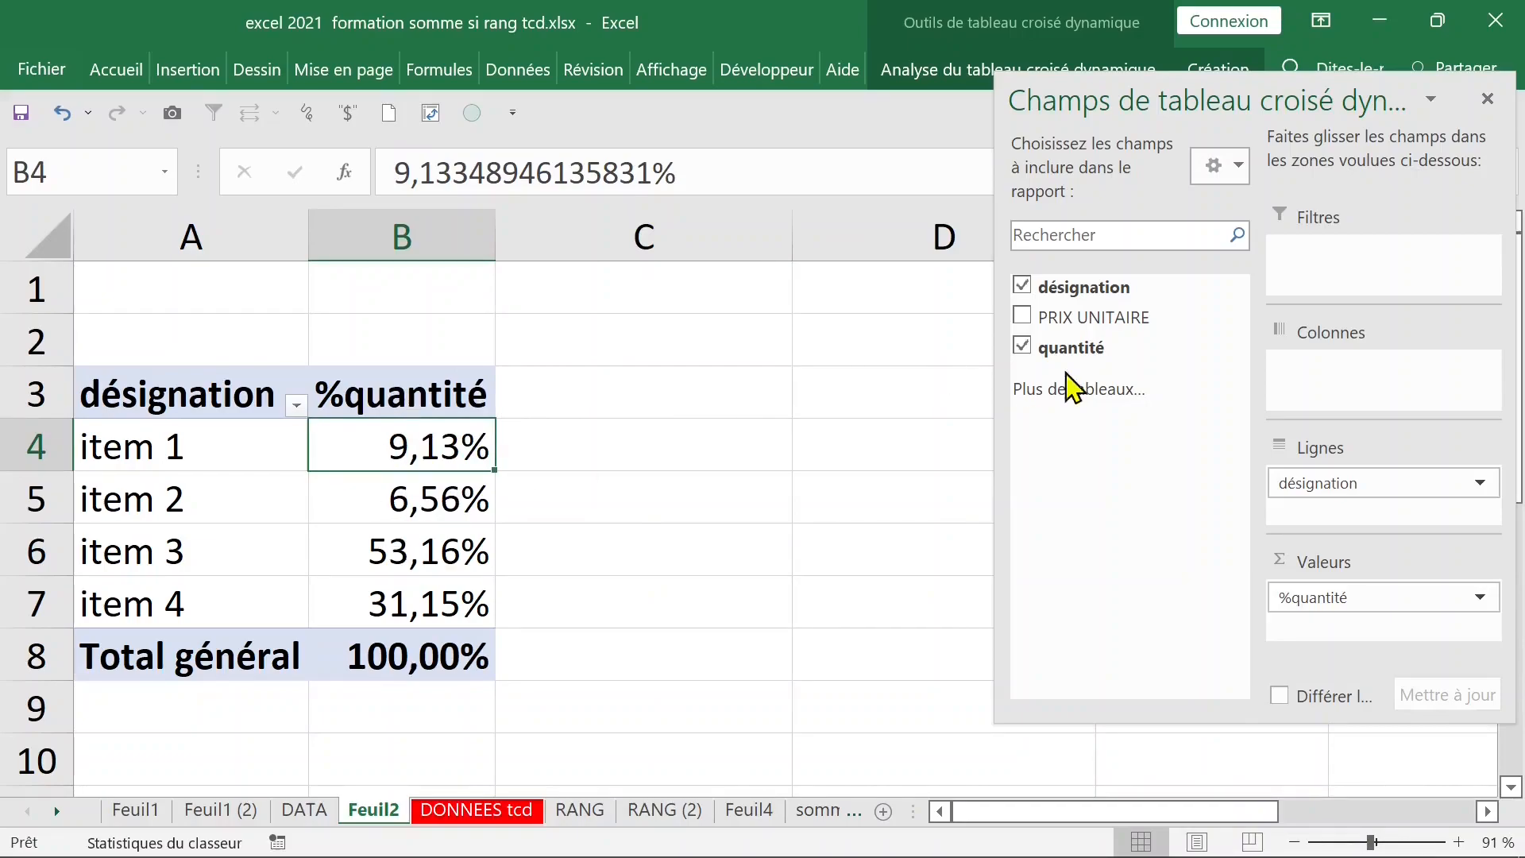
Step: Move the désignation field of the pivot table from the Lignes area to the Colonnes area
left_click(1368, 492)
left_click_drag(1360, 494, 1346, 384)
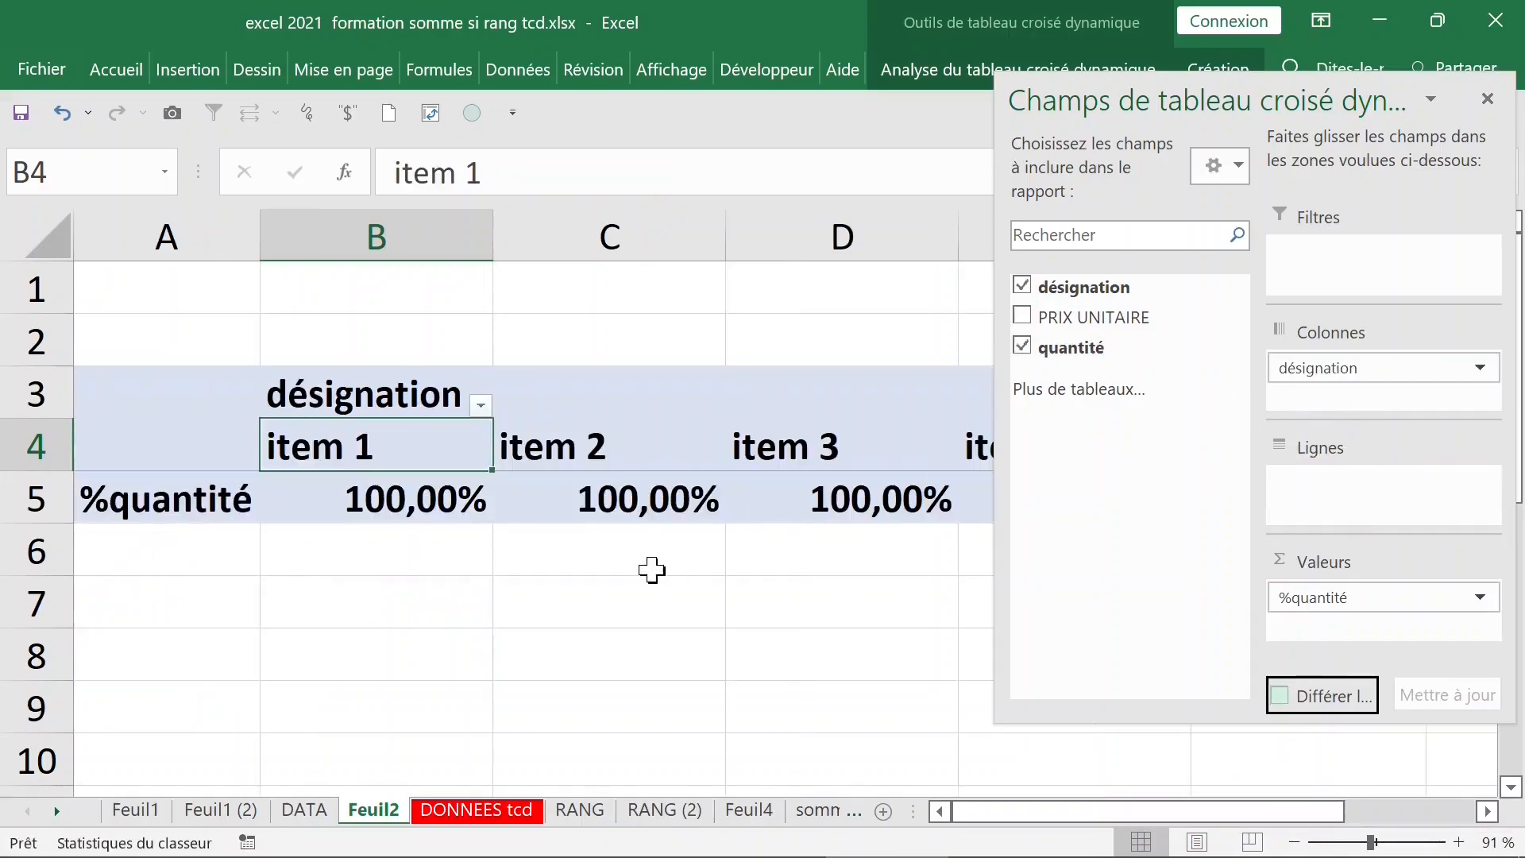
left_click(668, 567)
Step: Show the %quantité values in row 5 as % du total de la ligne
left_click(396, 503)
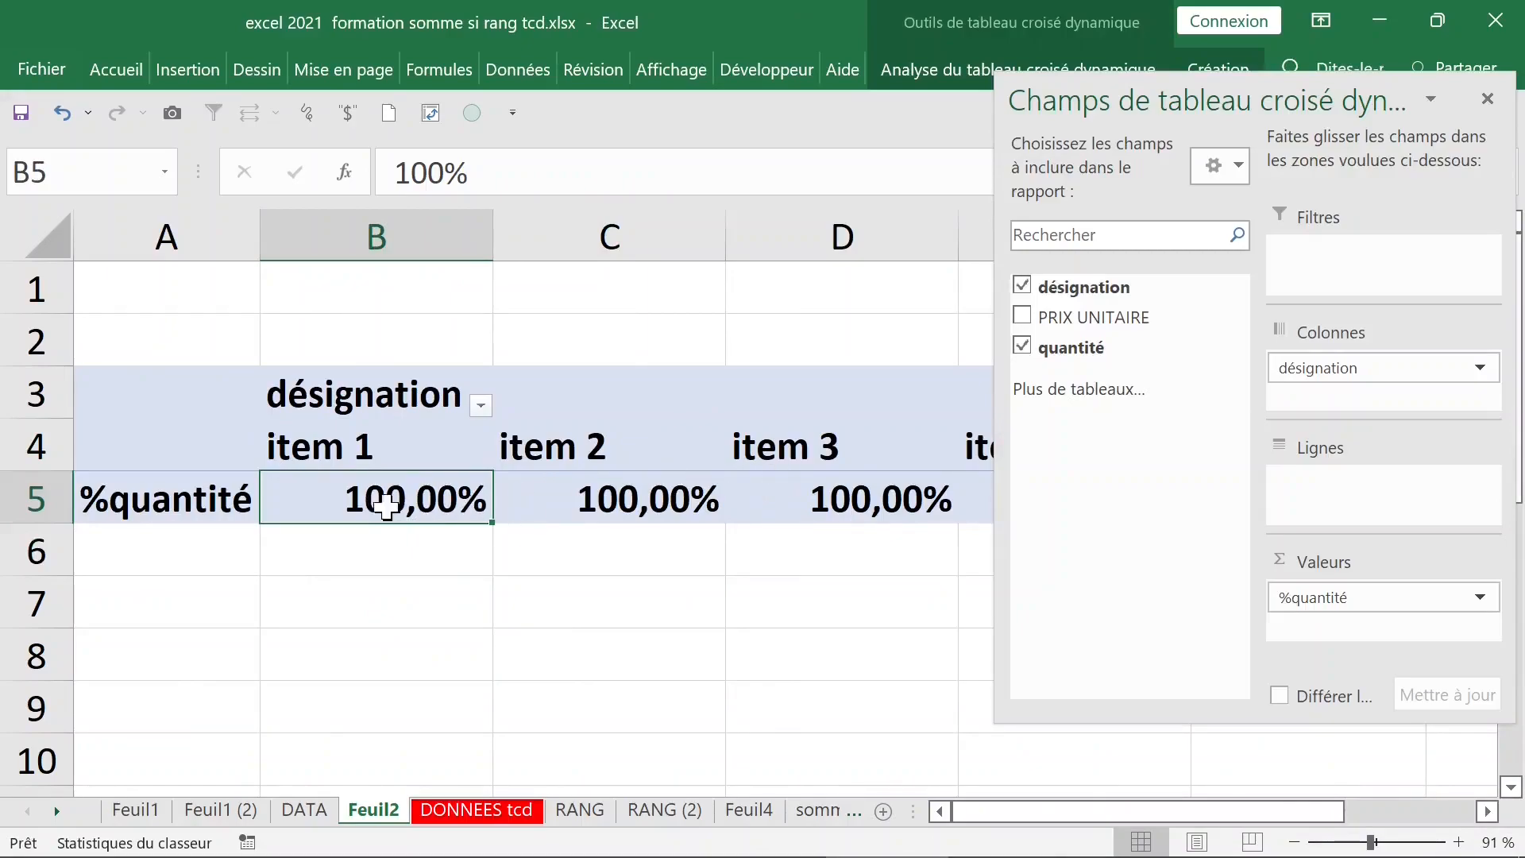
right_click(359, 508)
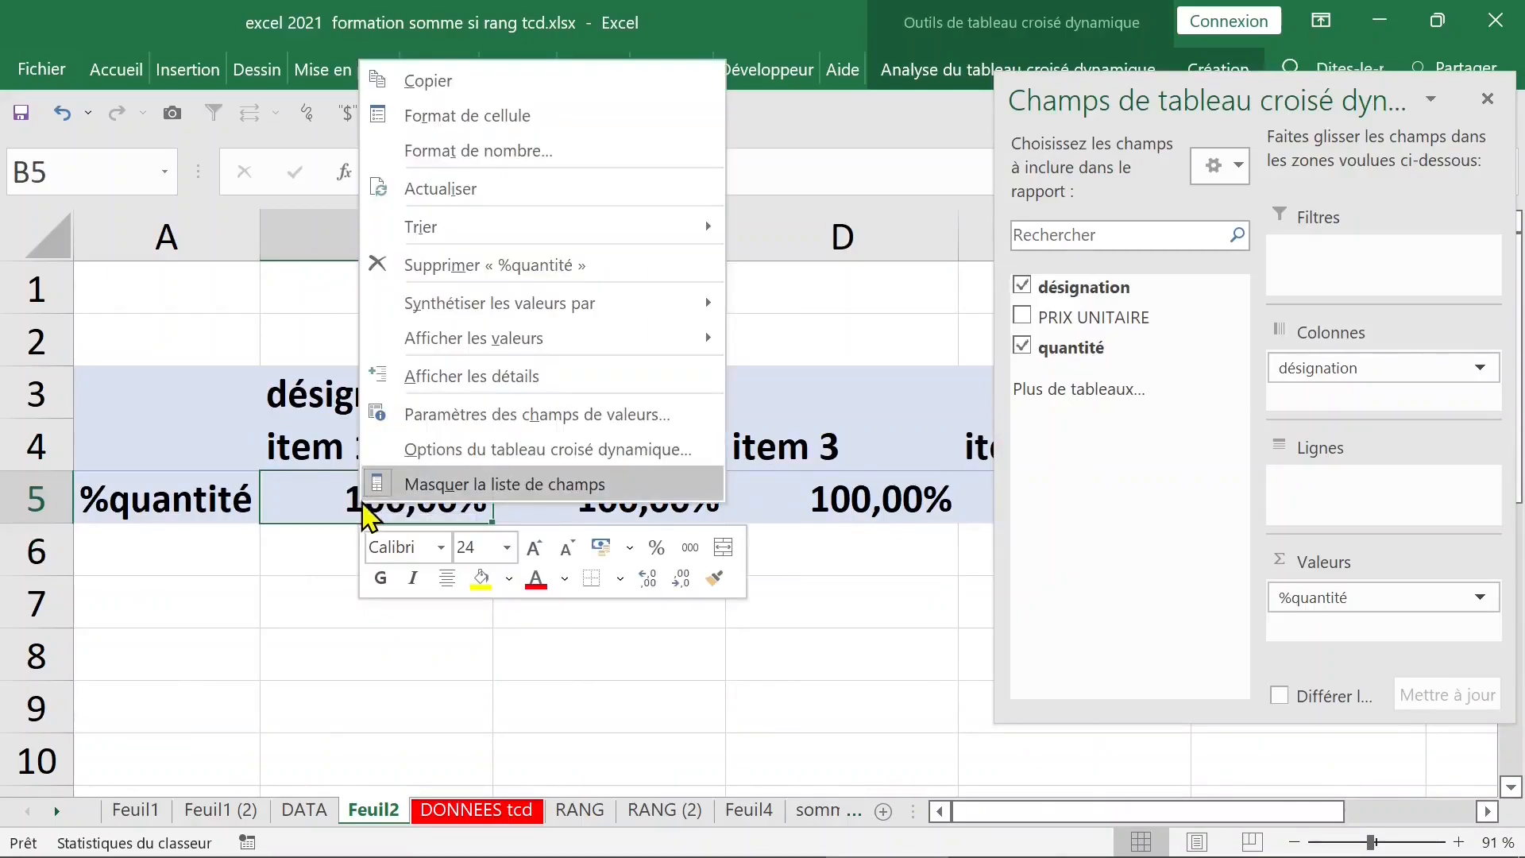
mouse_move(566, 343)
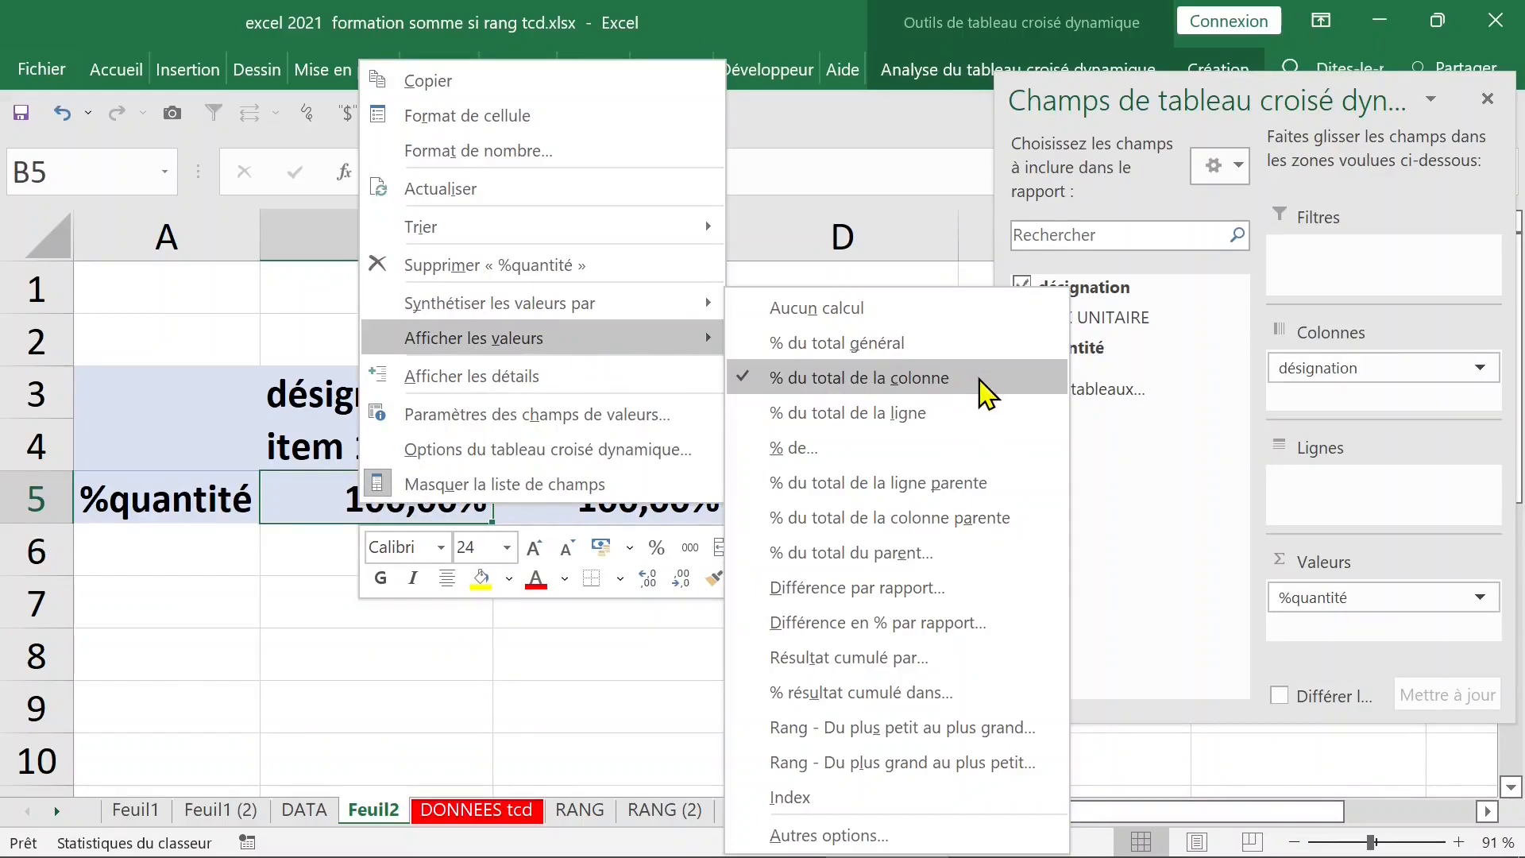
left_click(958, 414)
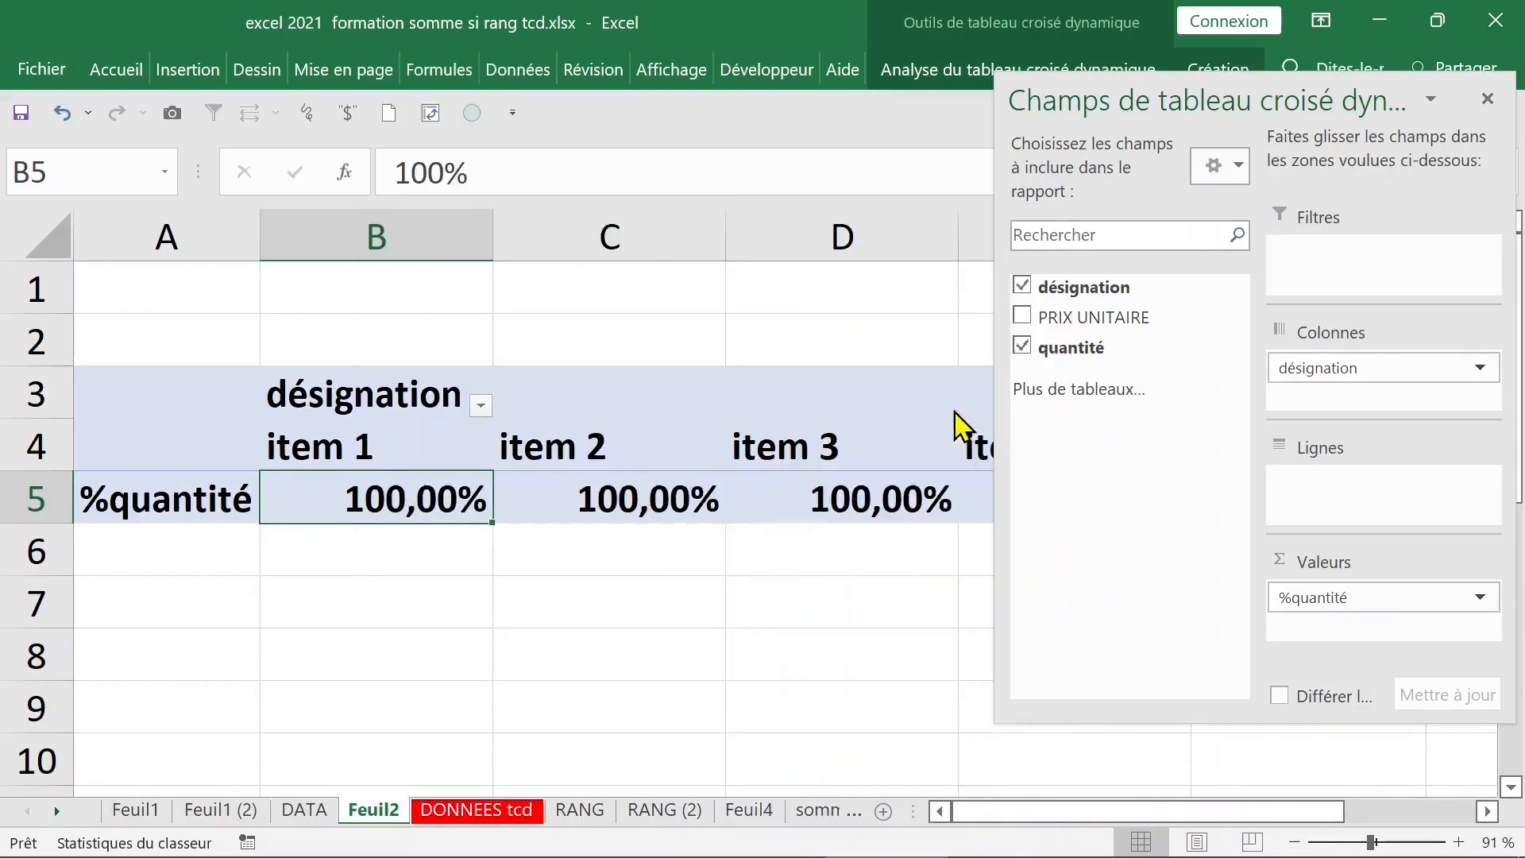
left_click(614, 592)
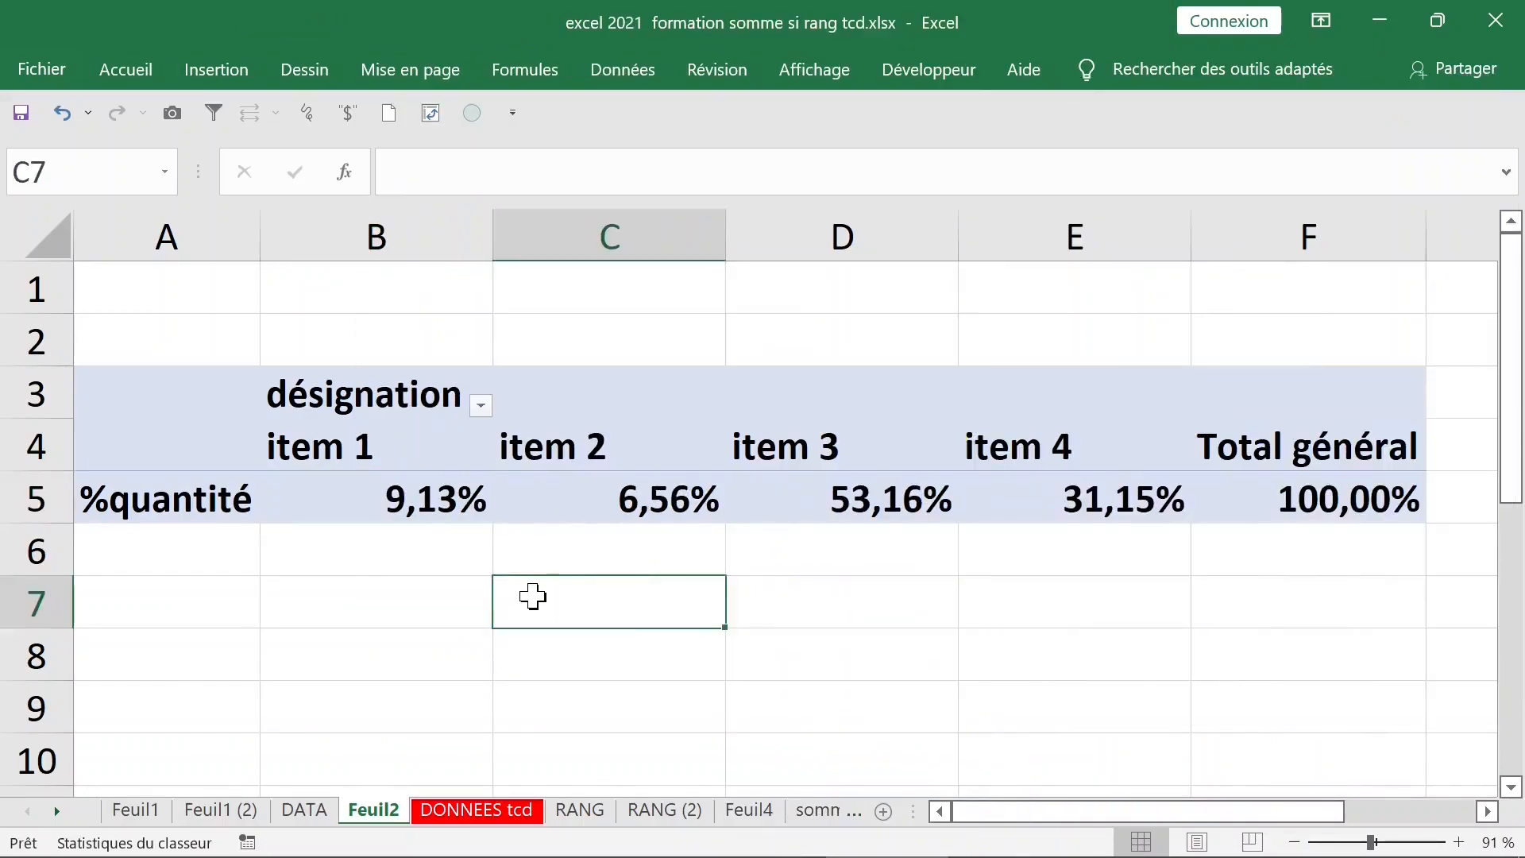
Step: Undo the last value display change and reapply % du total de la ligne to the %quantité values
key("ctrl+z")
left_click(357, 500)
right_click(358, 508)
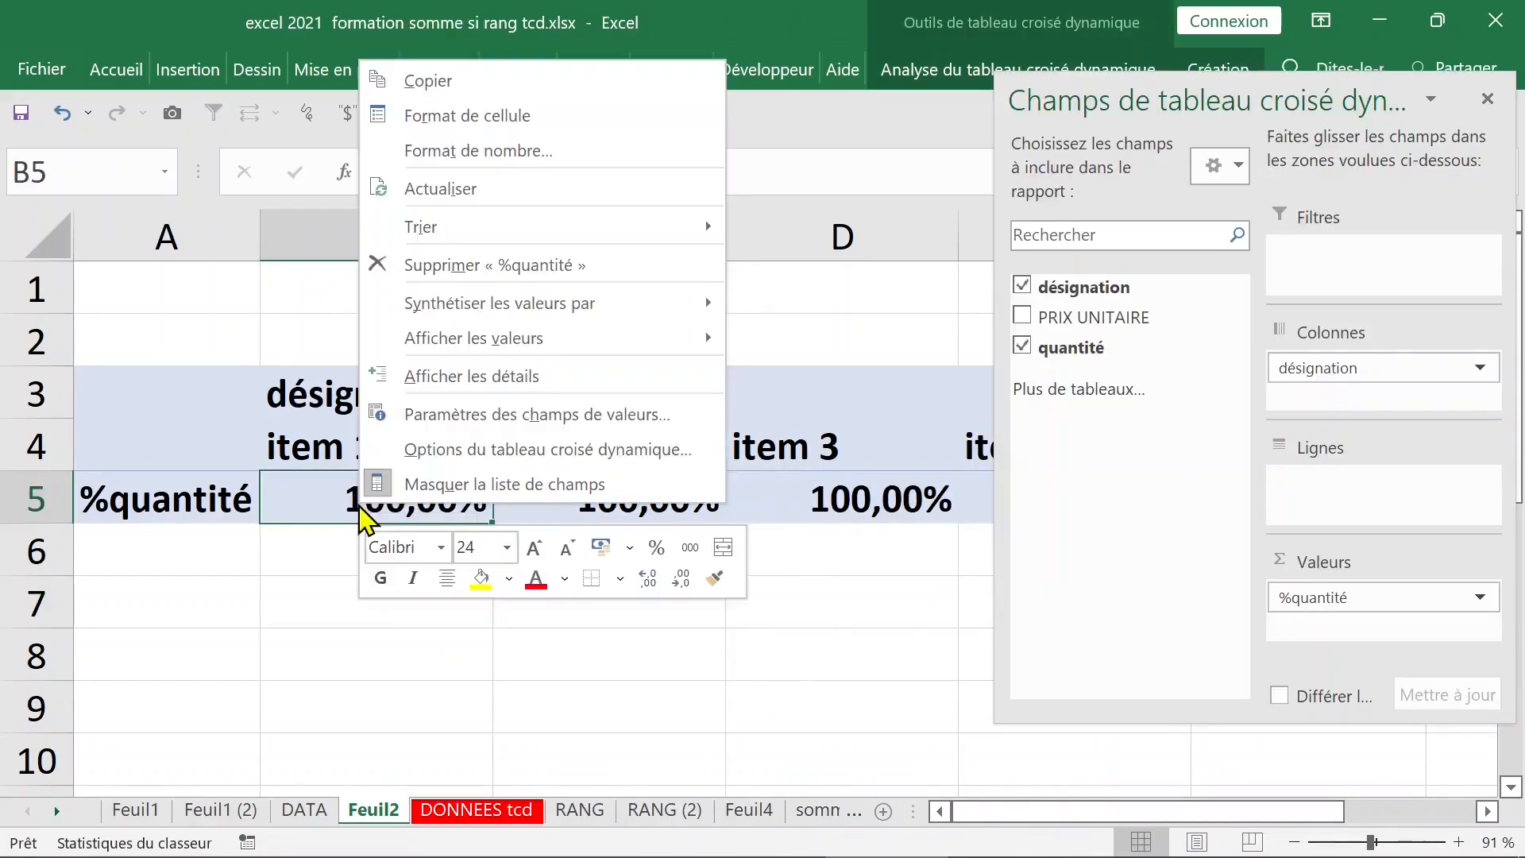
mouse_move(569, 347)
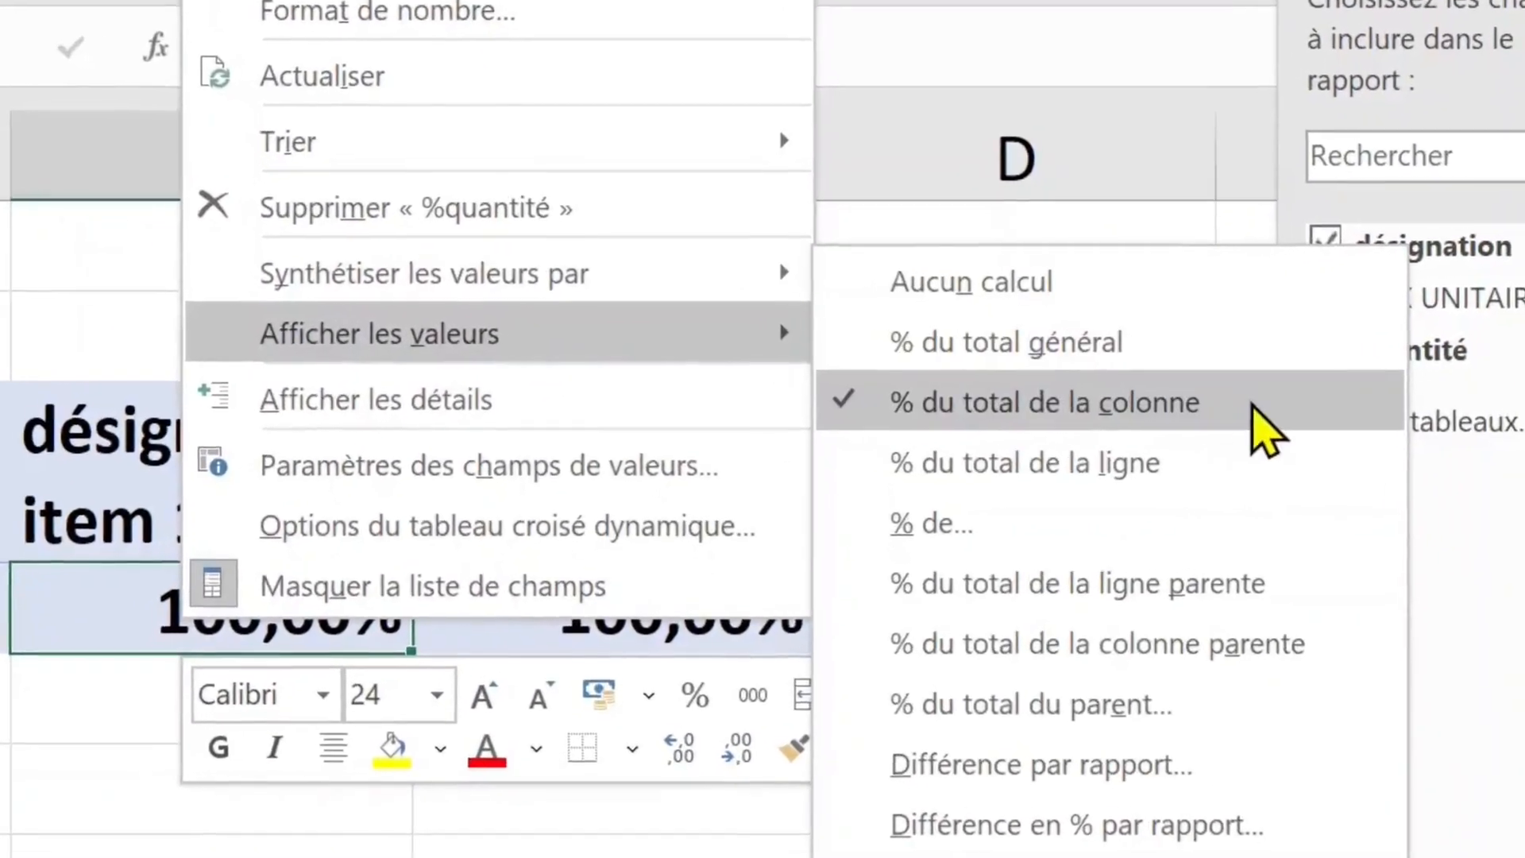
left_click(1283, 476)
left_click(469, 813)
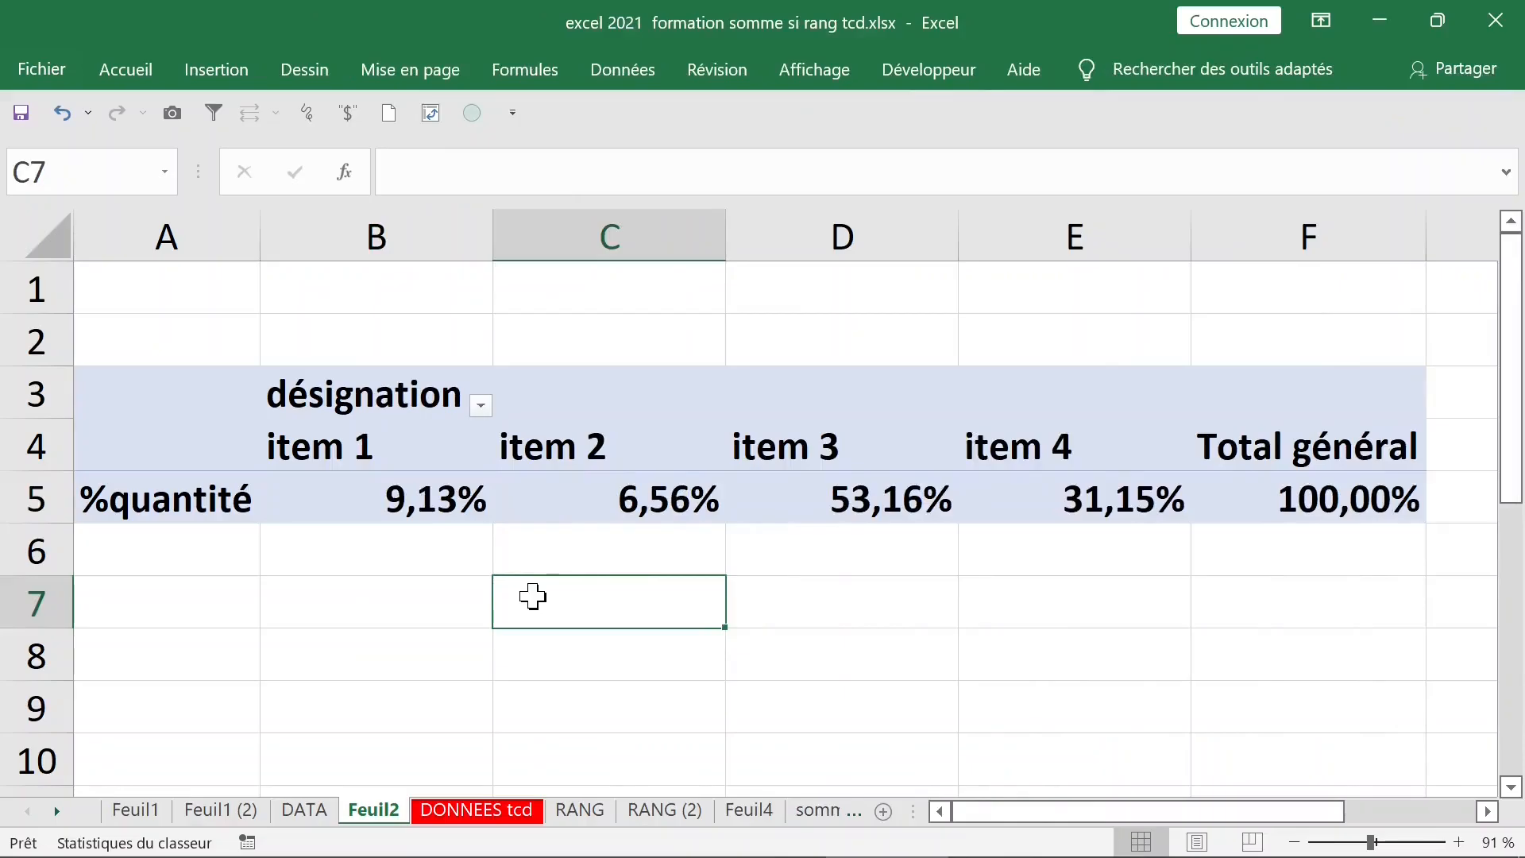